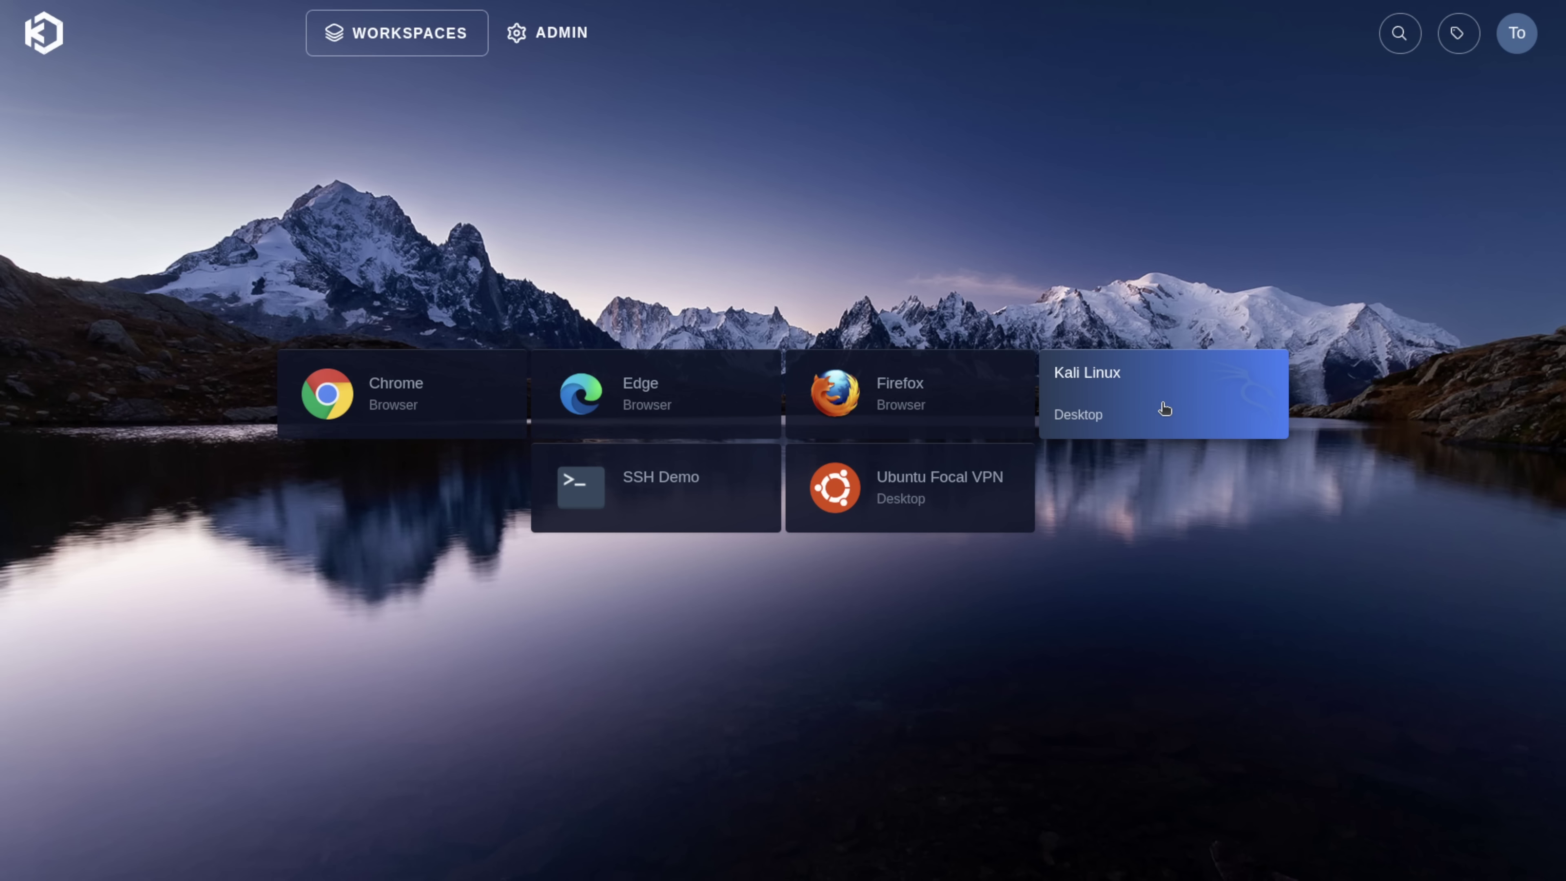
- Launch the Kali Linux and SSH Demo sessions, then log in to the Kasm admin dashboard
click(1165, 408)
click(720, 563)
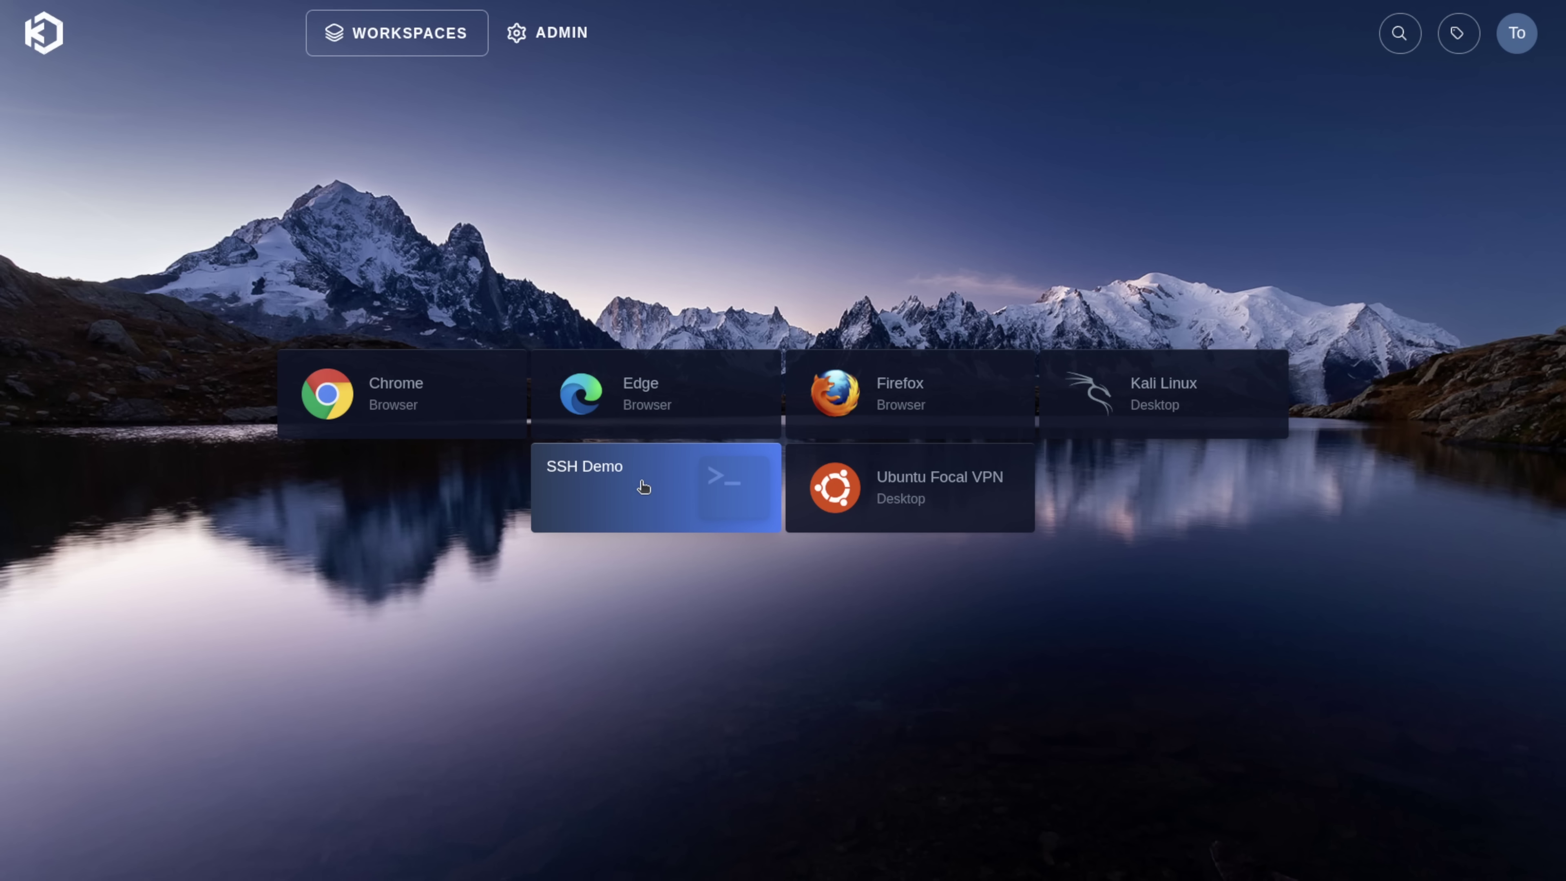
click(644, 488)
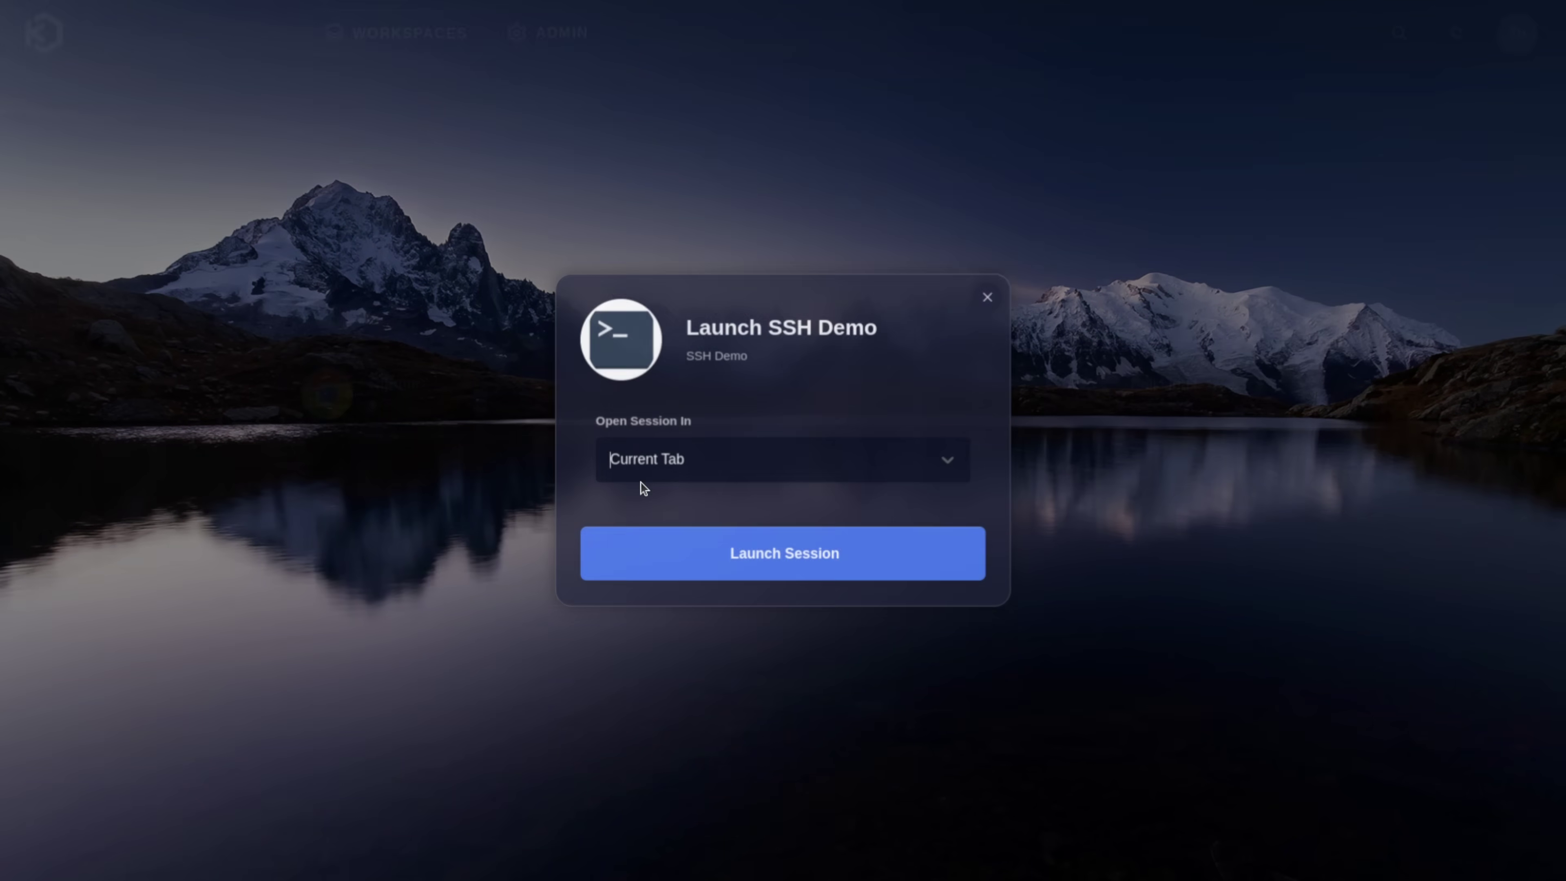
click(764, 560)
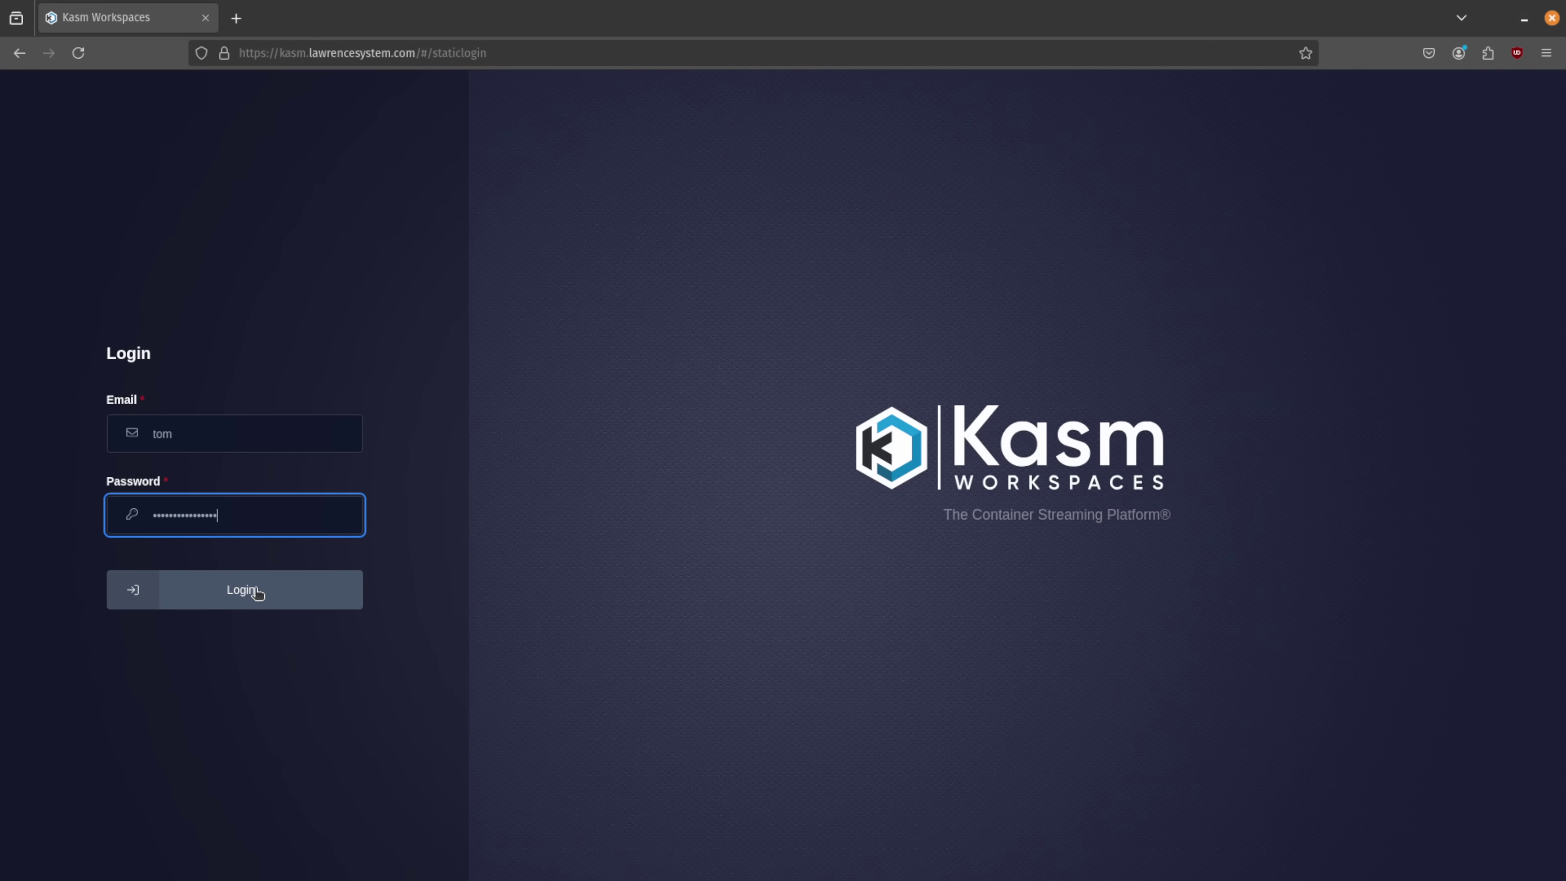
click(250, 591)
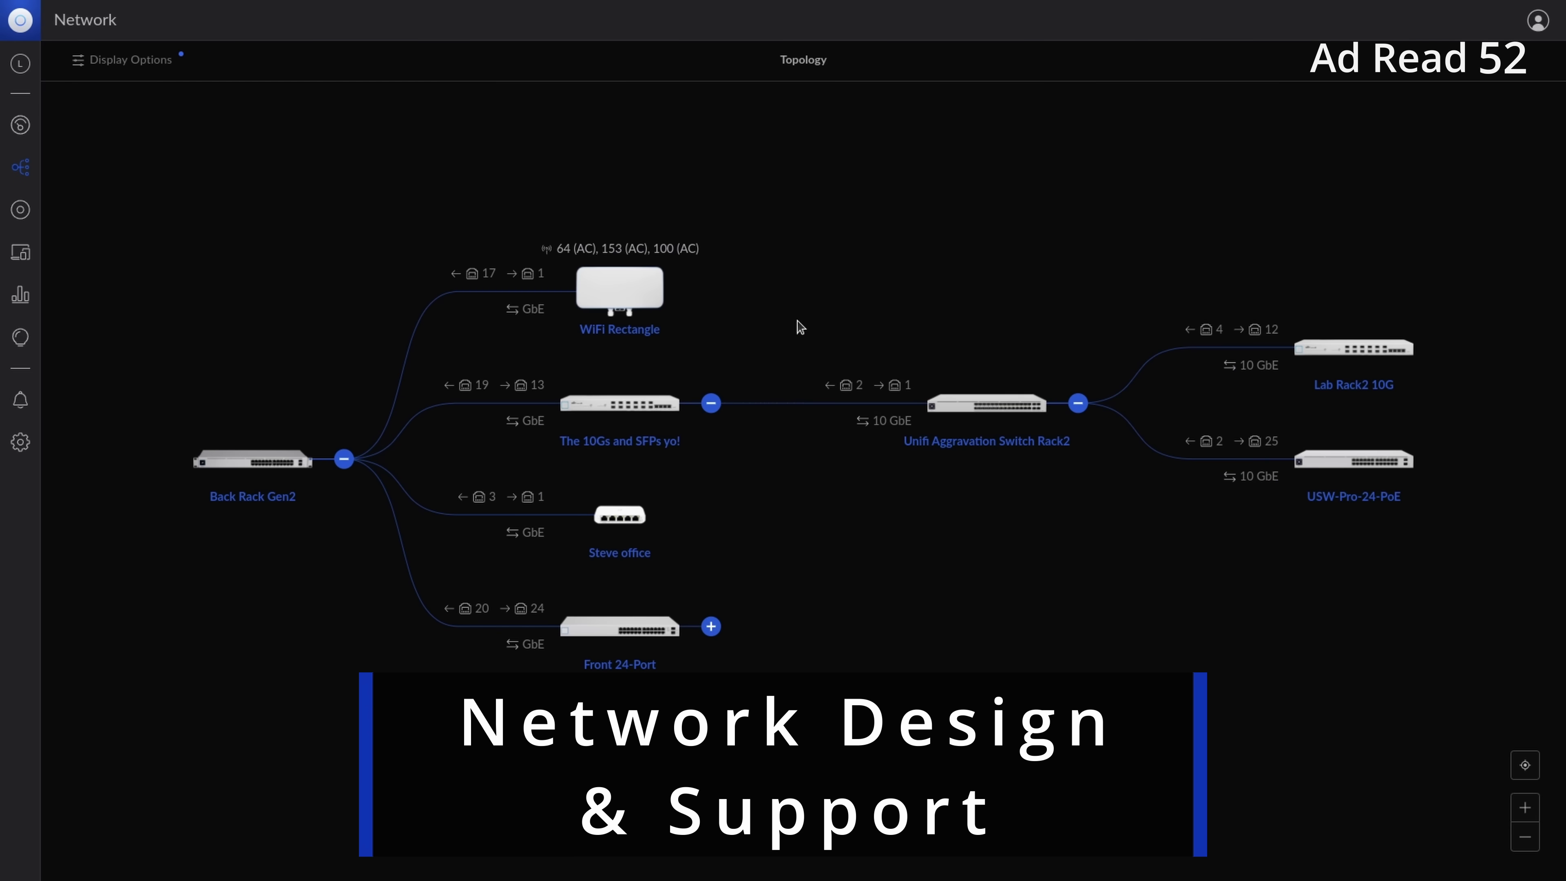
- Expand the UniFi switch topology, review WIN10LAB's memory, disks, adapters and ports, and inspect SentinelOne charts
click(709, 628)
click(1080, 542)
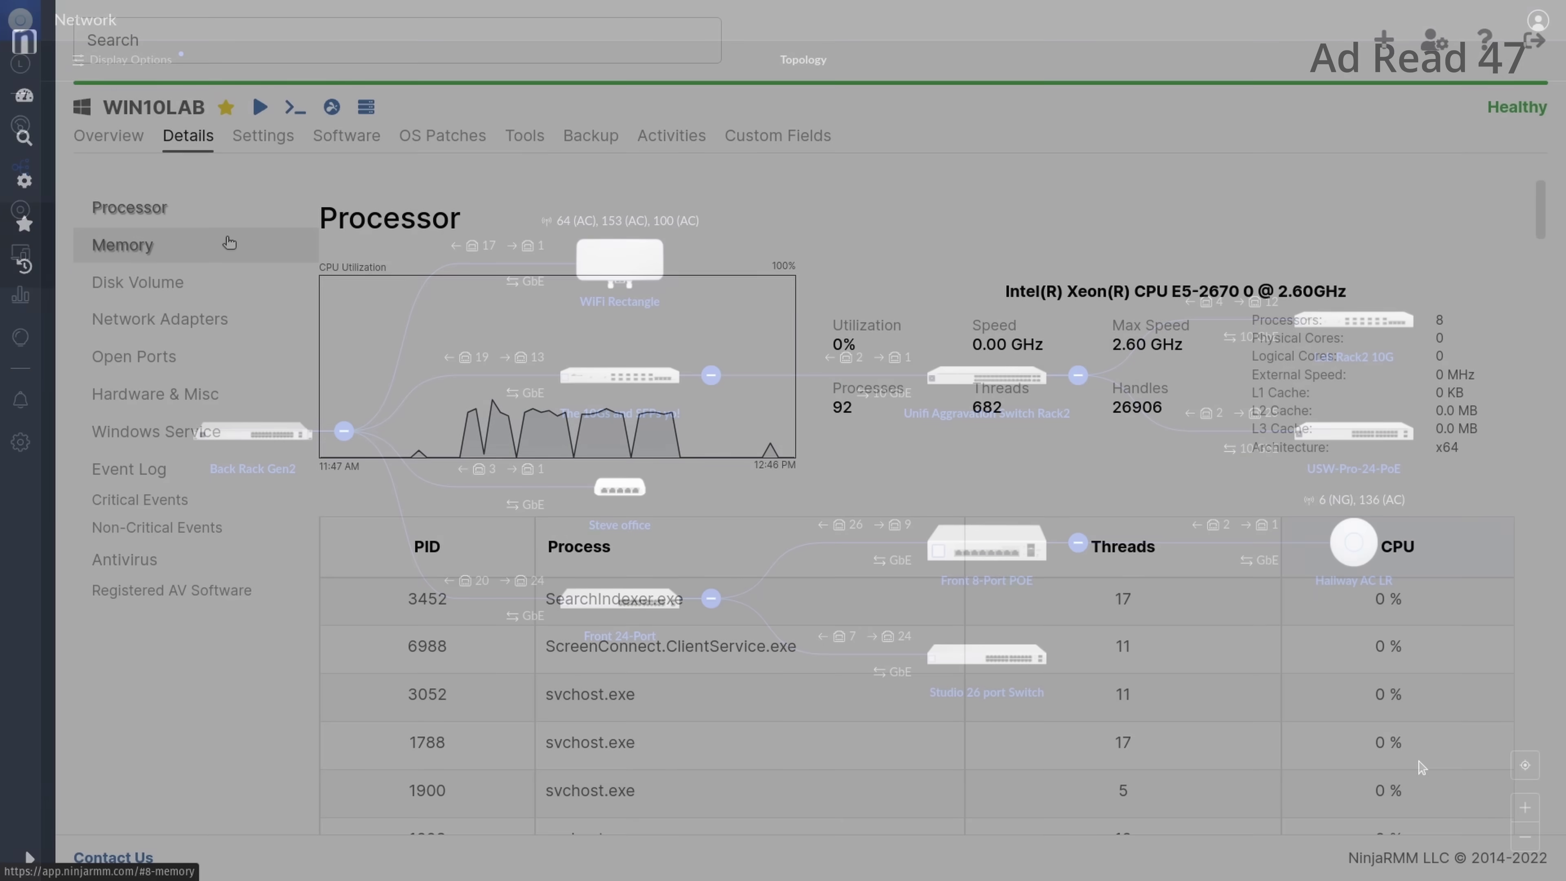
click(221, 245)
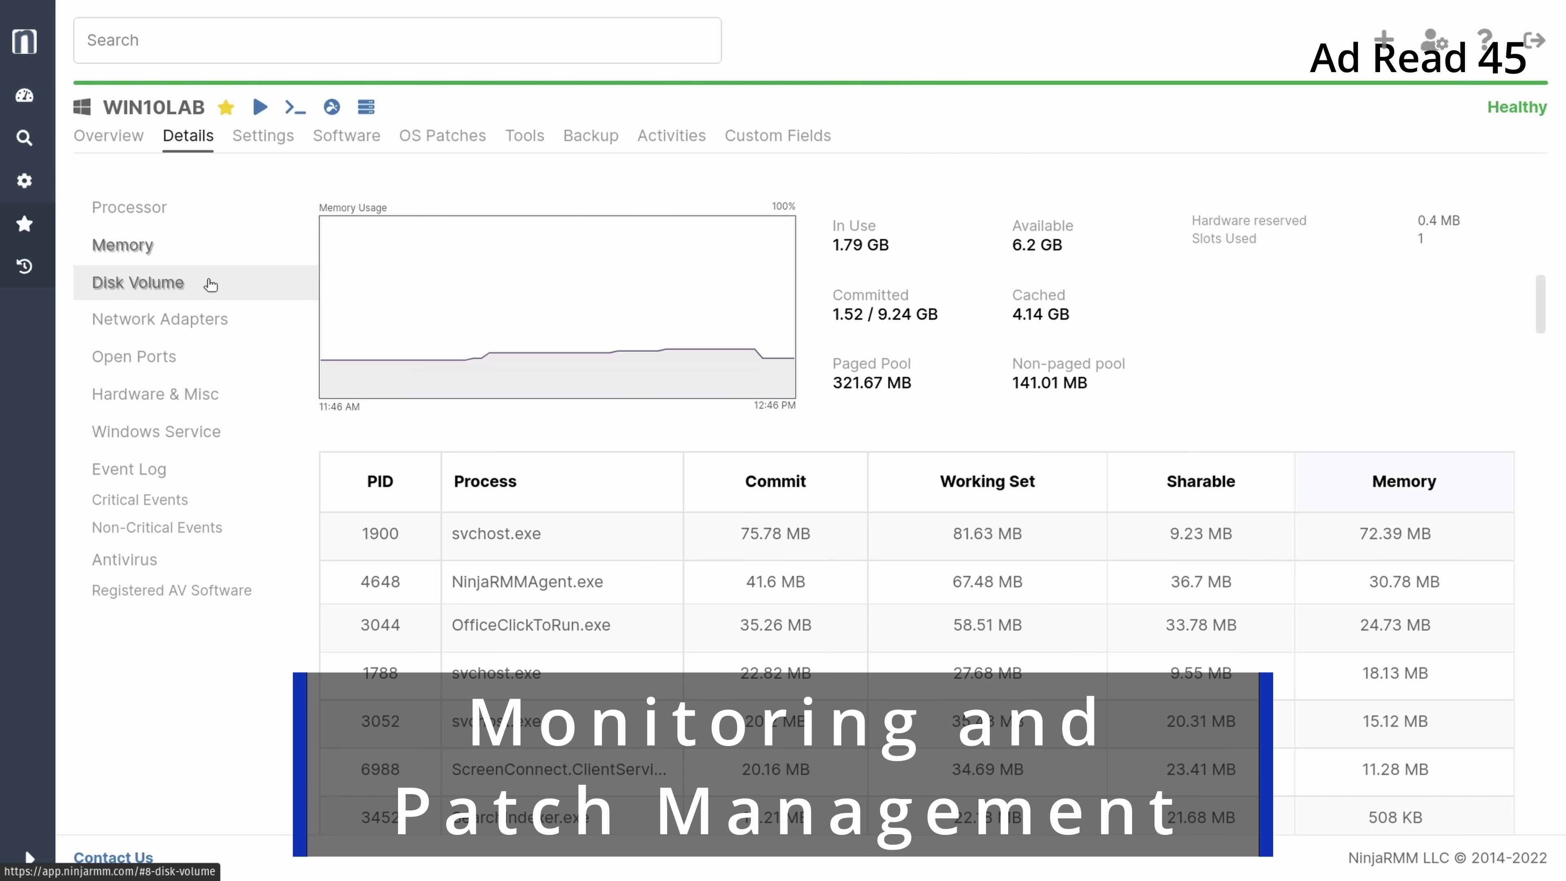
click(209, 283)
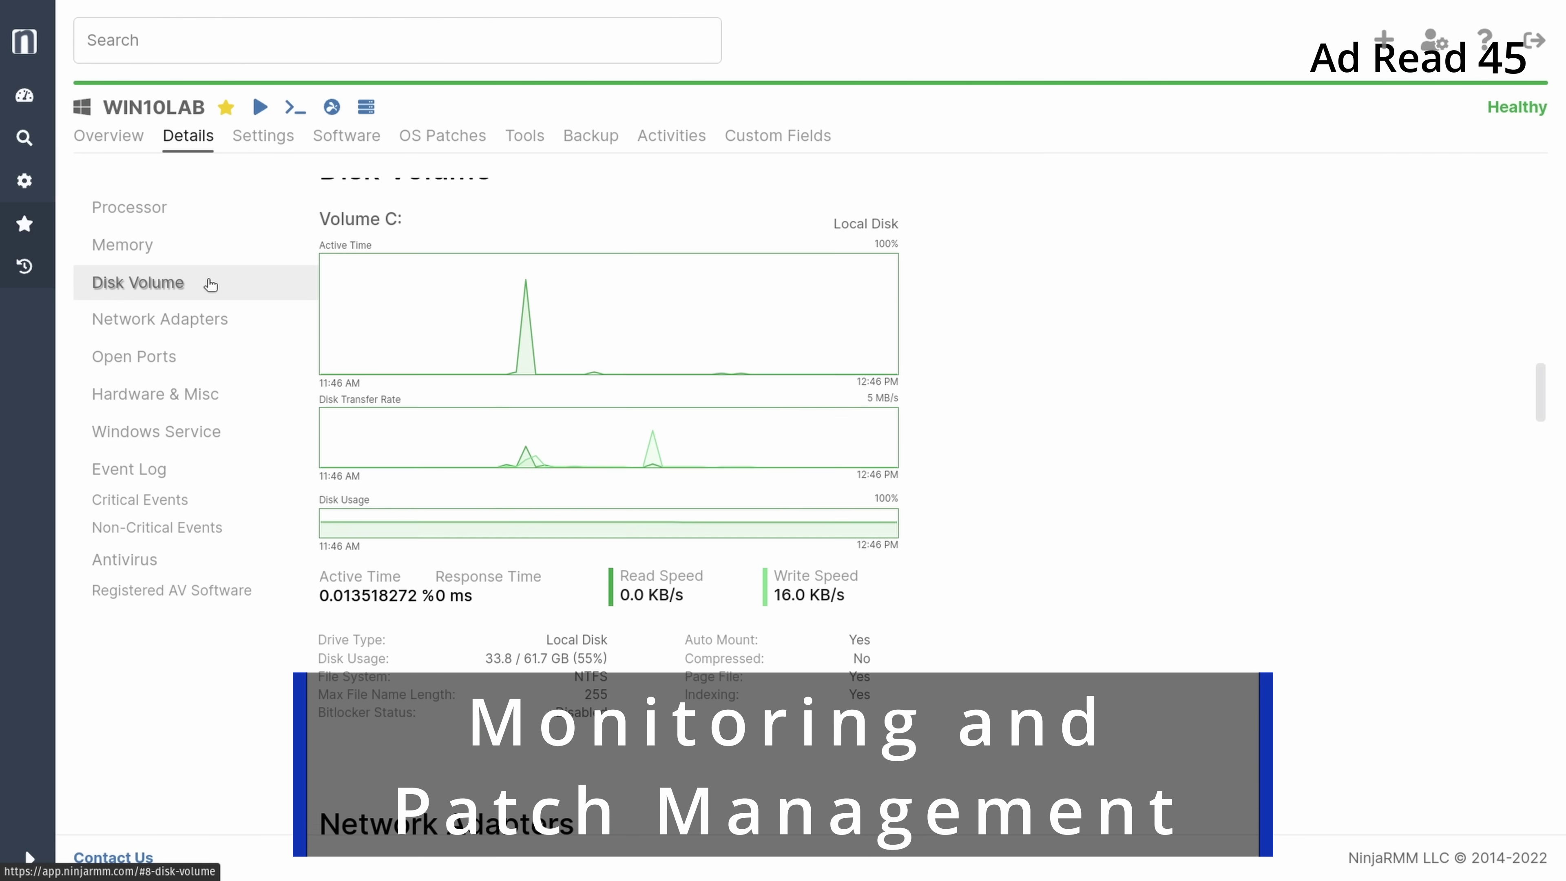
click(207, 314)
click(203, 355)
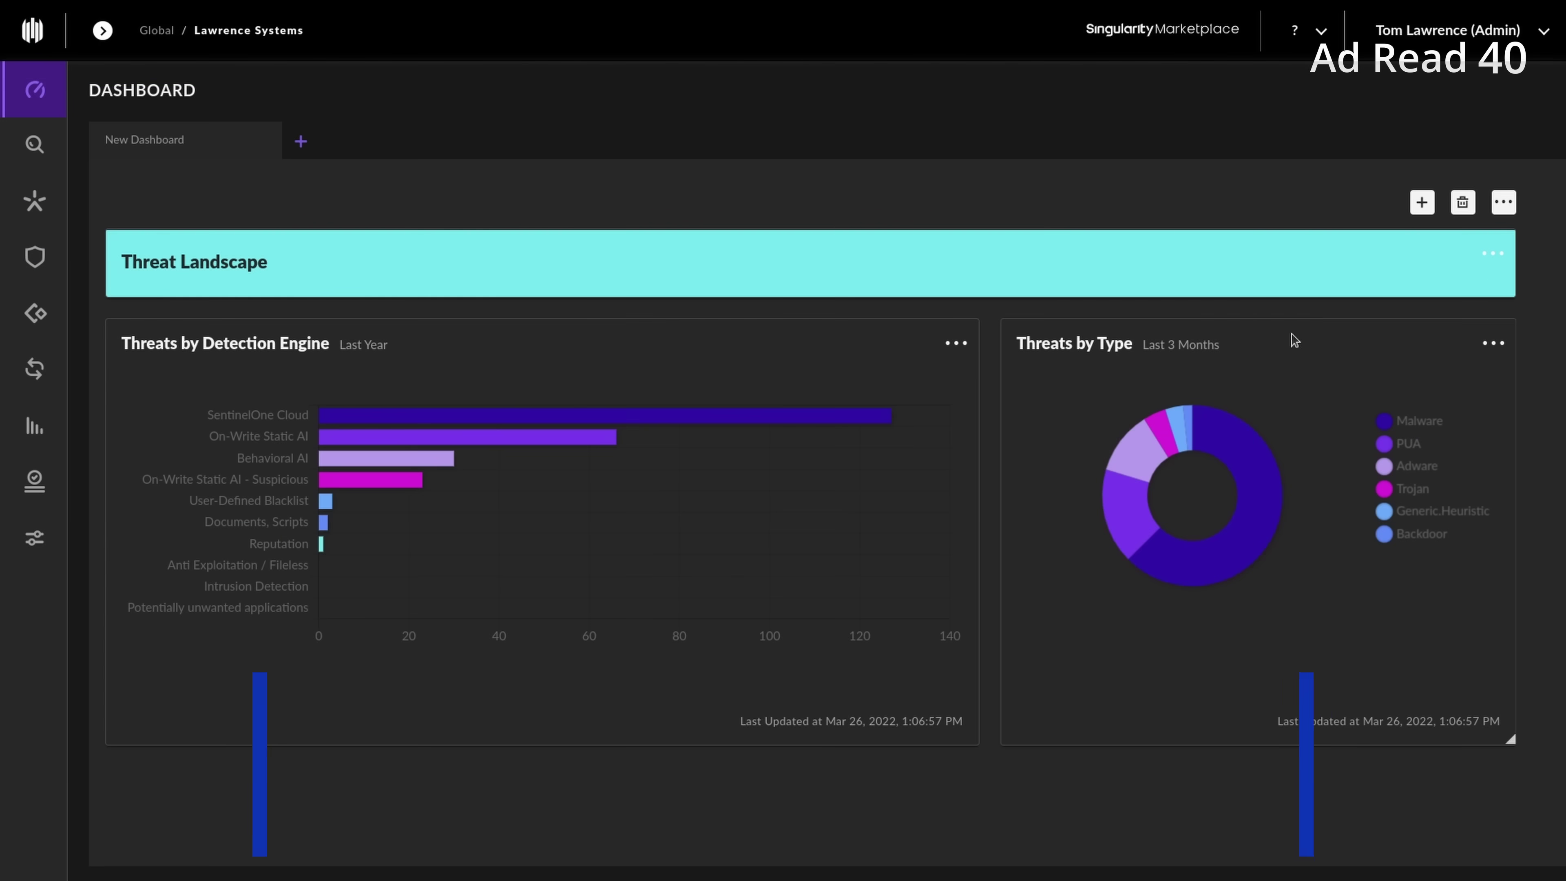
mouse_move(687, 412)
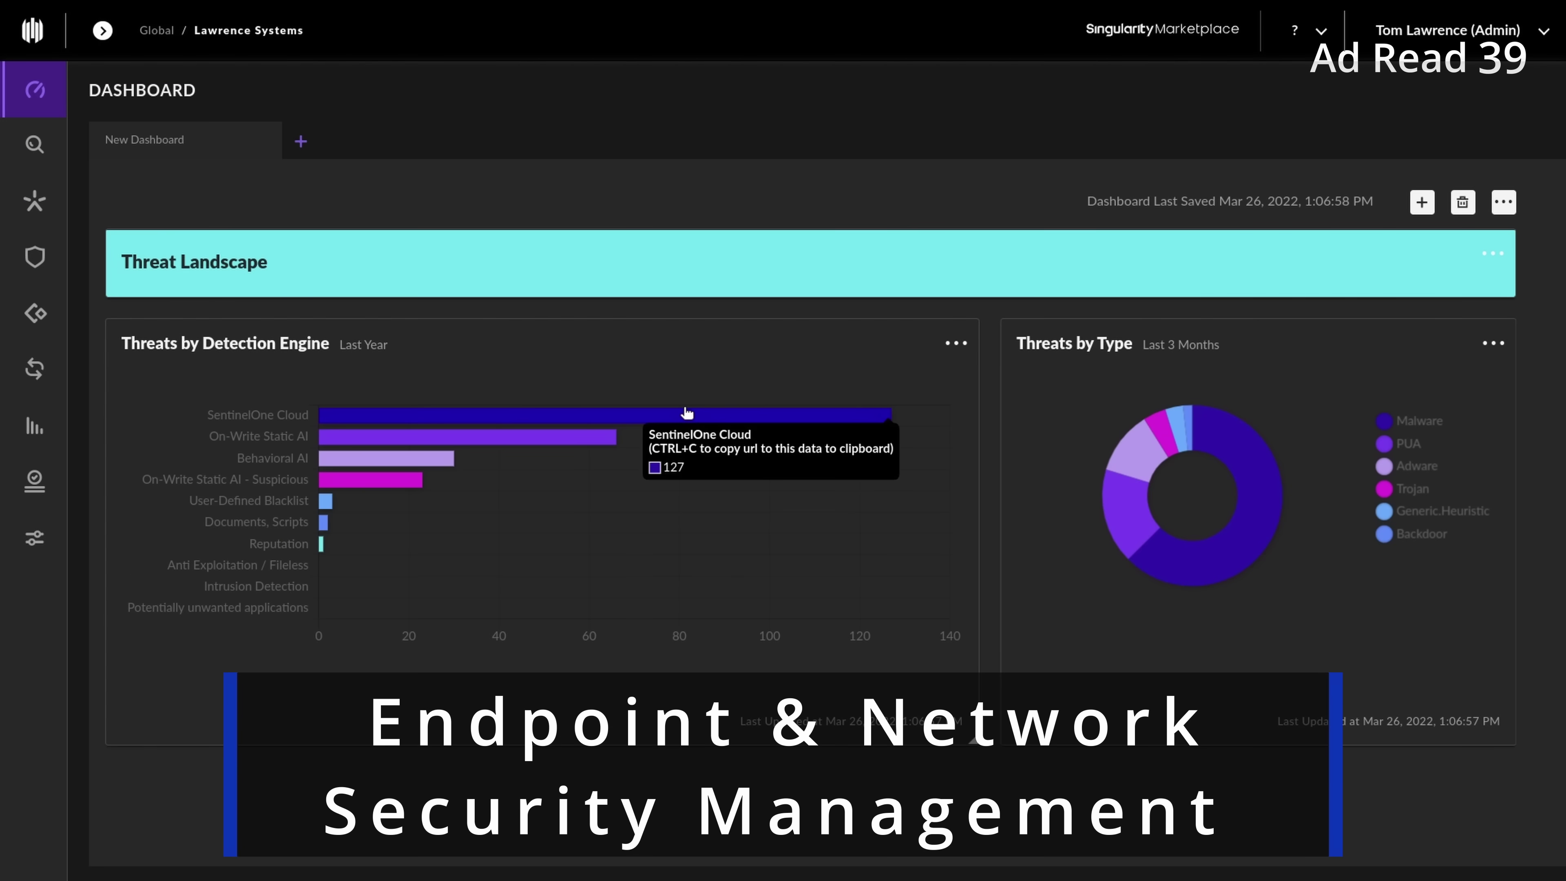
mouse_move(613, 440)
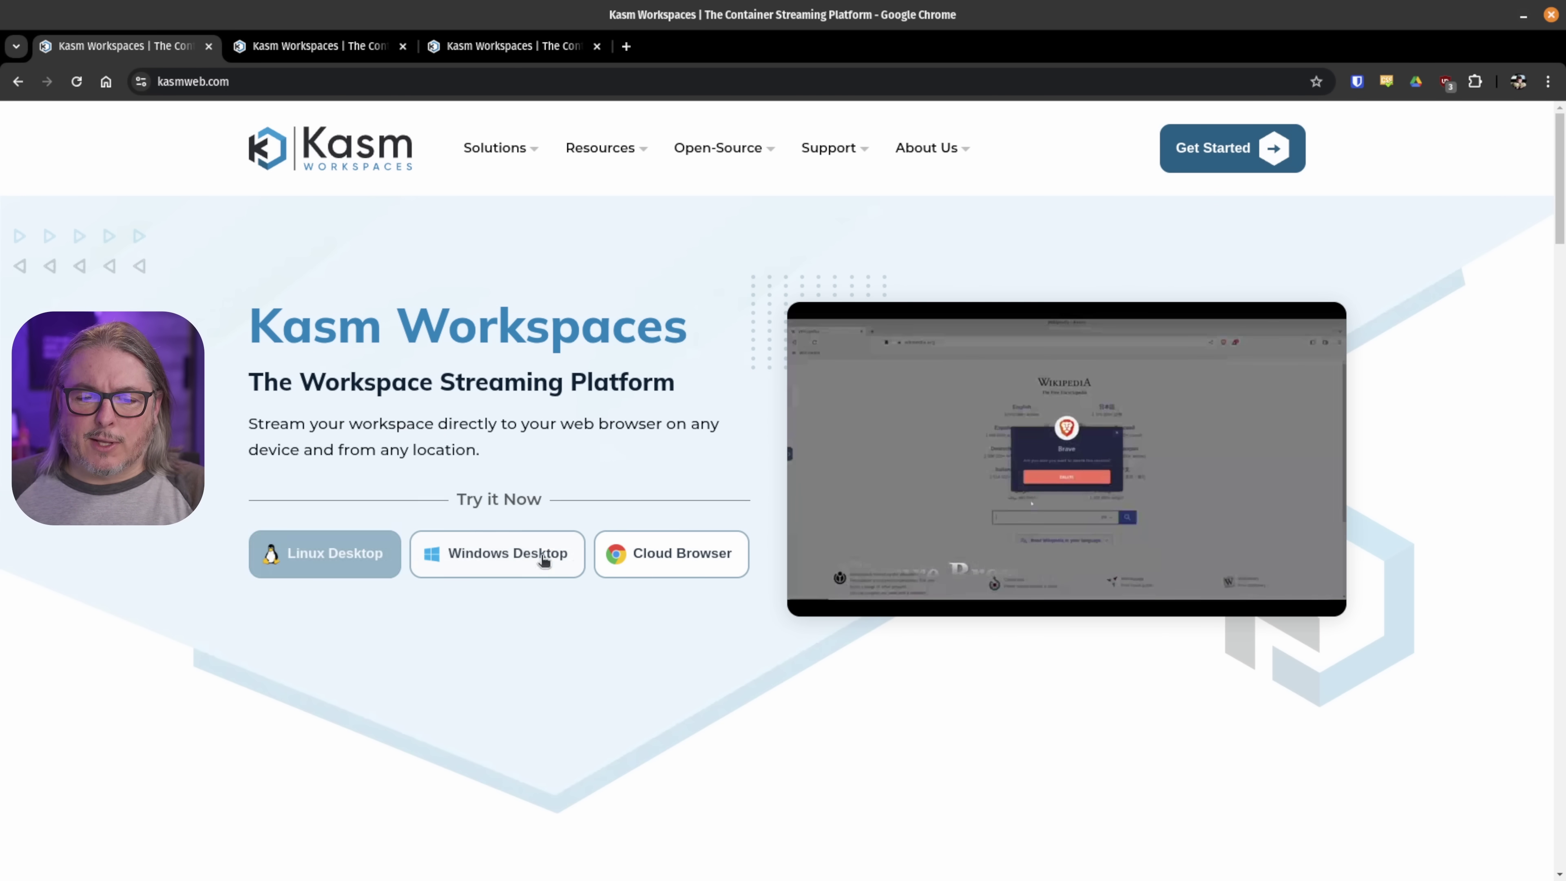
- Try the Linux demo's app launcher and the Windows demo, then go back to the homepage tab
click(339, 55)
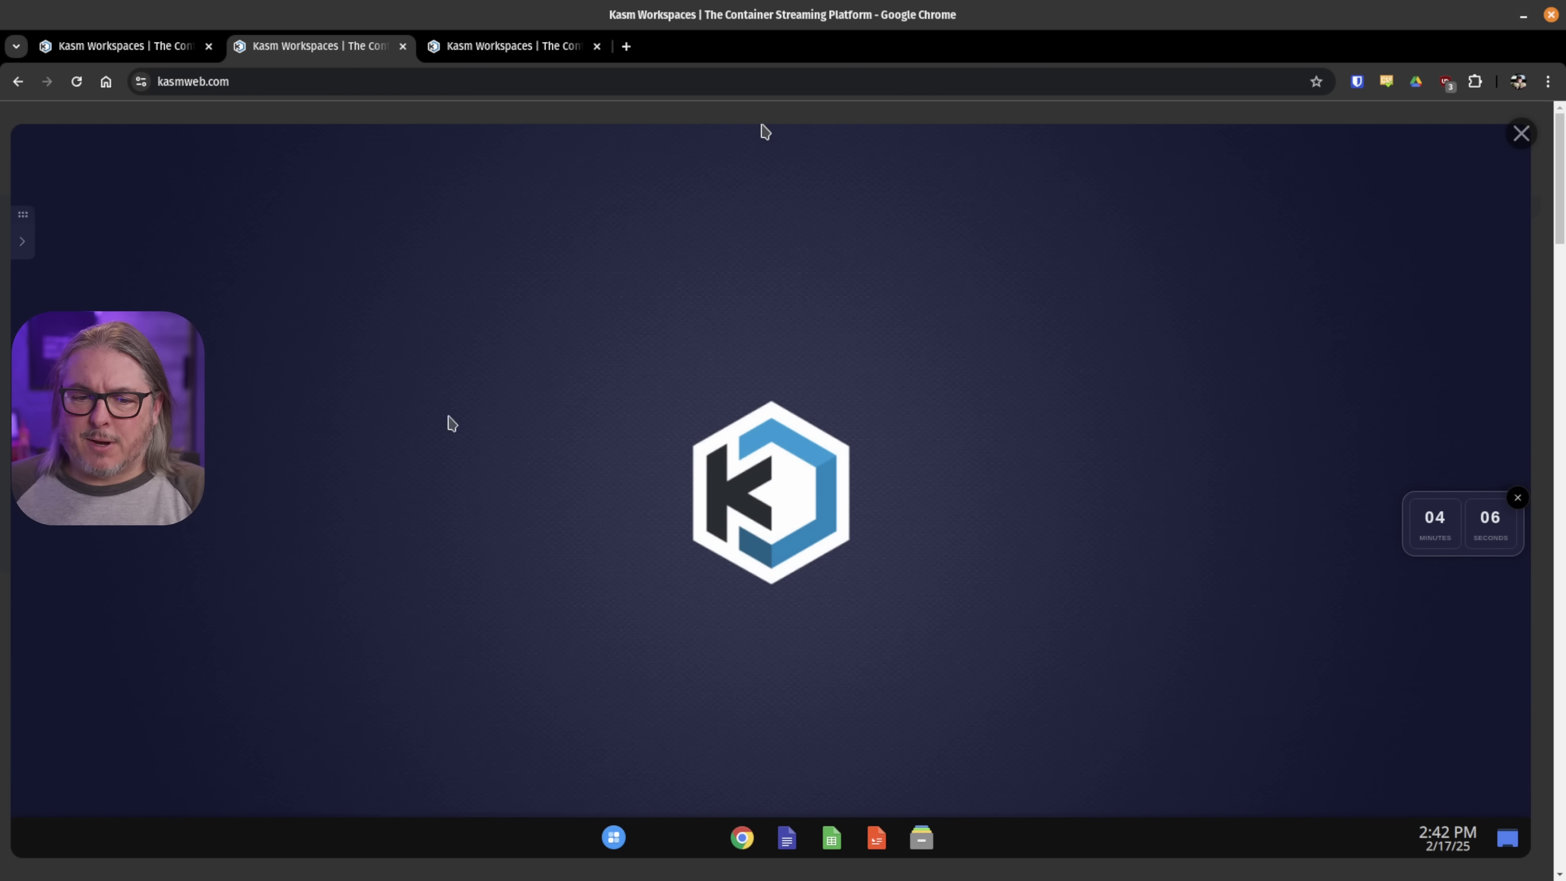
click(621, 842)
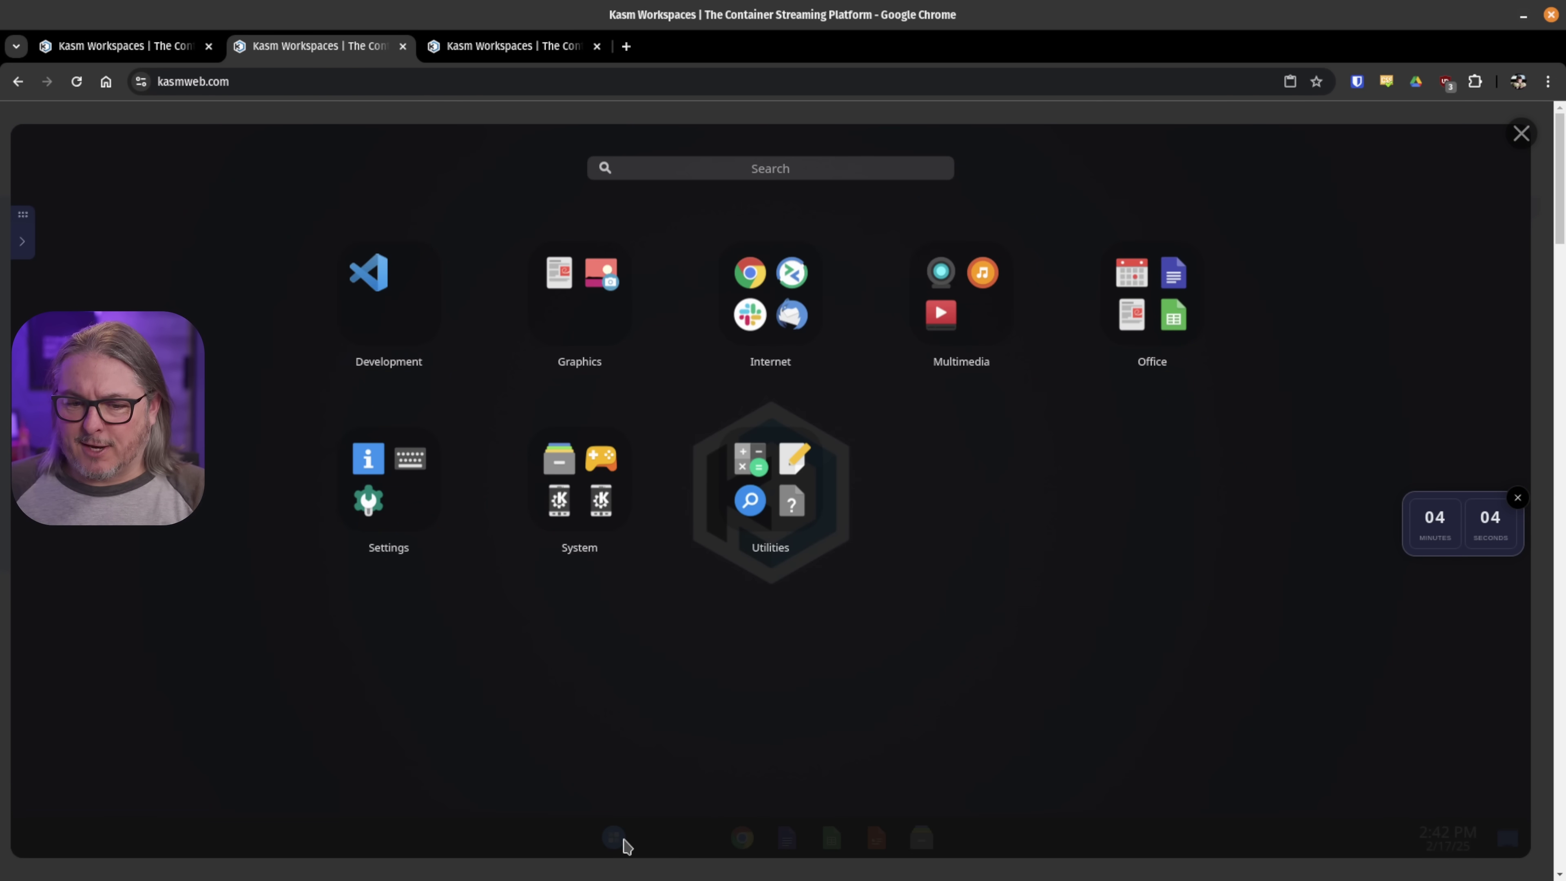
click(513, 50)
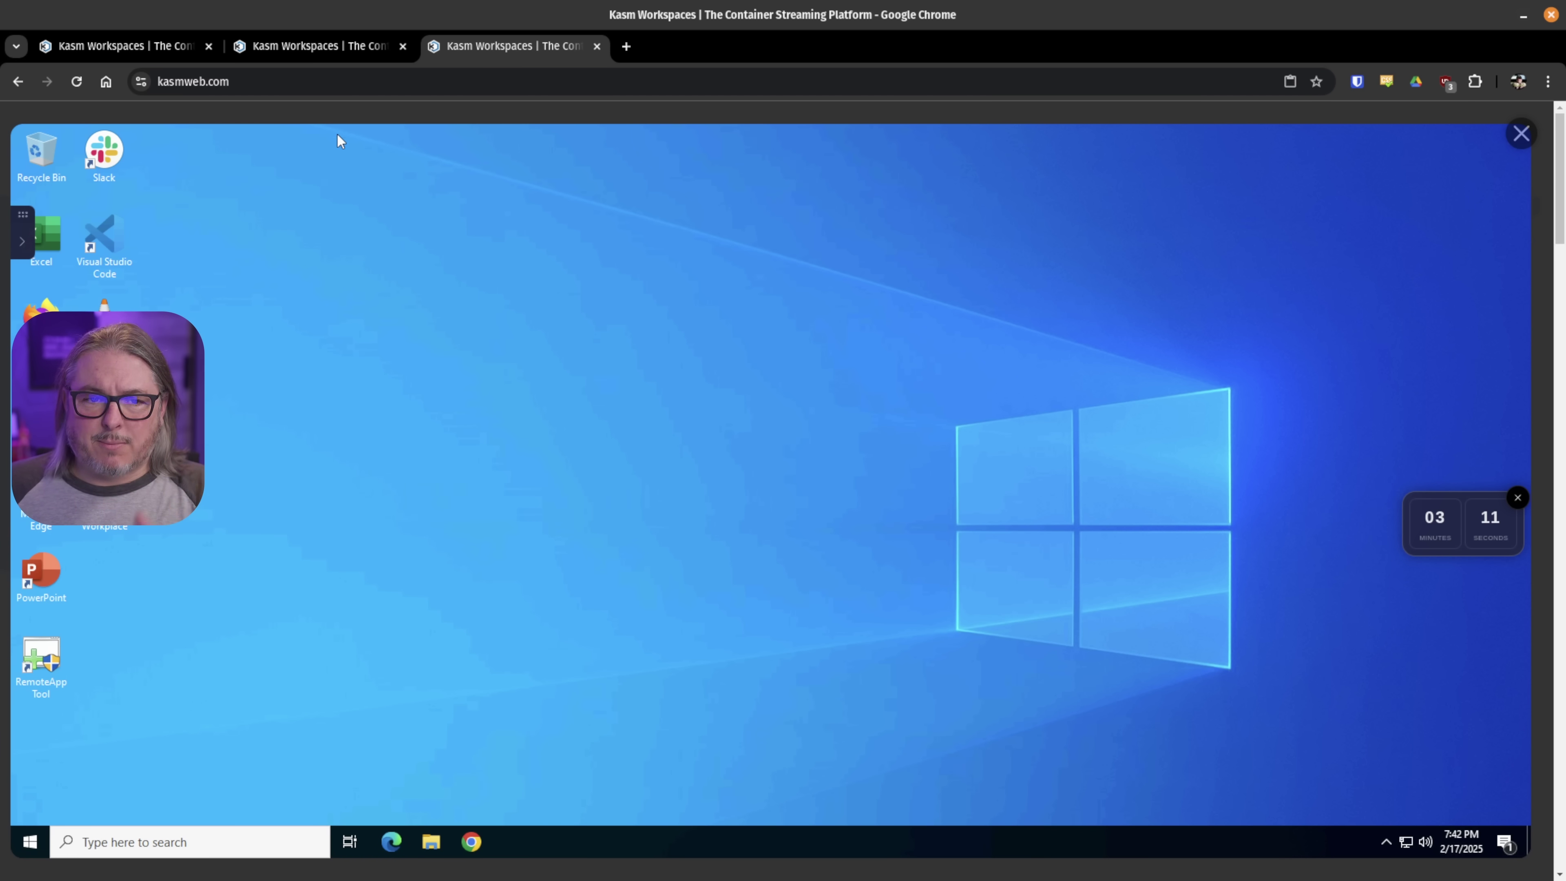
click(295, 57)
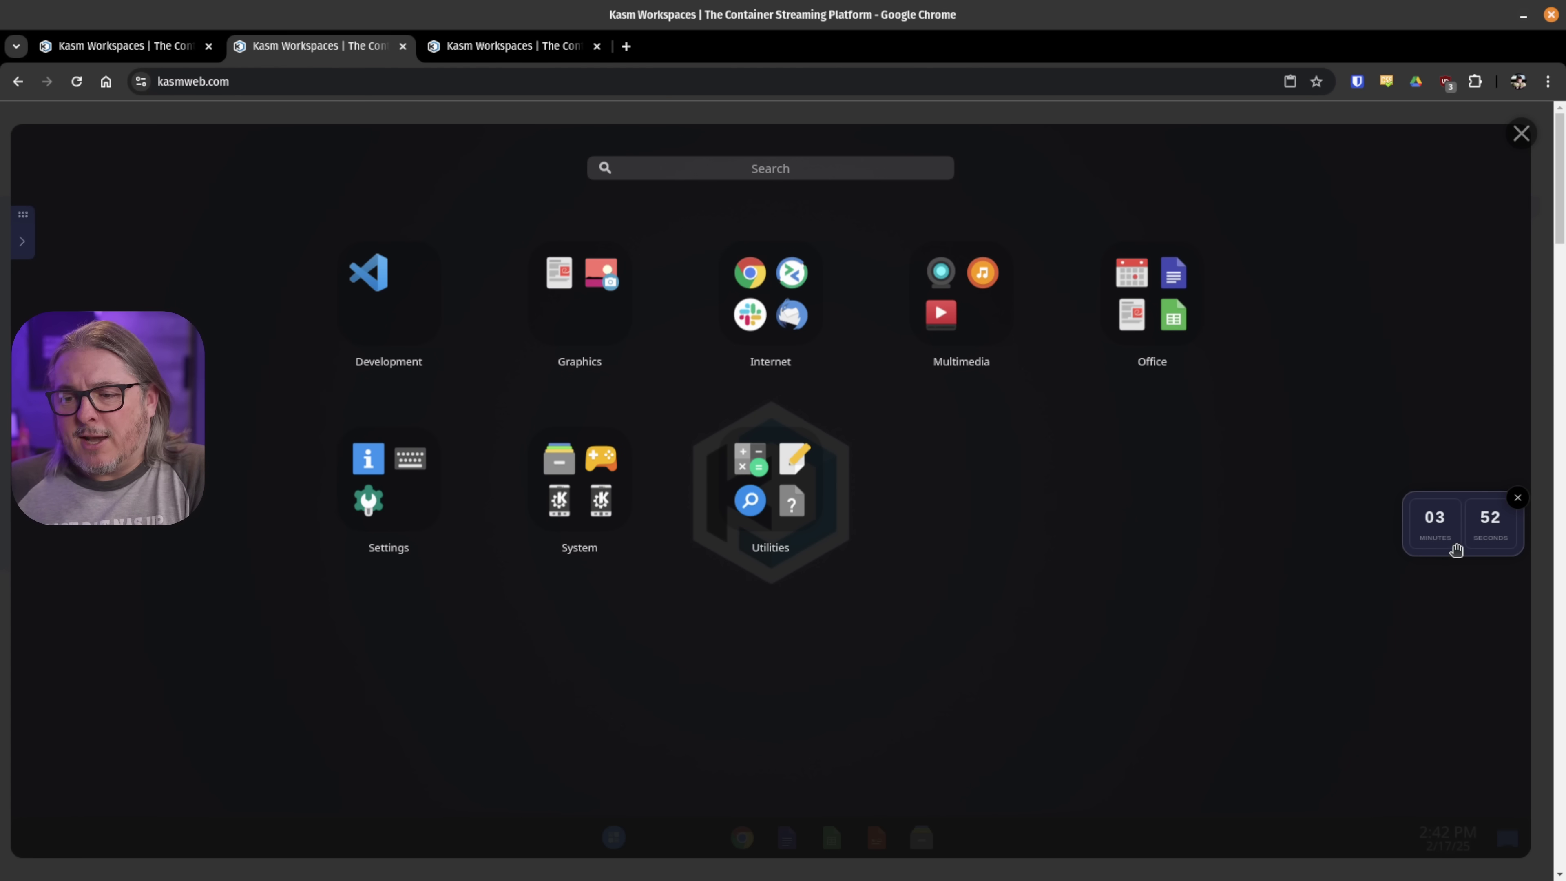
click(488, 55)
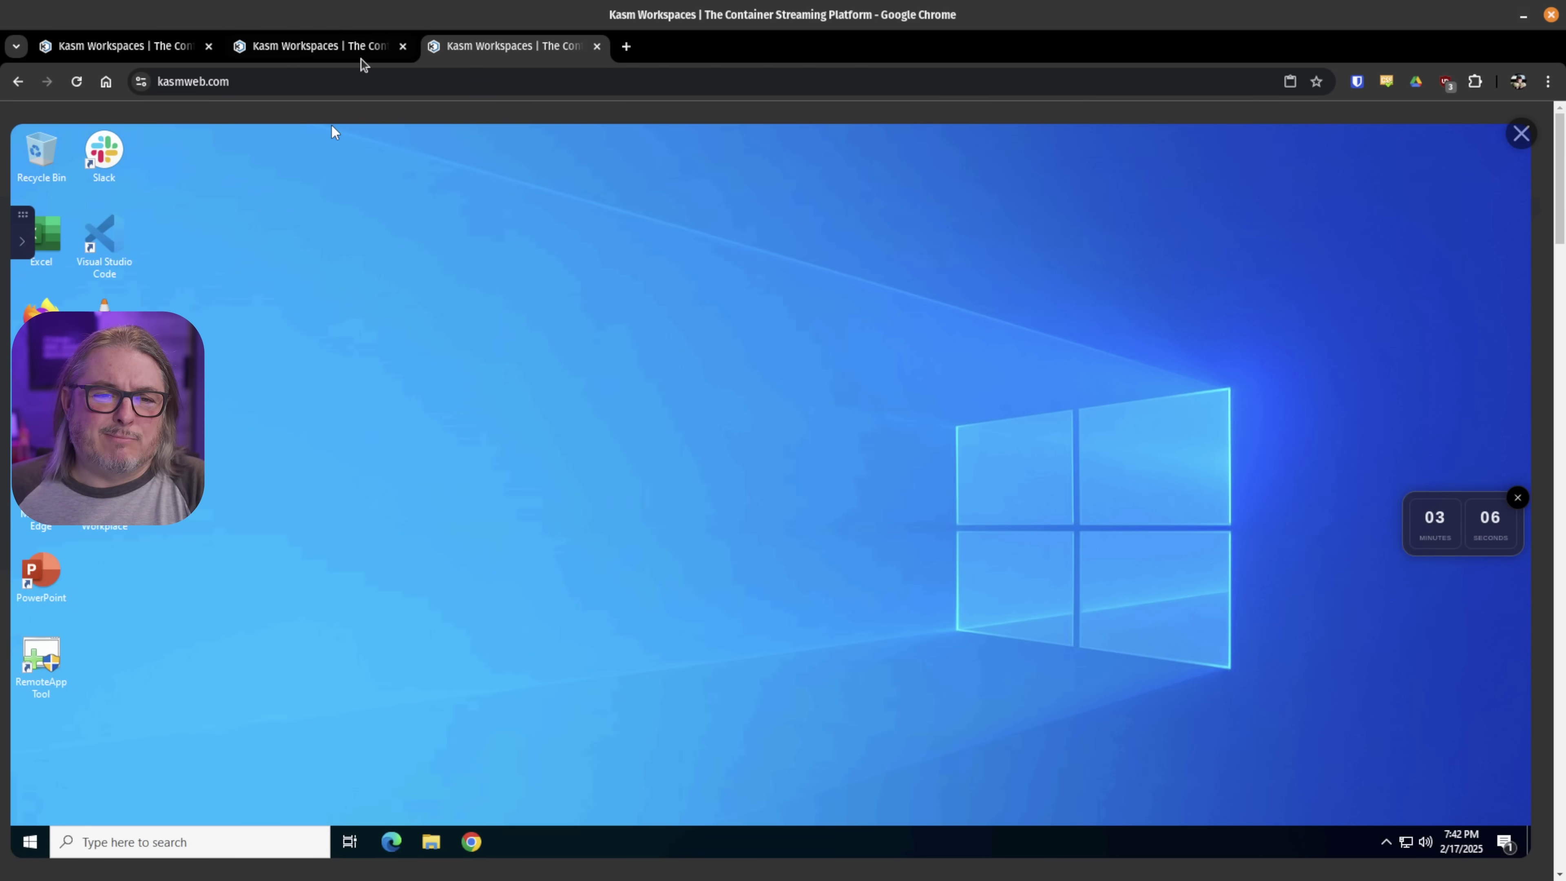
click(137, 54)
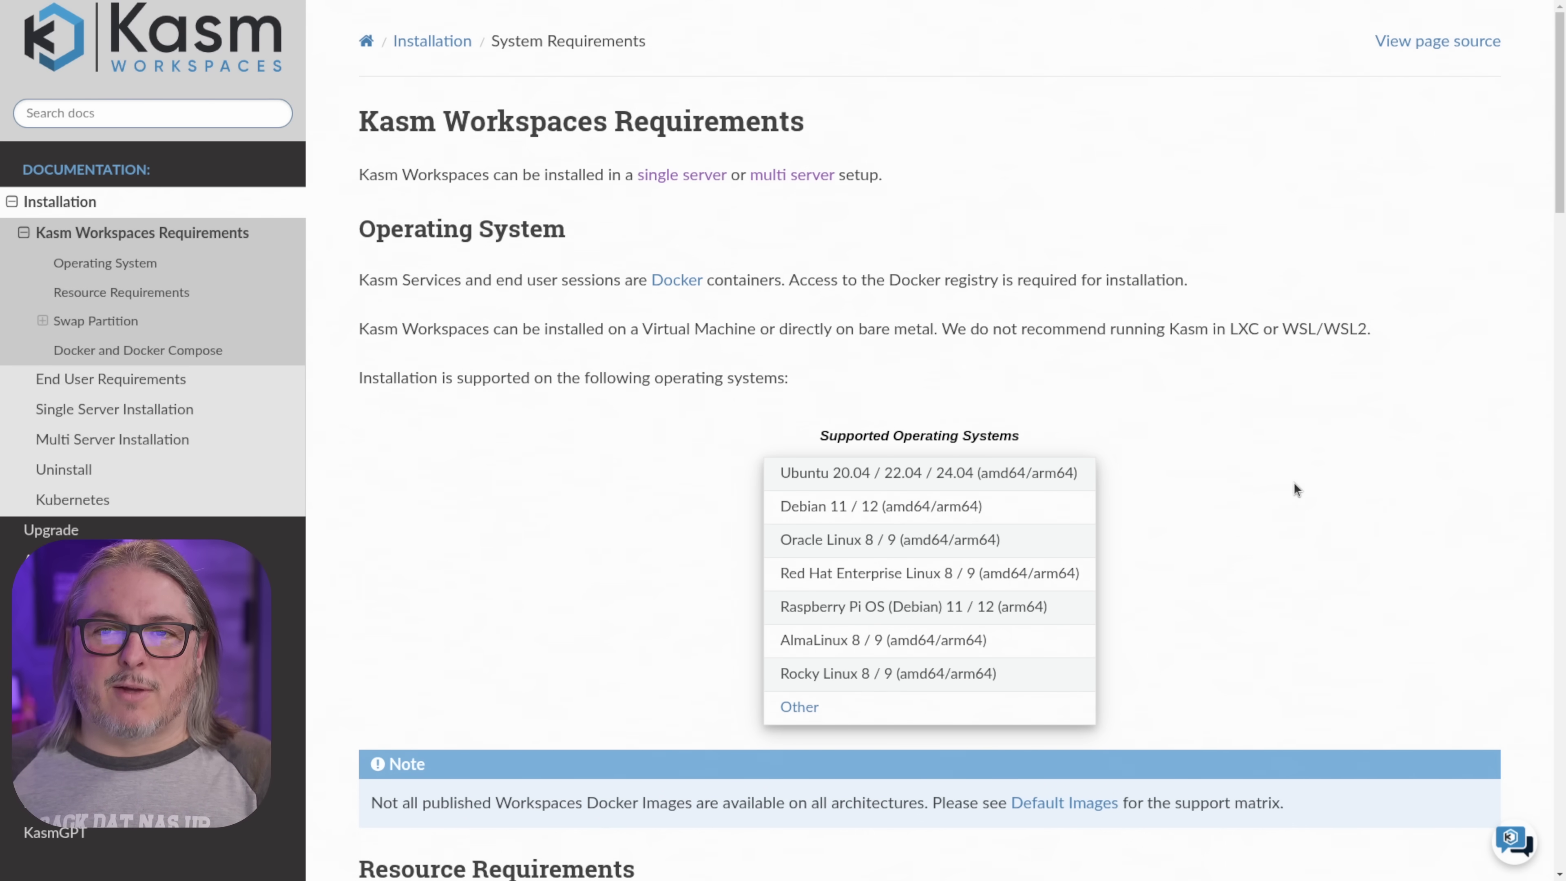
- Skim the Requirements page, then scroll Single Server Installation down to the Standard Install commands
scroll(1293, 483, down, 10)
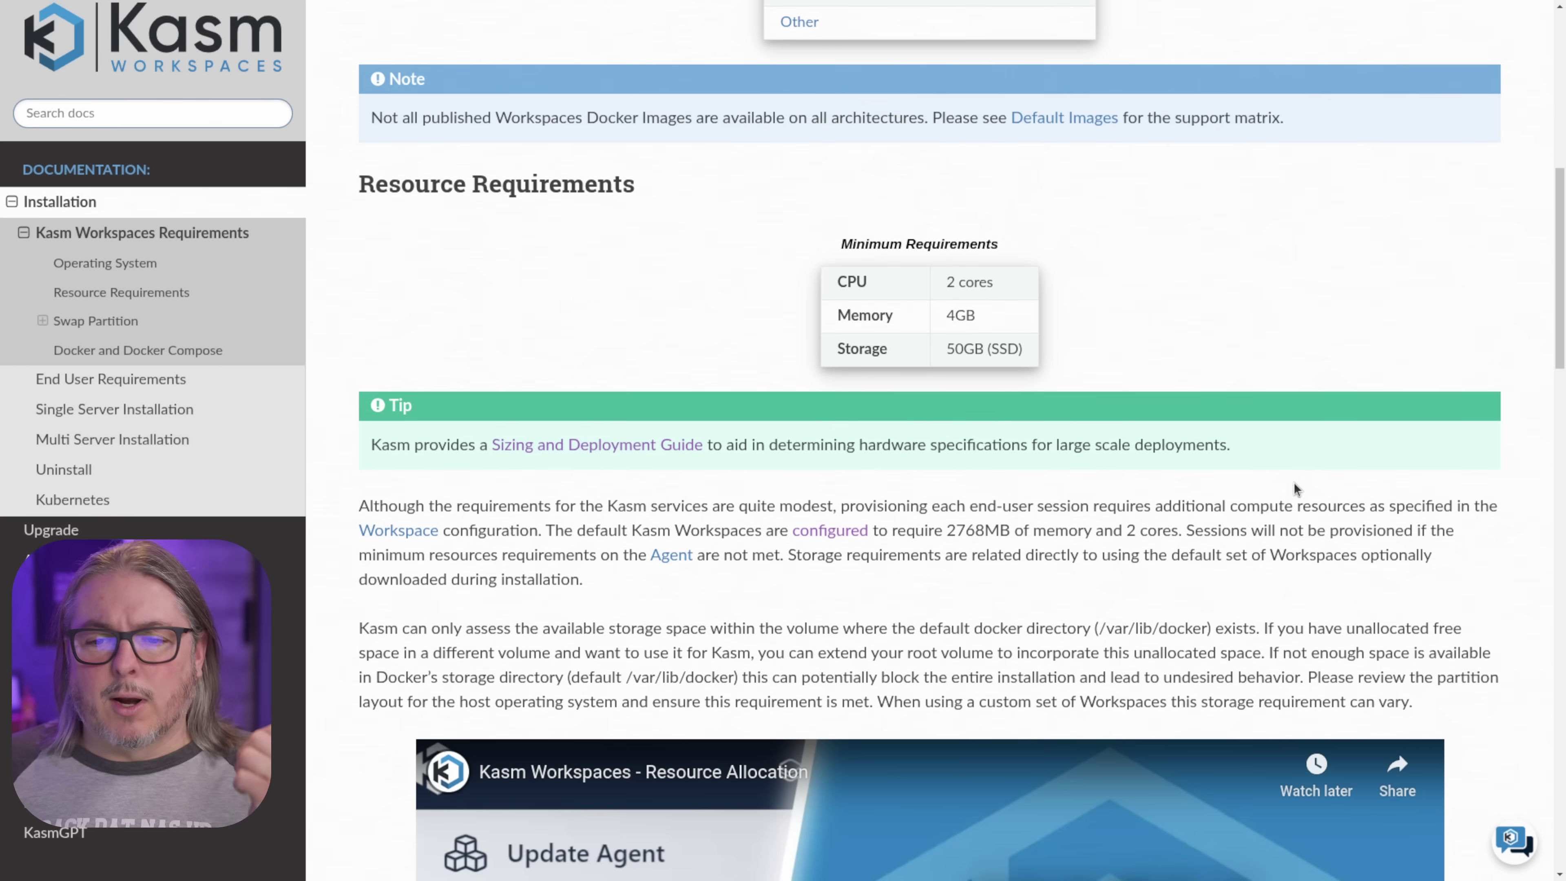
scroll(1079, 392, up, 2)
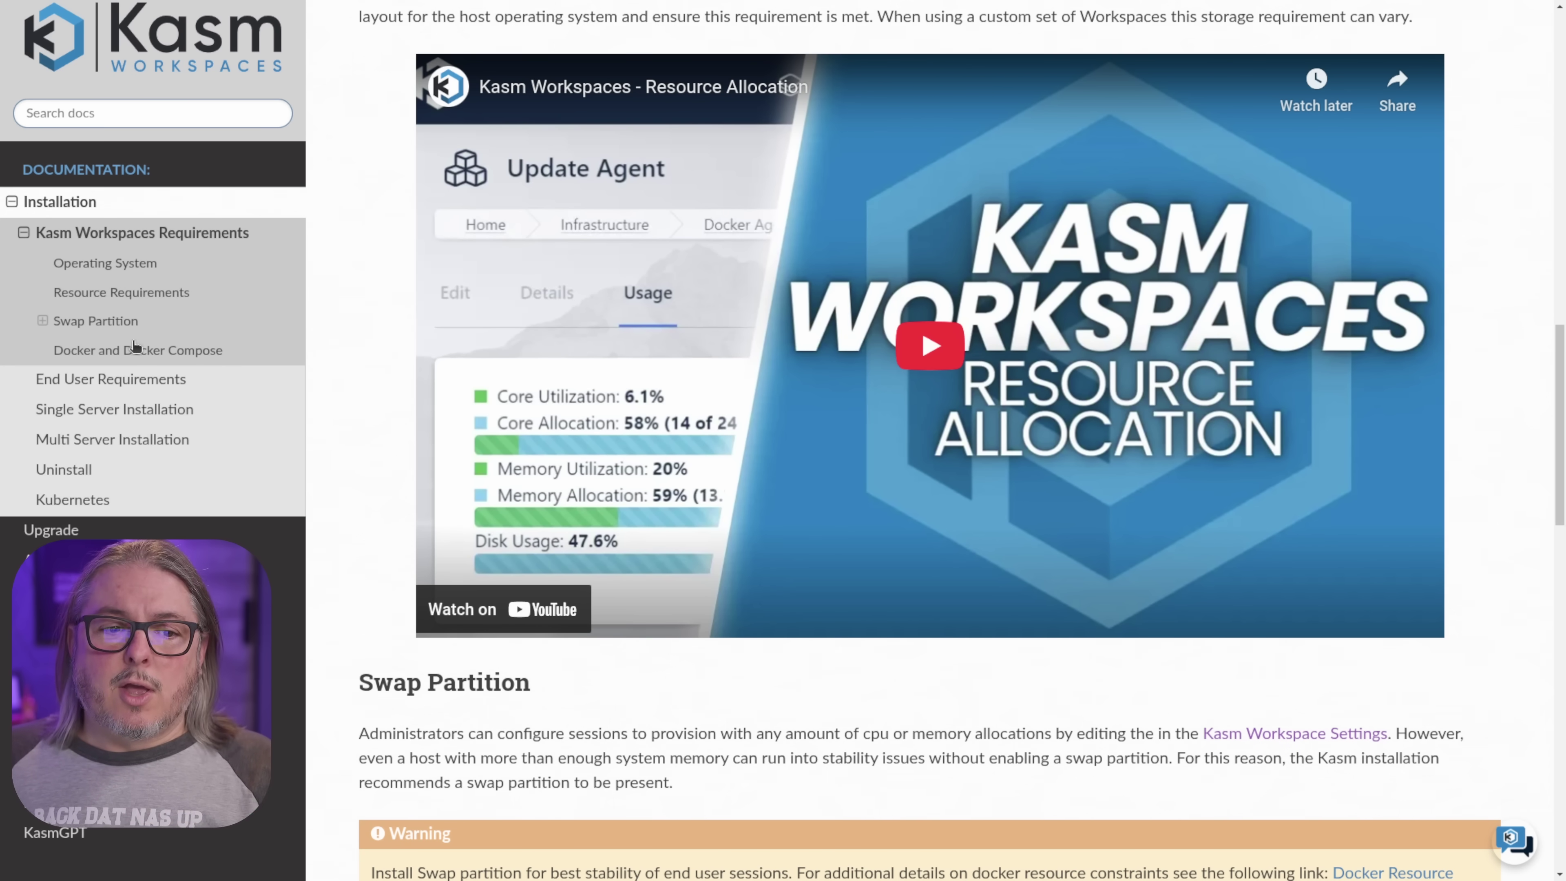
click(173, 408)
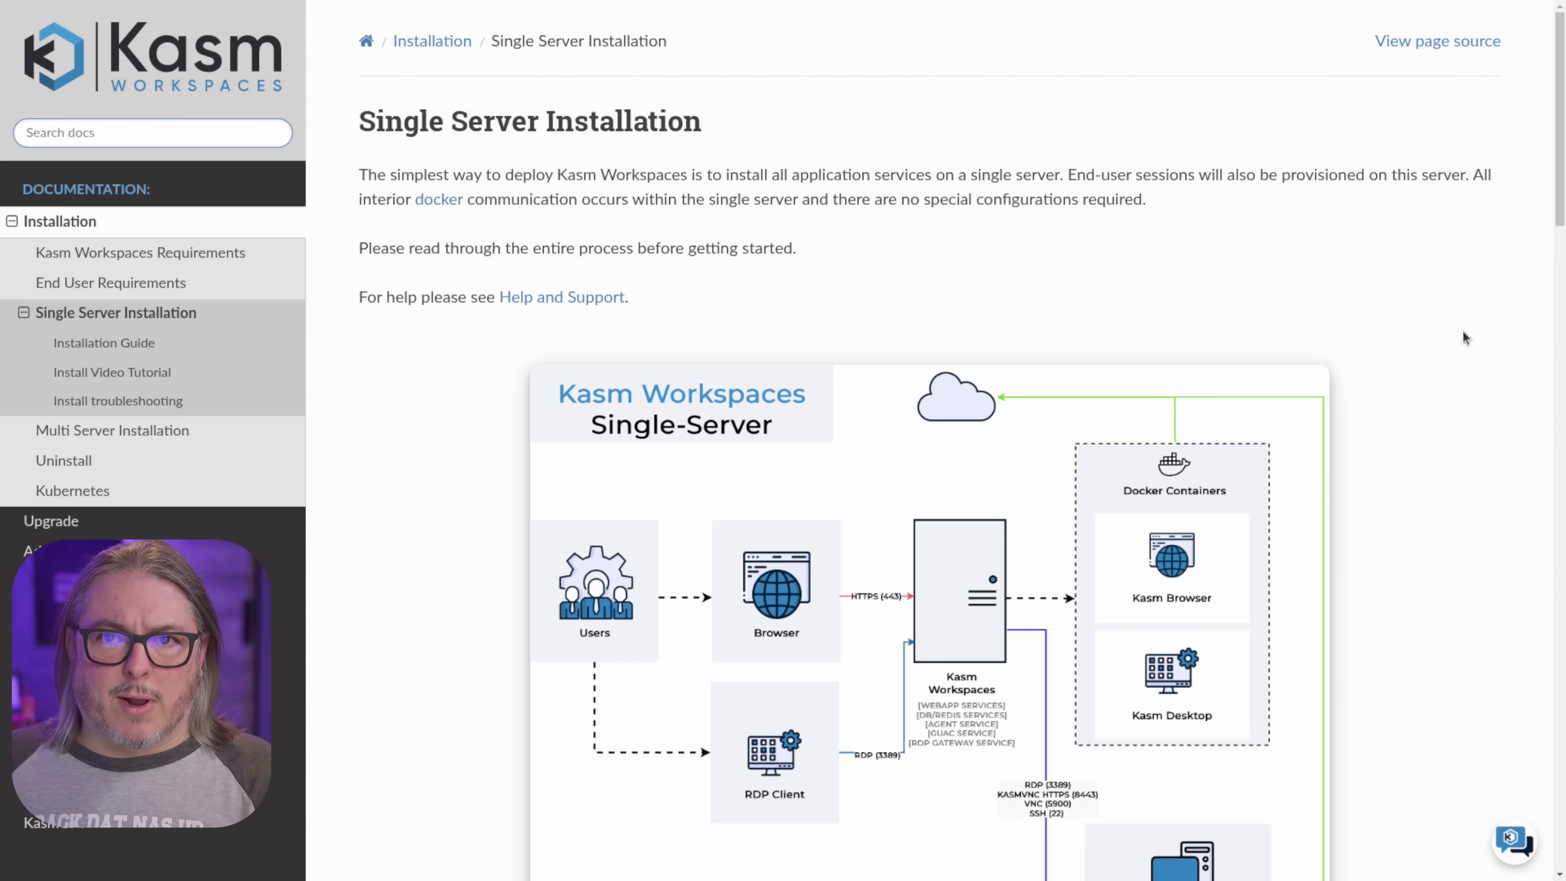
scroll(1175, 354, down, 15)
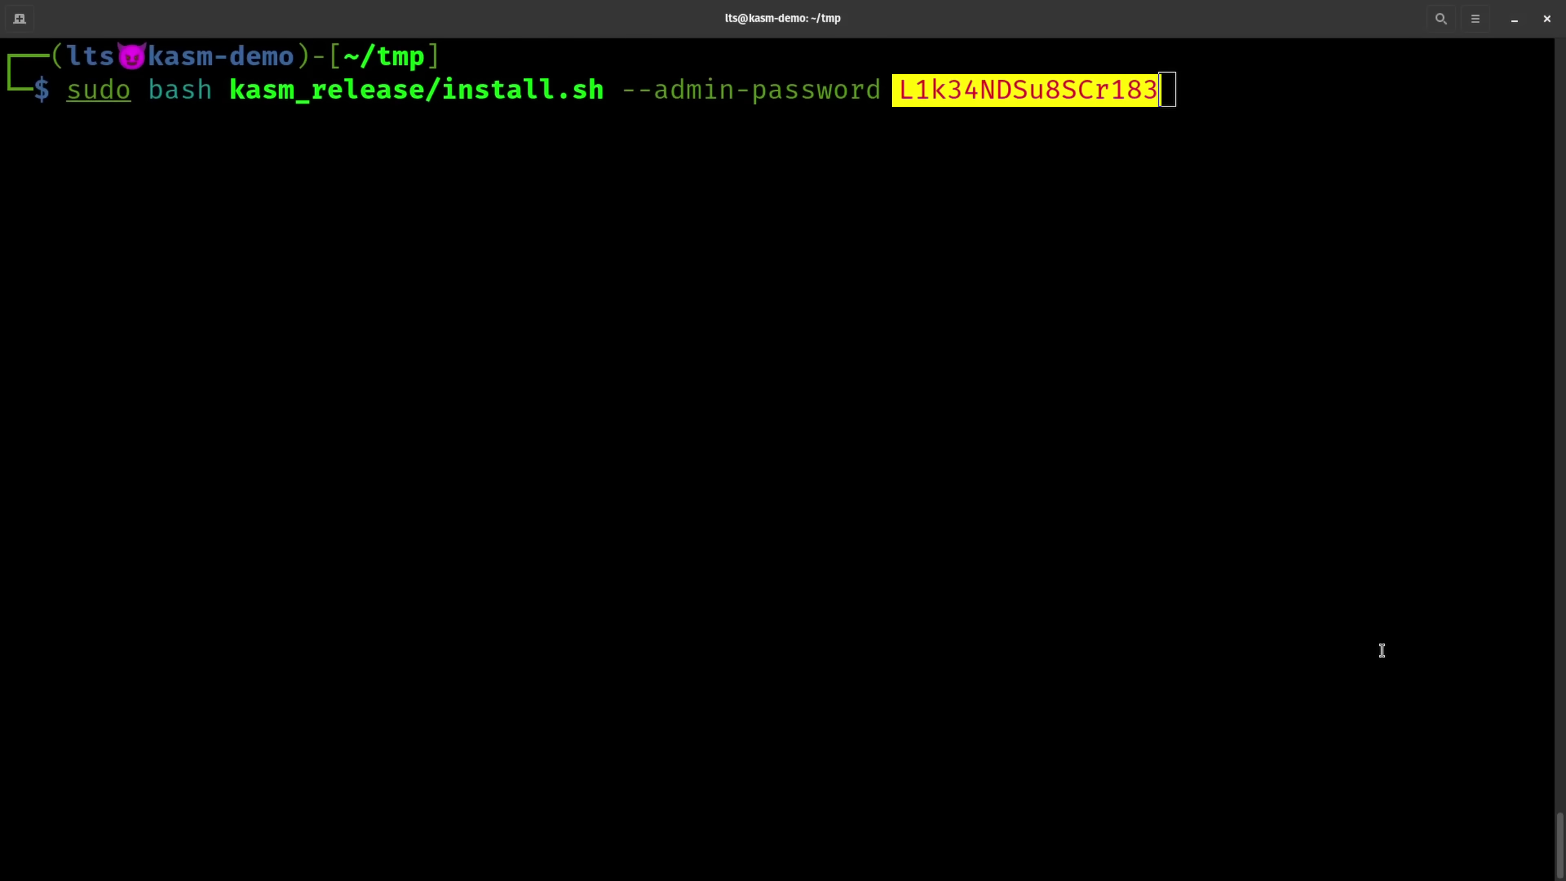
- Run kasm_release/install.sh with a custom admin password, accept the EULA, and review the installer output
click(1381, 649)
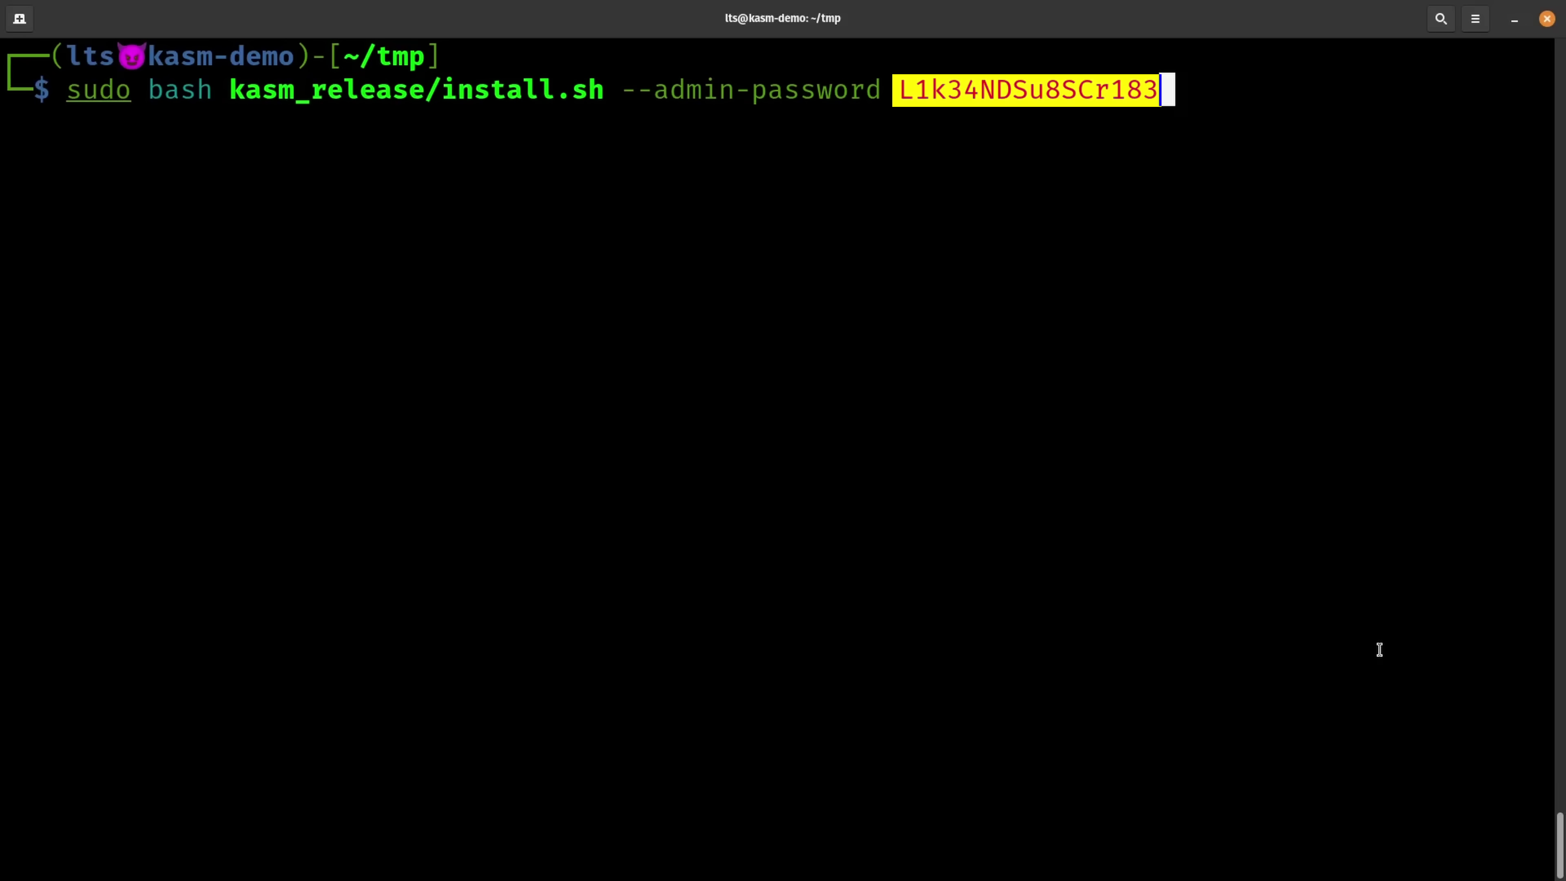
key(Return)
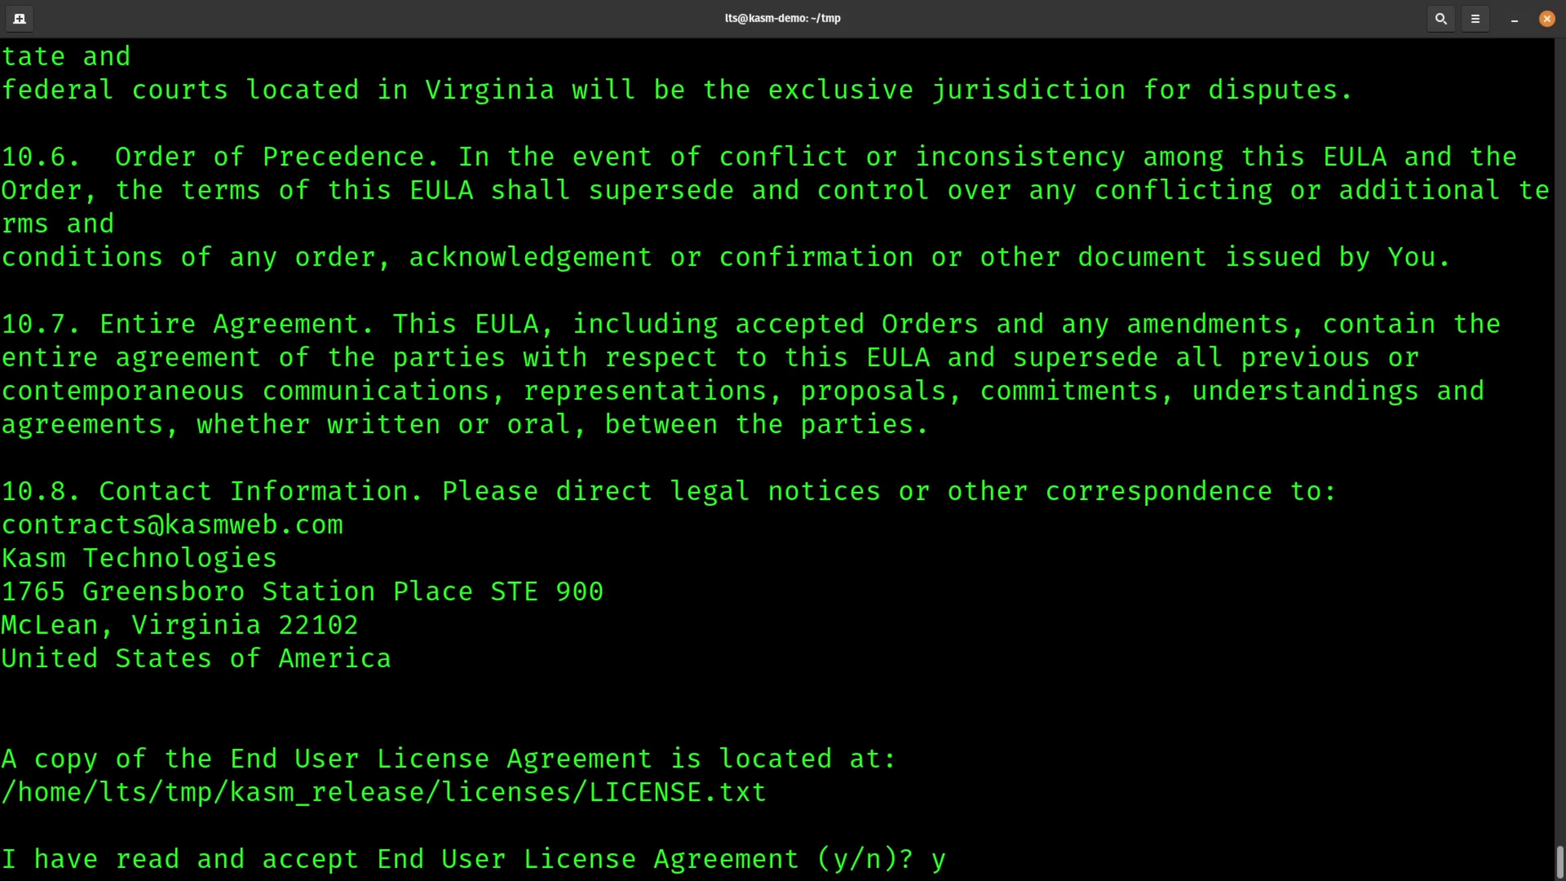
key(Return)
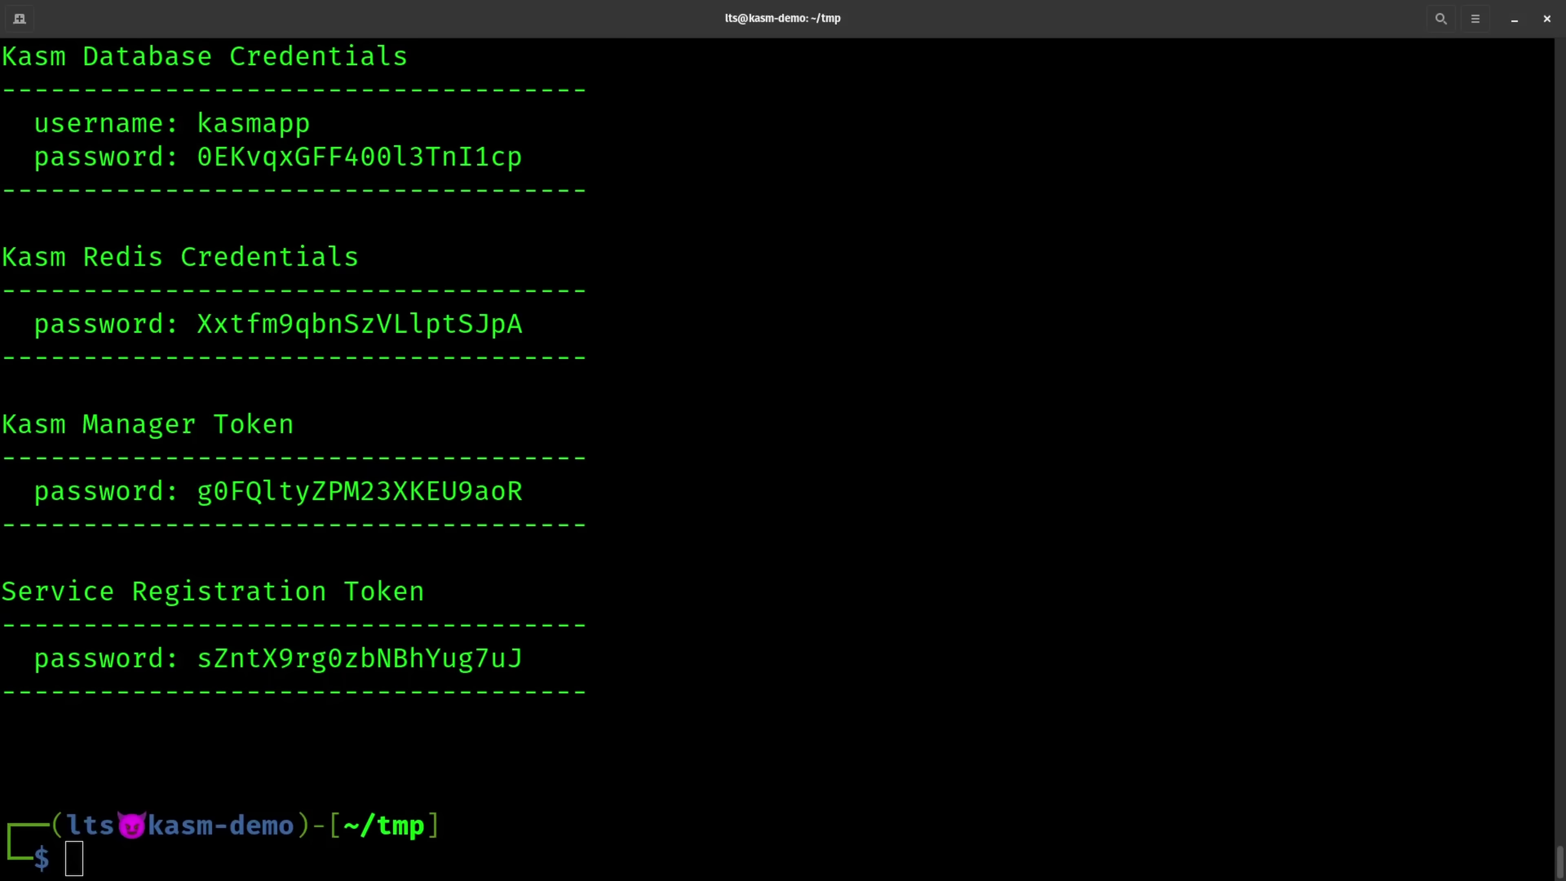
scroll(781, 521, up, 2)
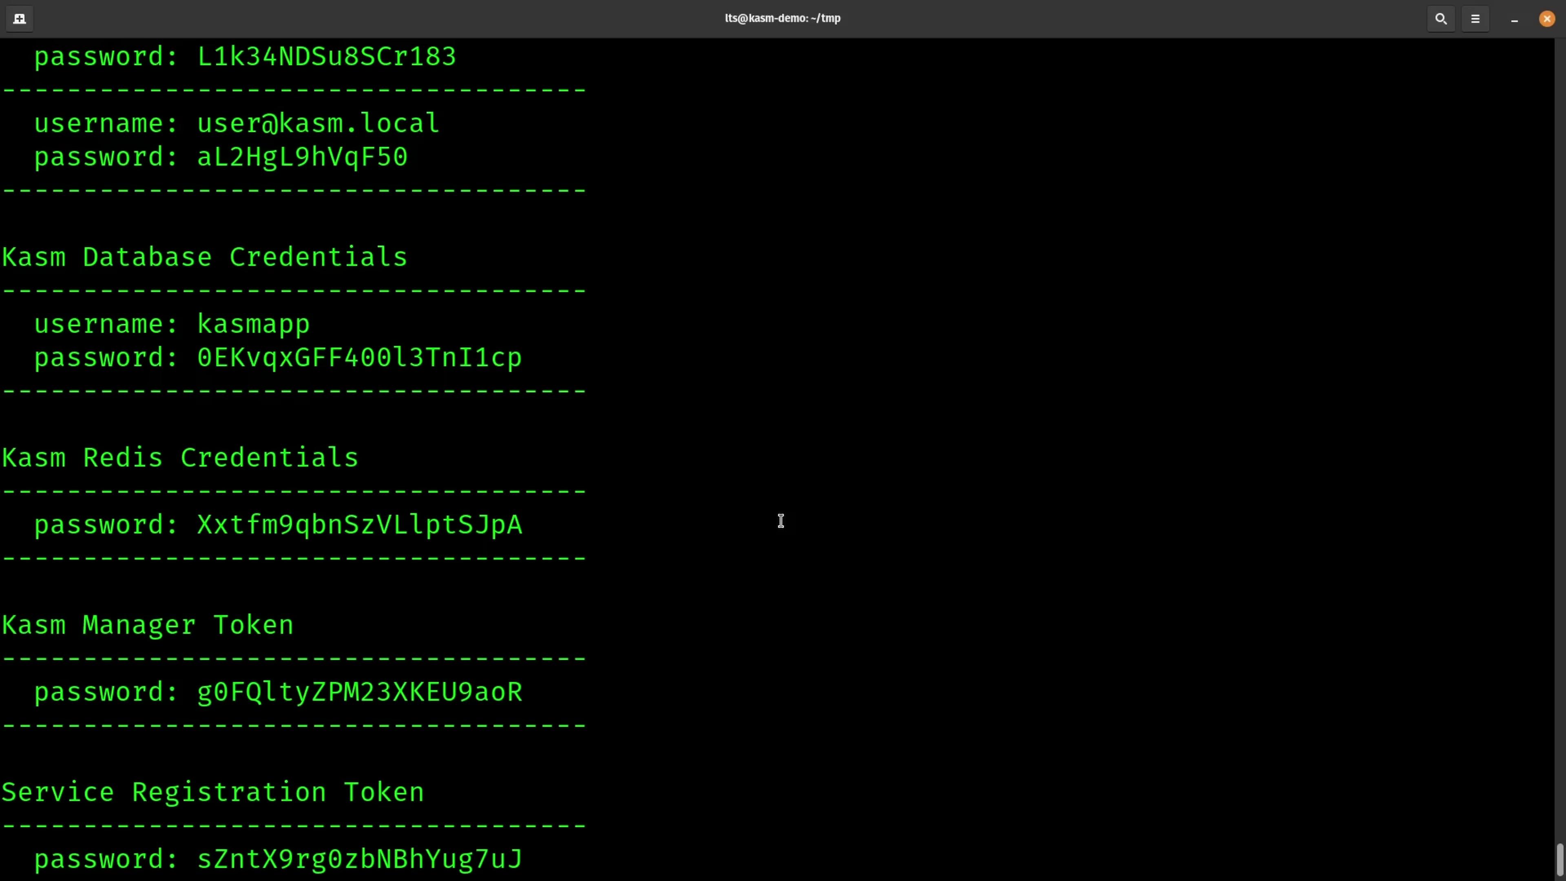
scroll(780, 521, up, 1)
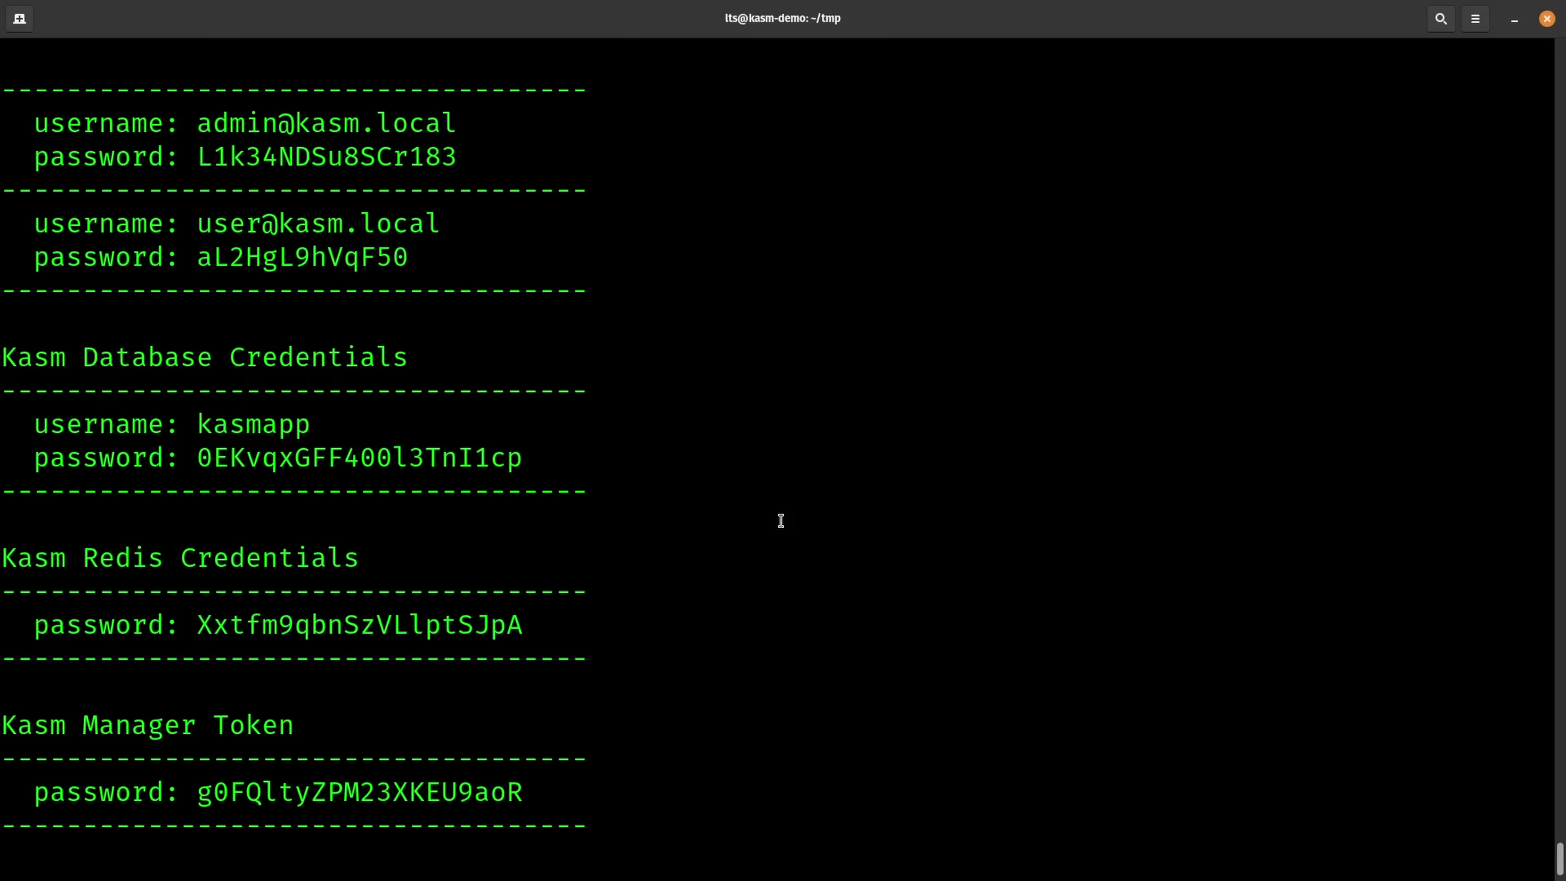
scroll(781, 521, up, 1)
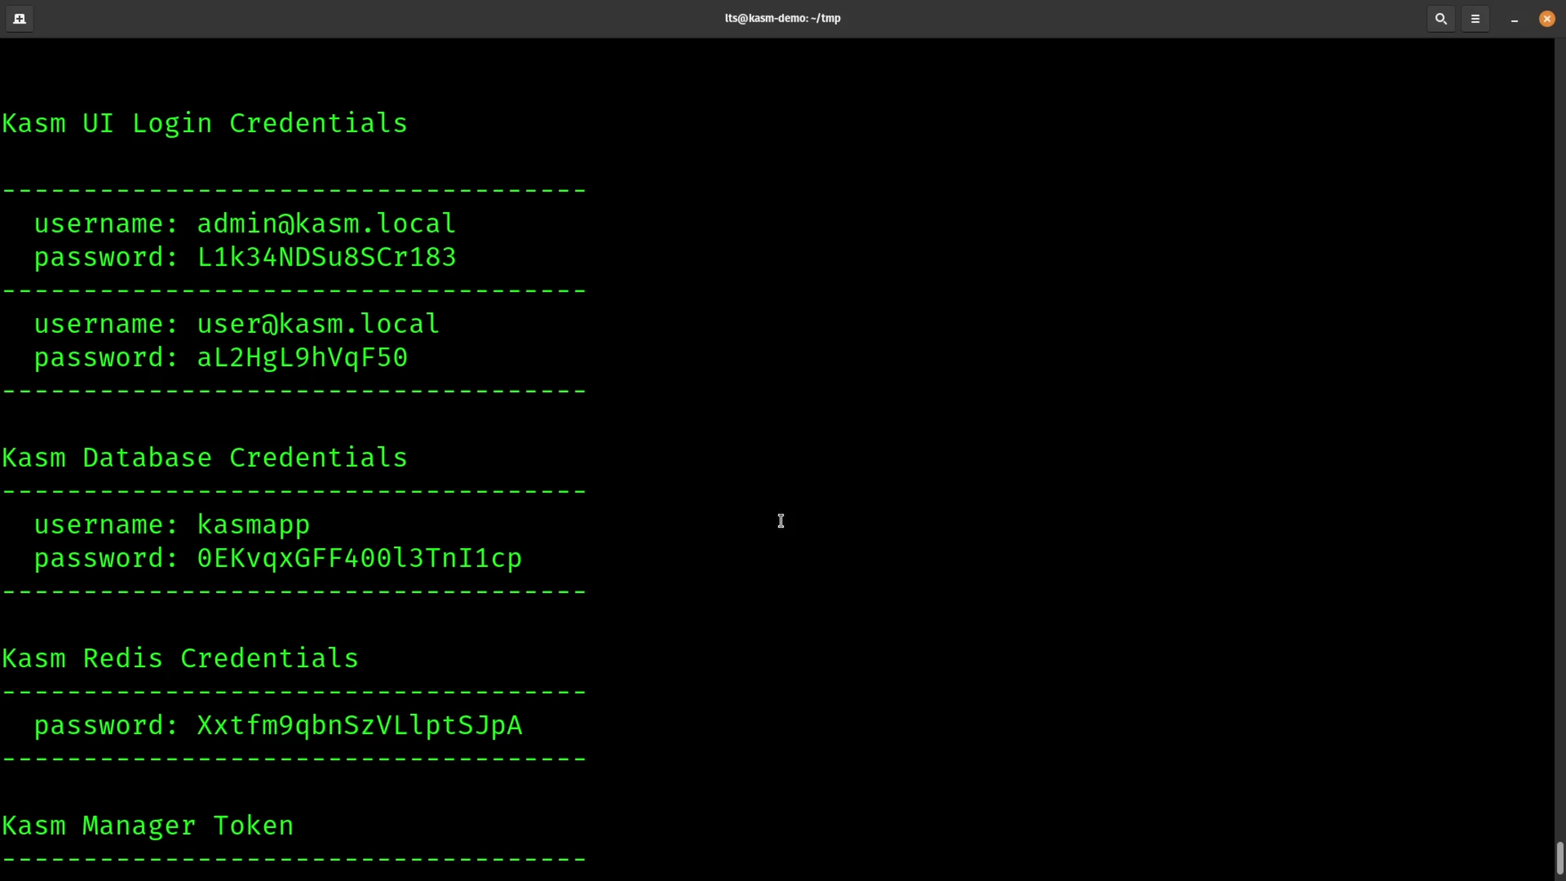
scroll(781, 521, down, 4)
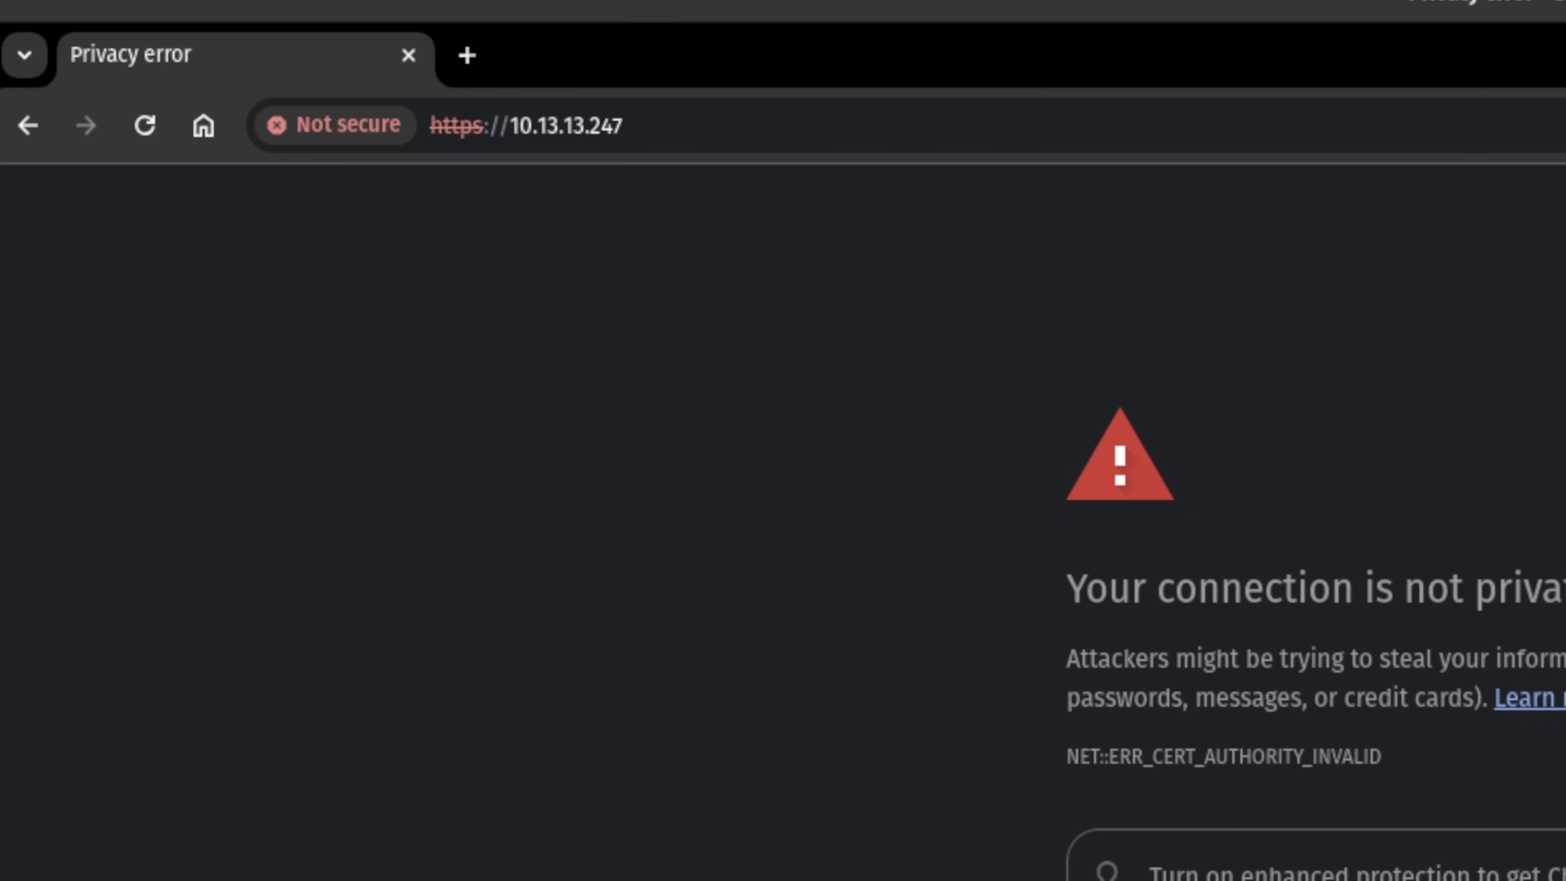
- Bypass the certificate warning and sign in with the admin e-mail and pasted password
click(598, 664)
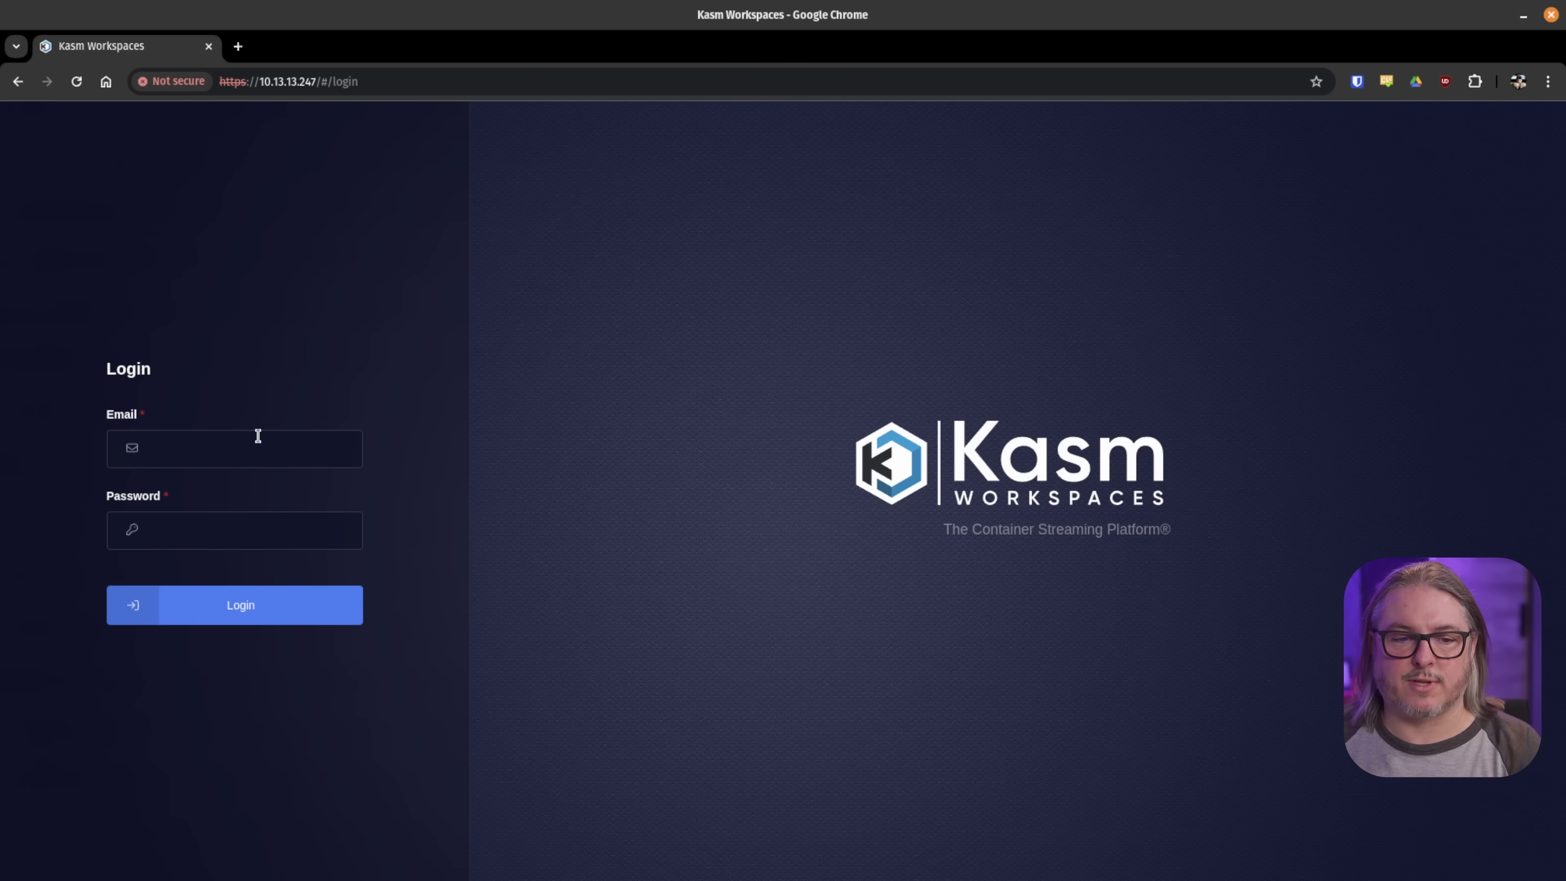
click(255, 441)
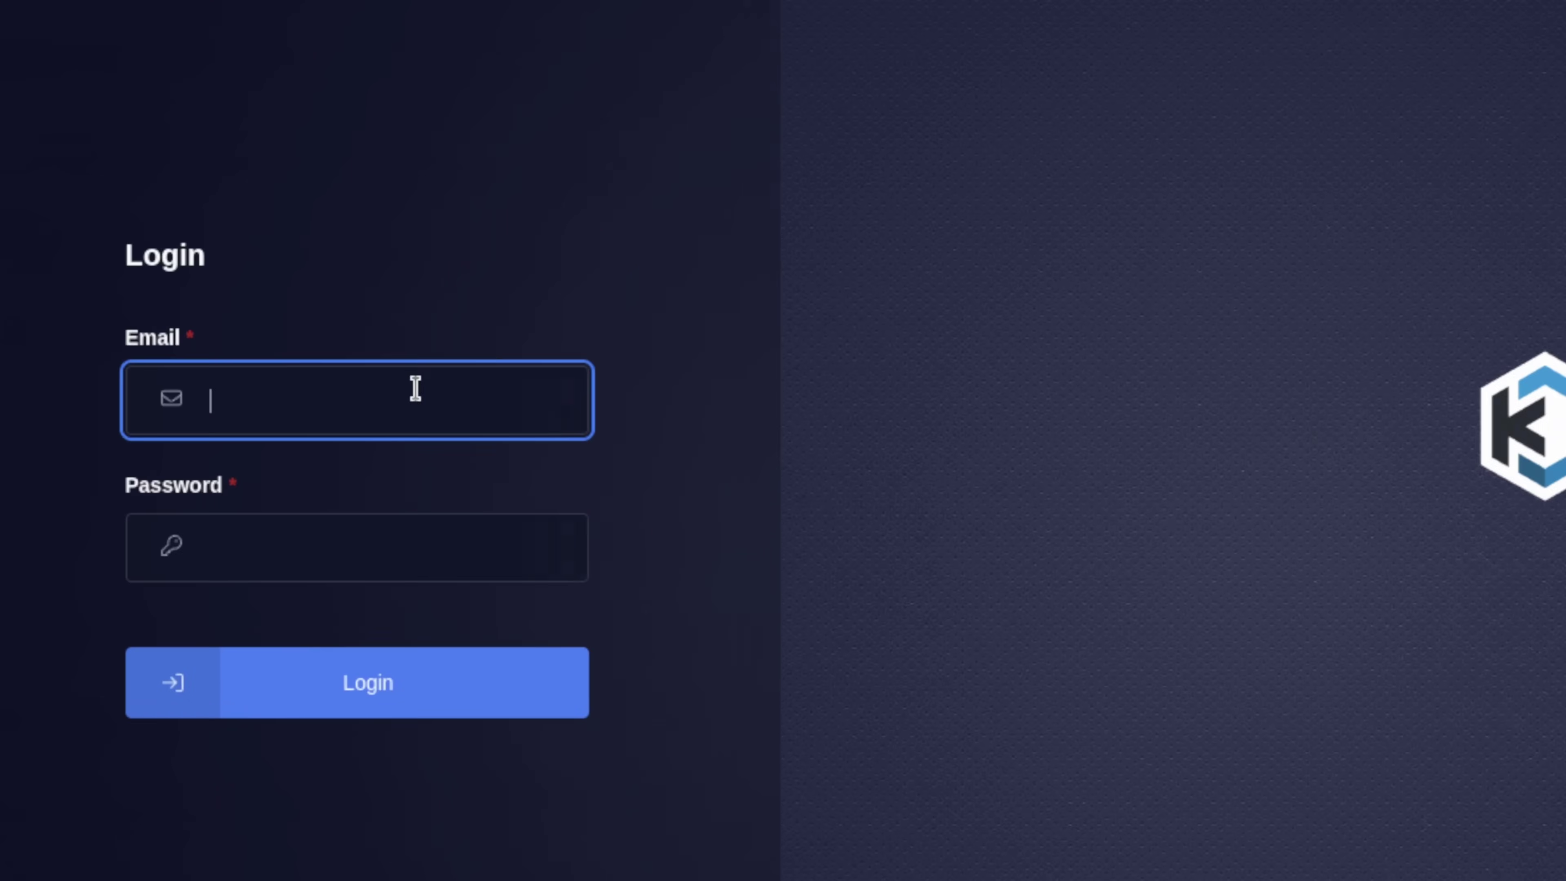
text(admin@kasm.local)
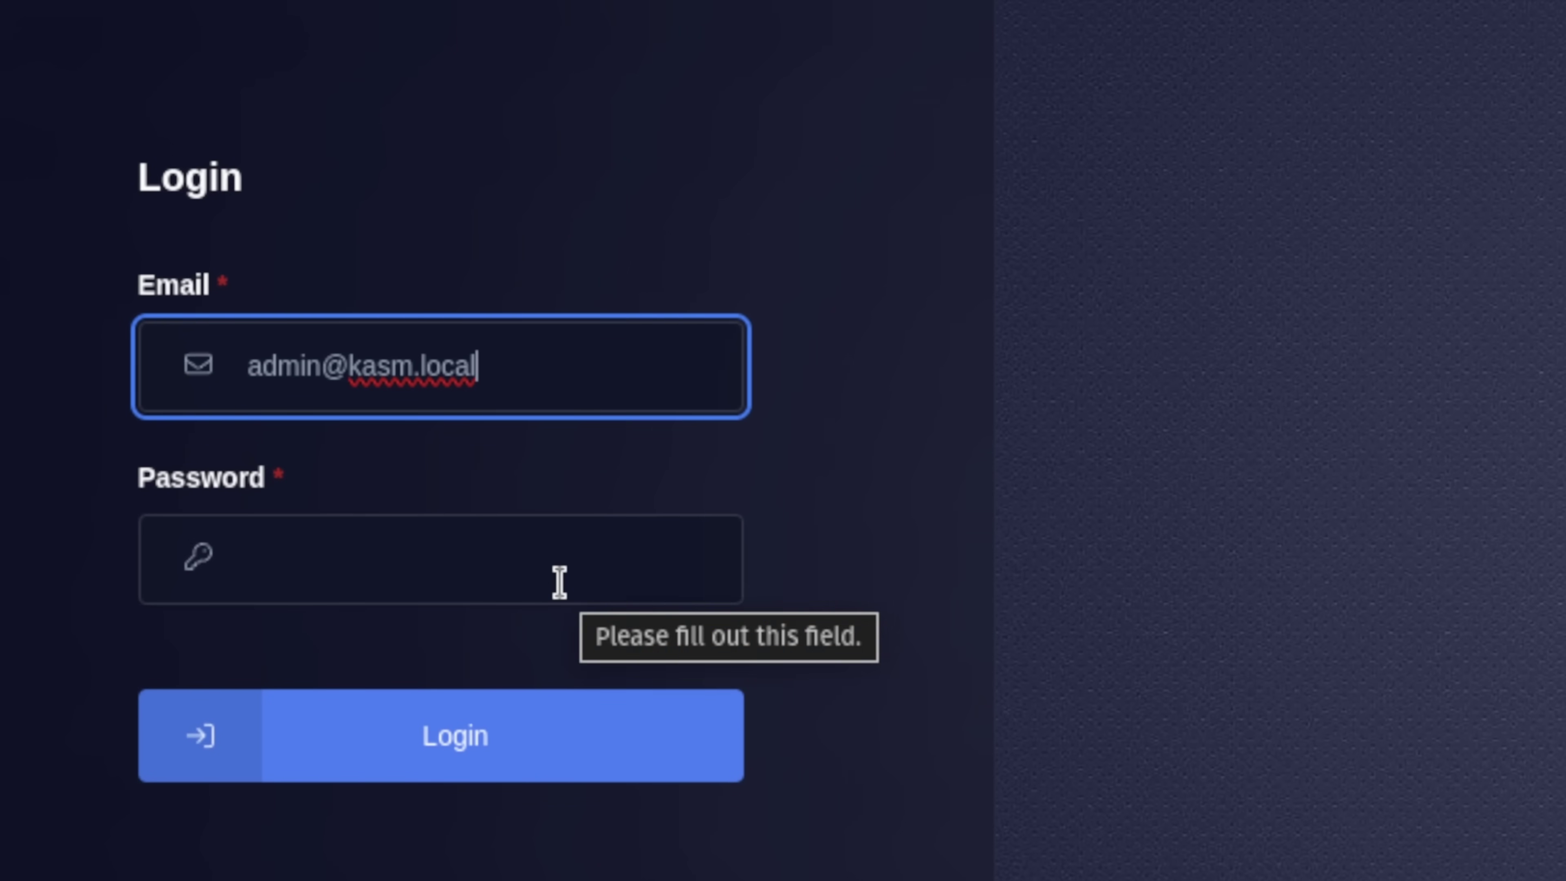
click(560, 582)
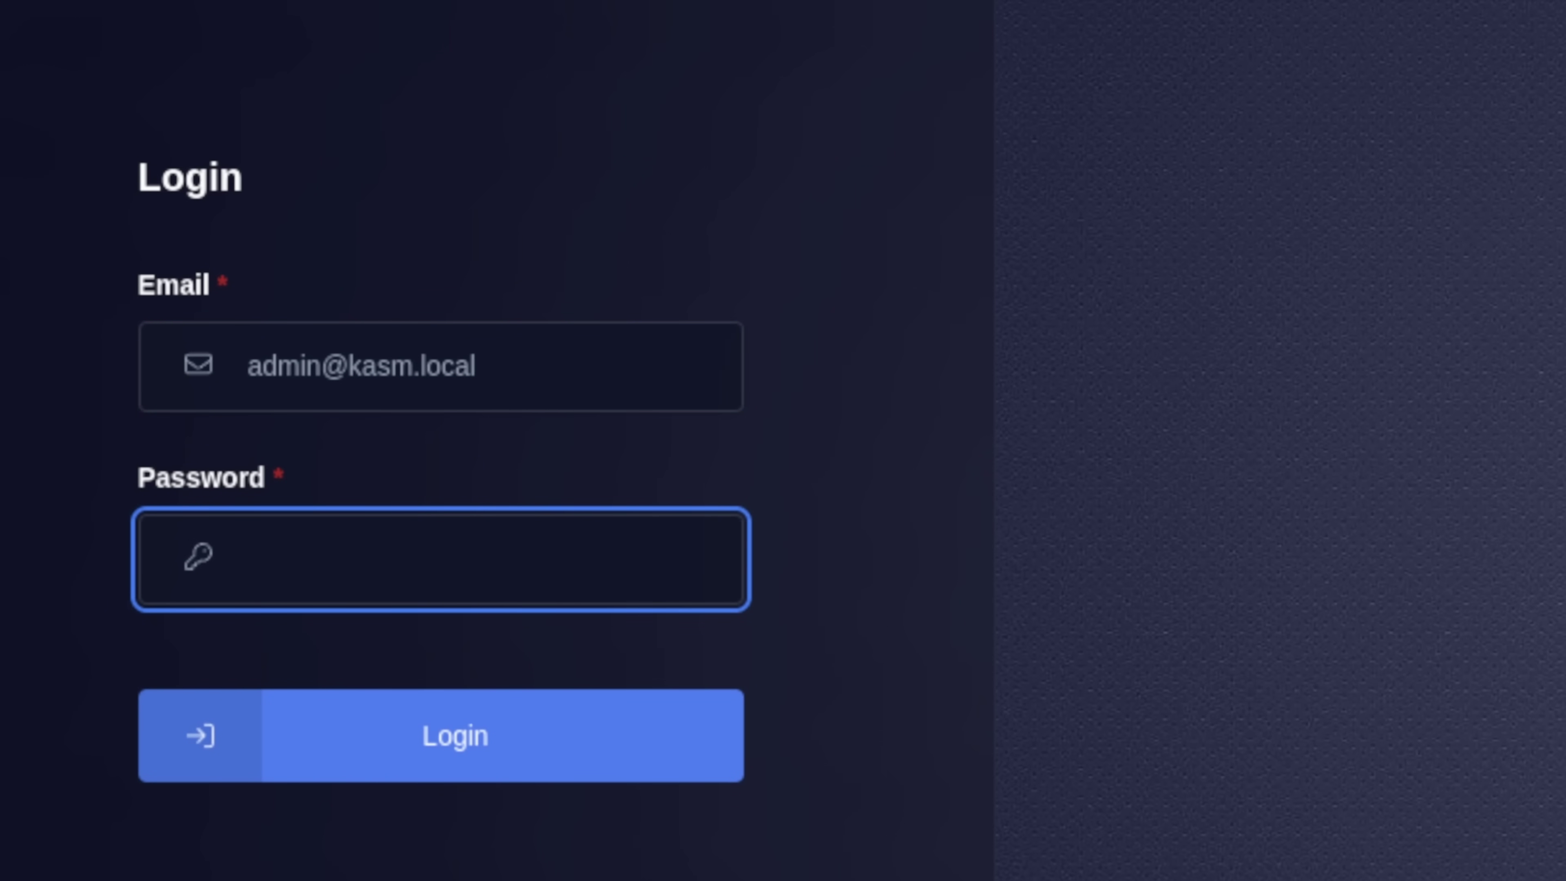
key(ctrl+v)
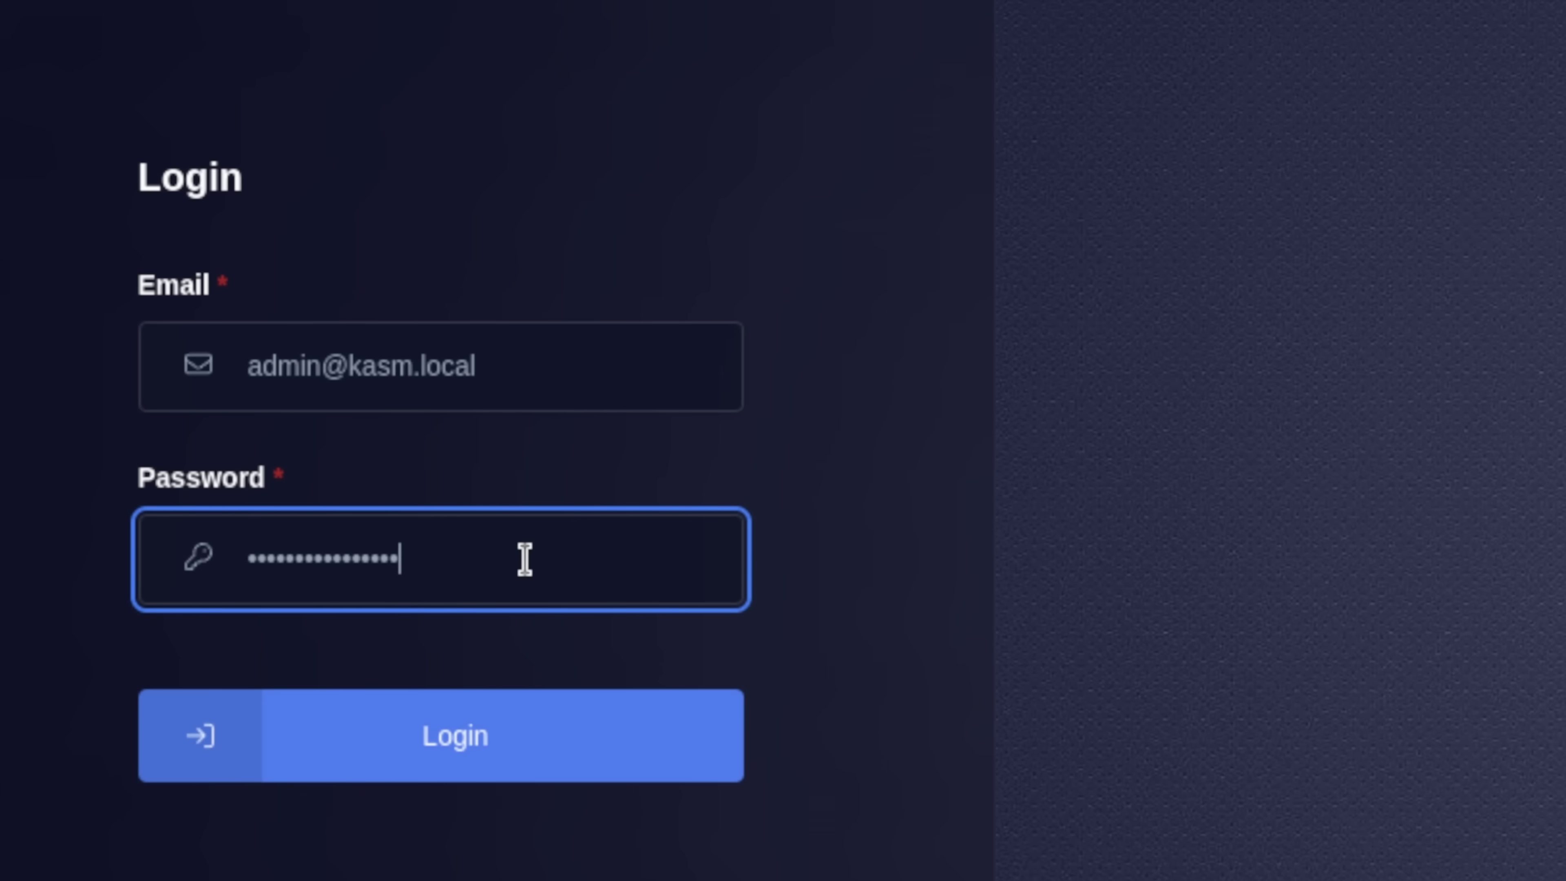
click(535, 744)
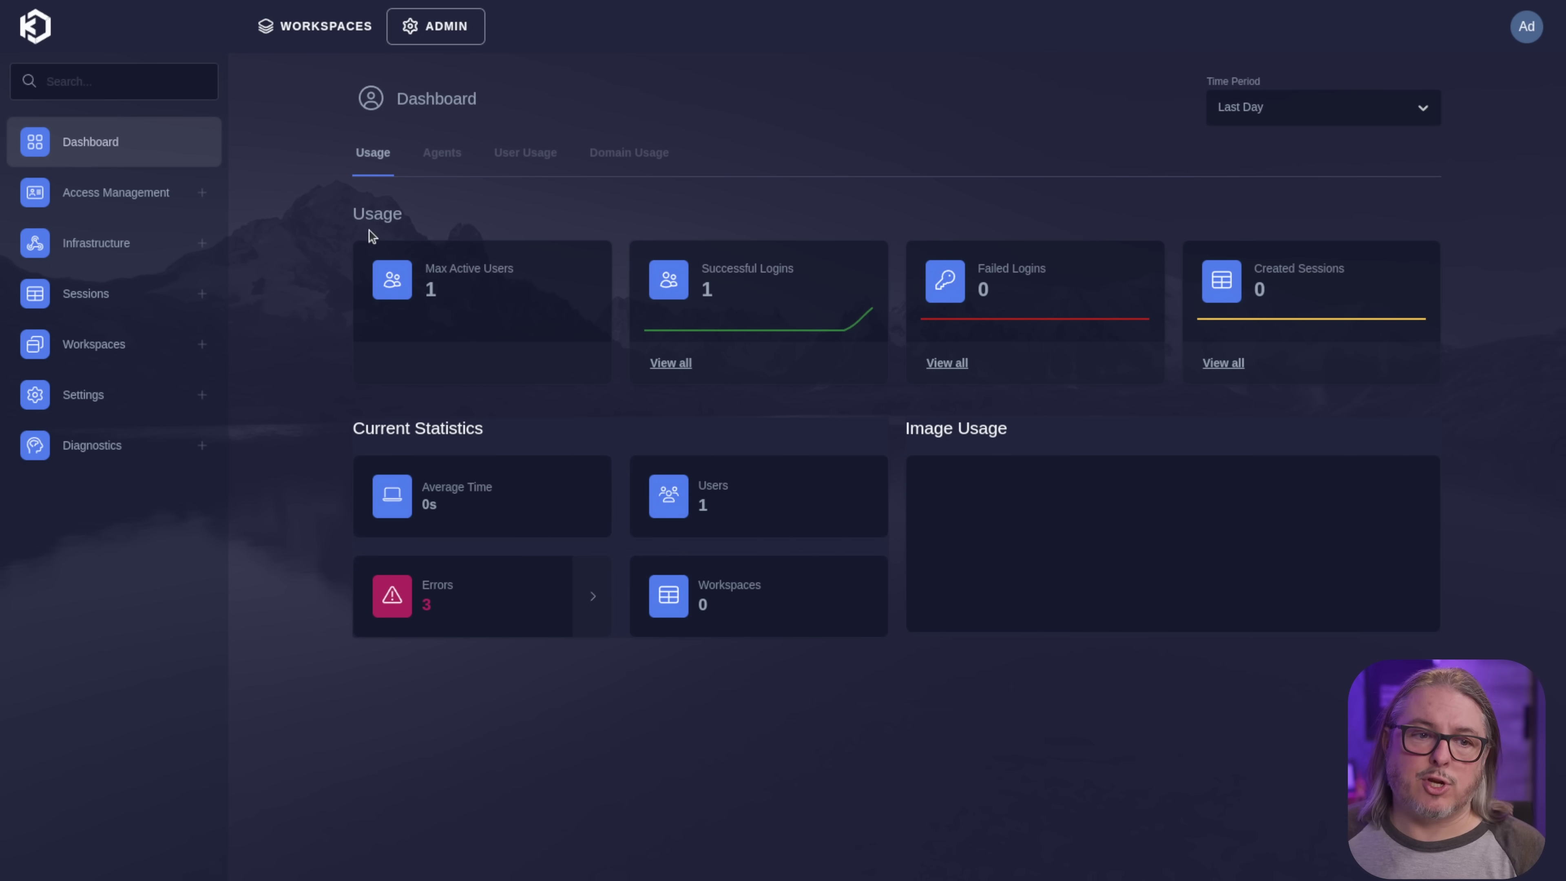
- Review the Access Management user list, then switch to the Workspaces dashboard
click(156, 196)
click(137, 235)
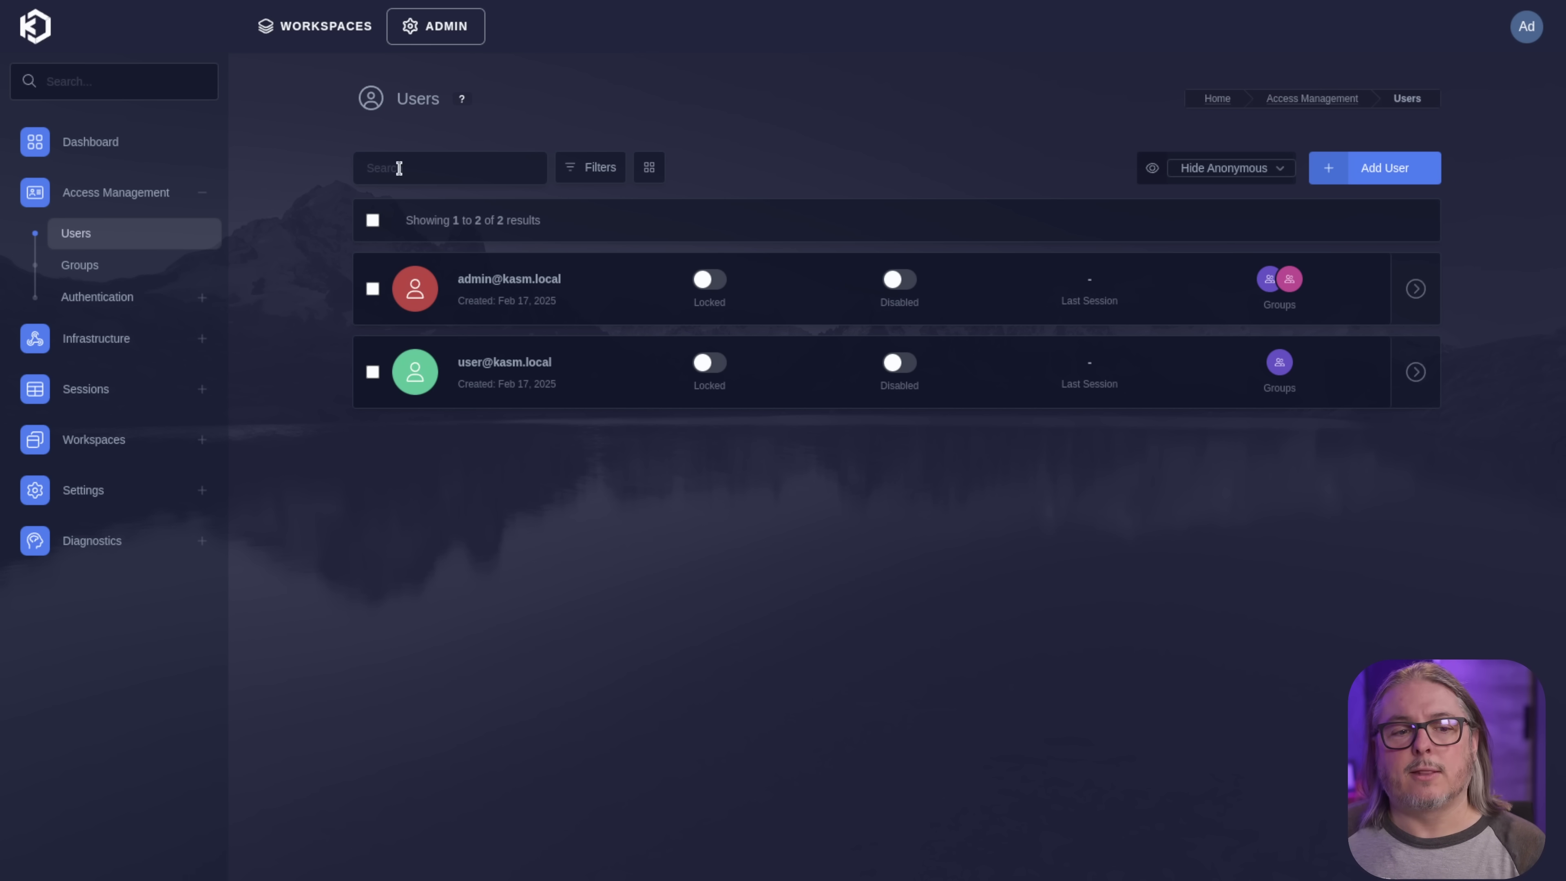
click(309, 35)
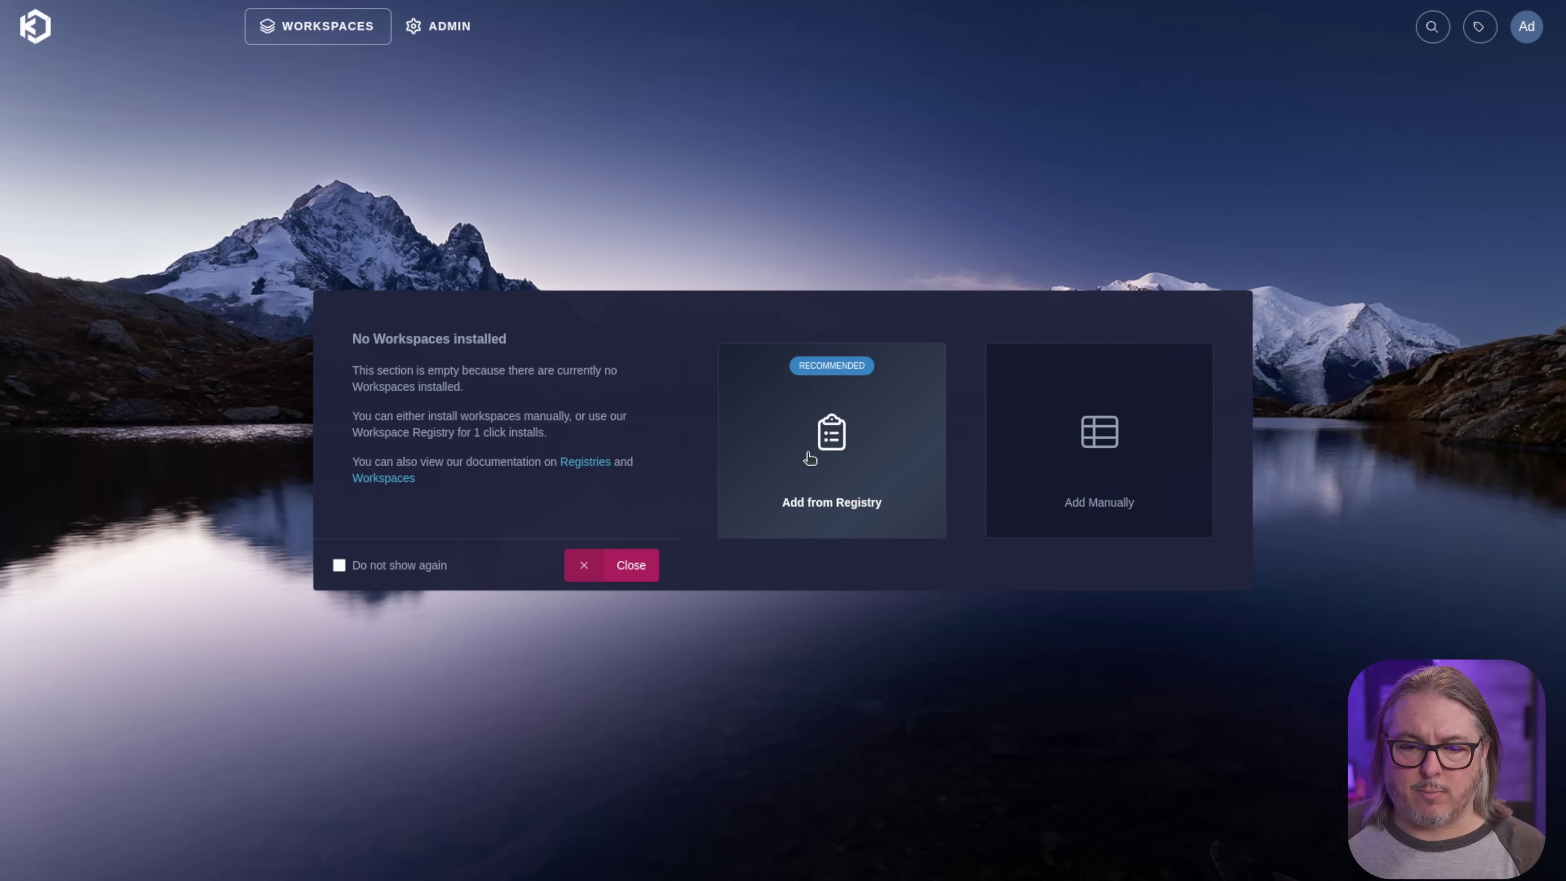
- Suppress the empty-workspaces prompt, install Chrome from the registry, and confirm it on the dashboard
click(338, 565)
click(871, 438)
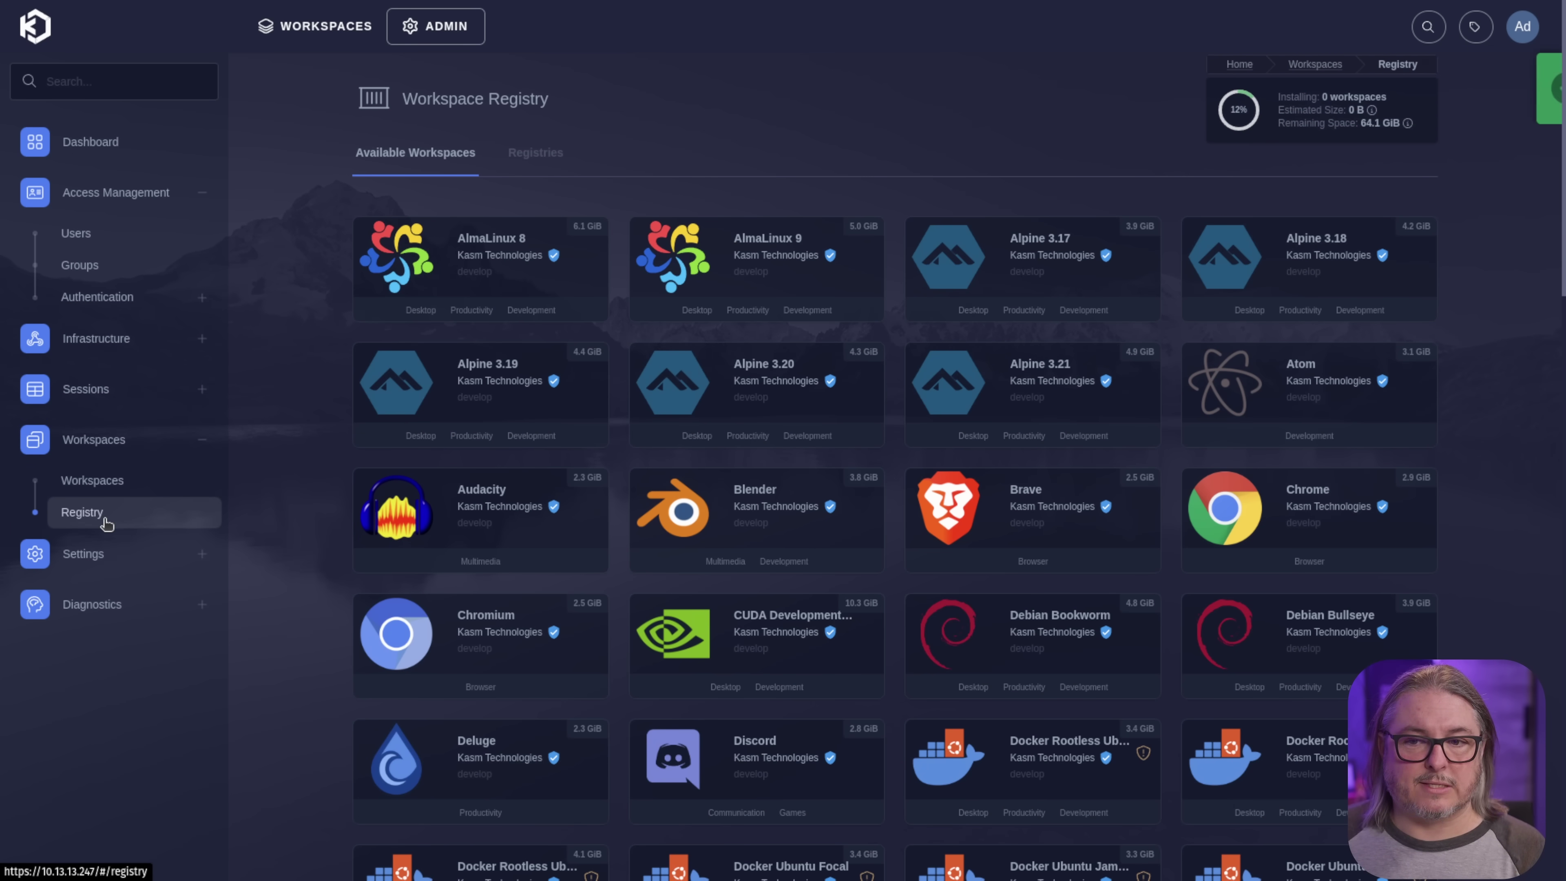
scroll(919, 416, down, 10)
scroll(919, 413, up, 10)
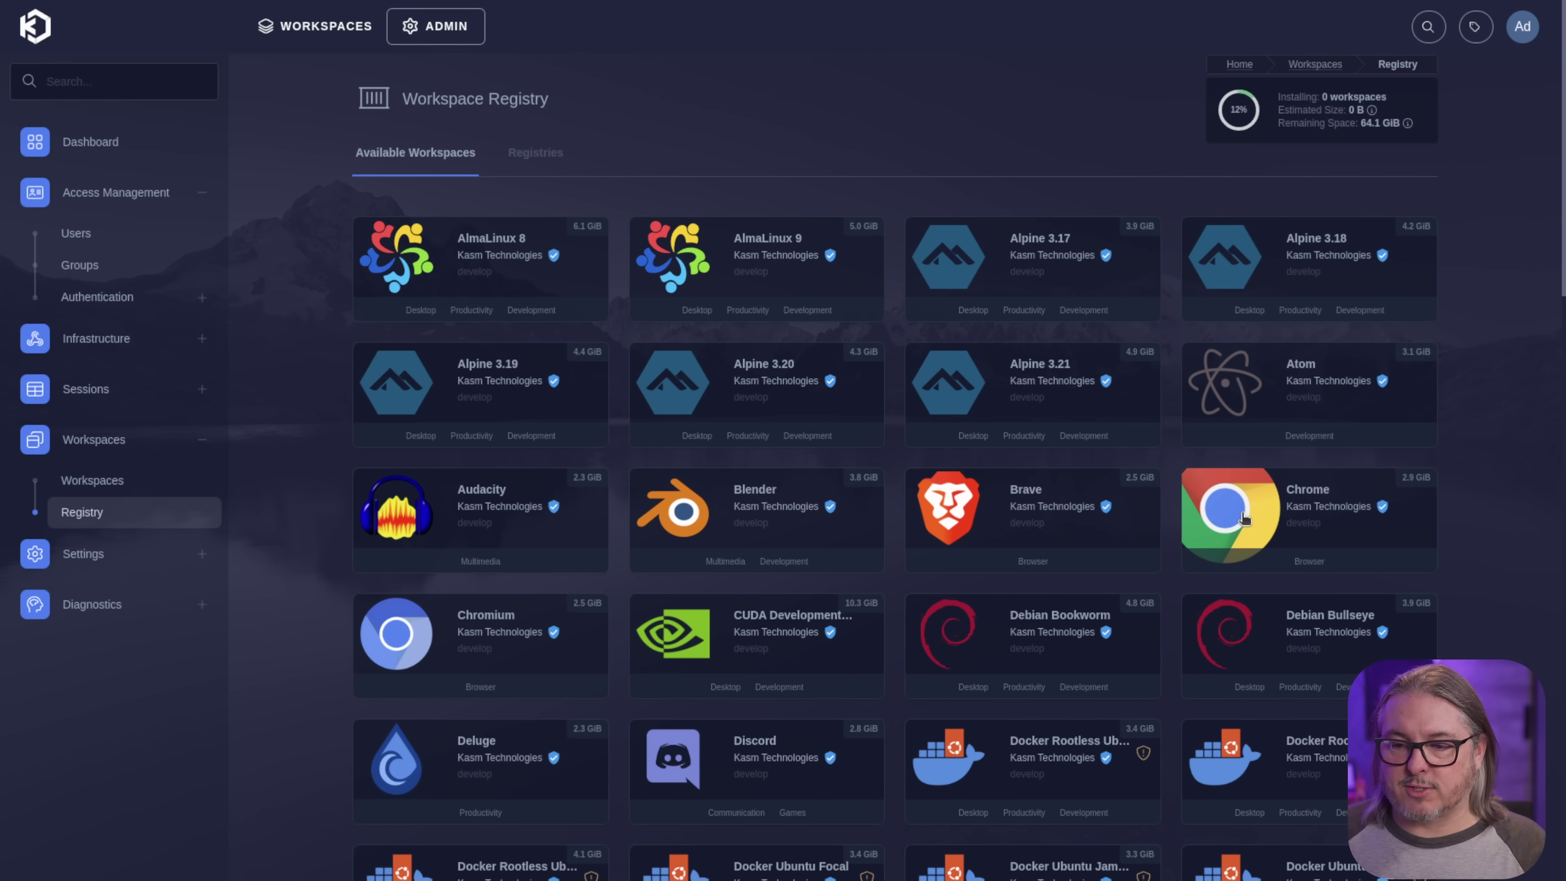
click(1244, 518)
click(1339, 547)
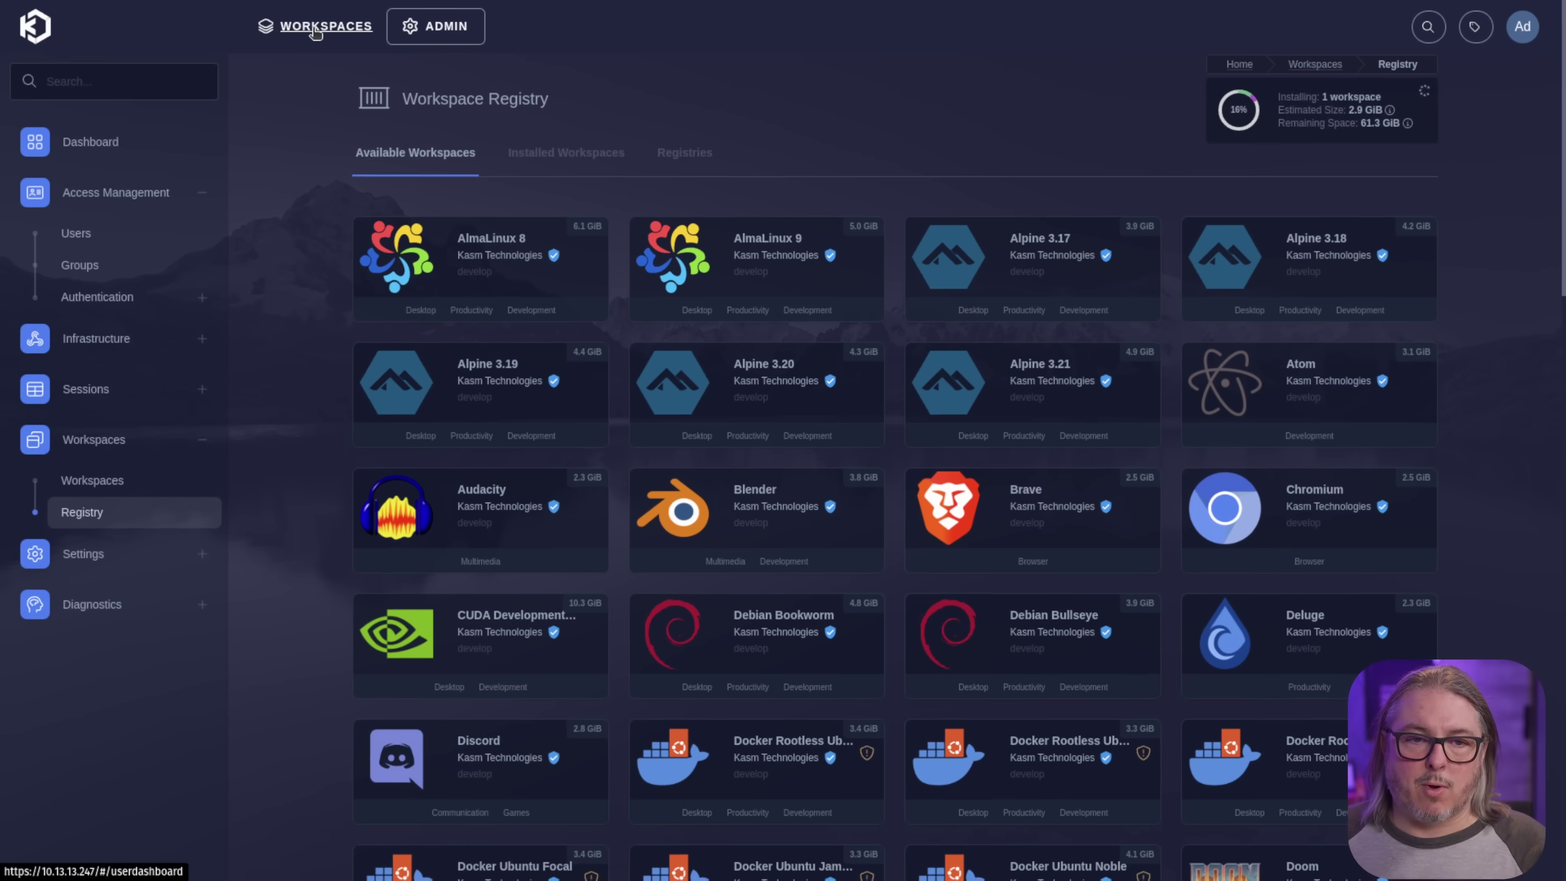
click(318, 26)
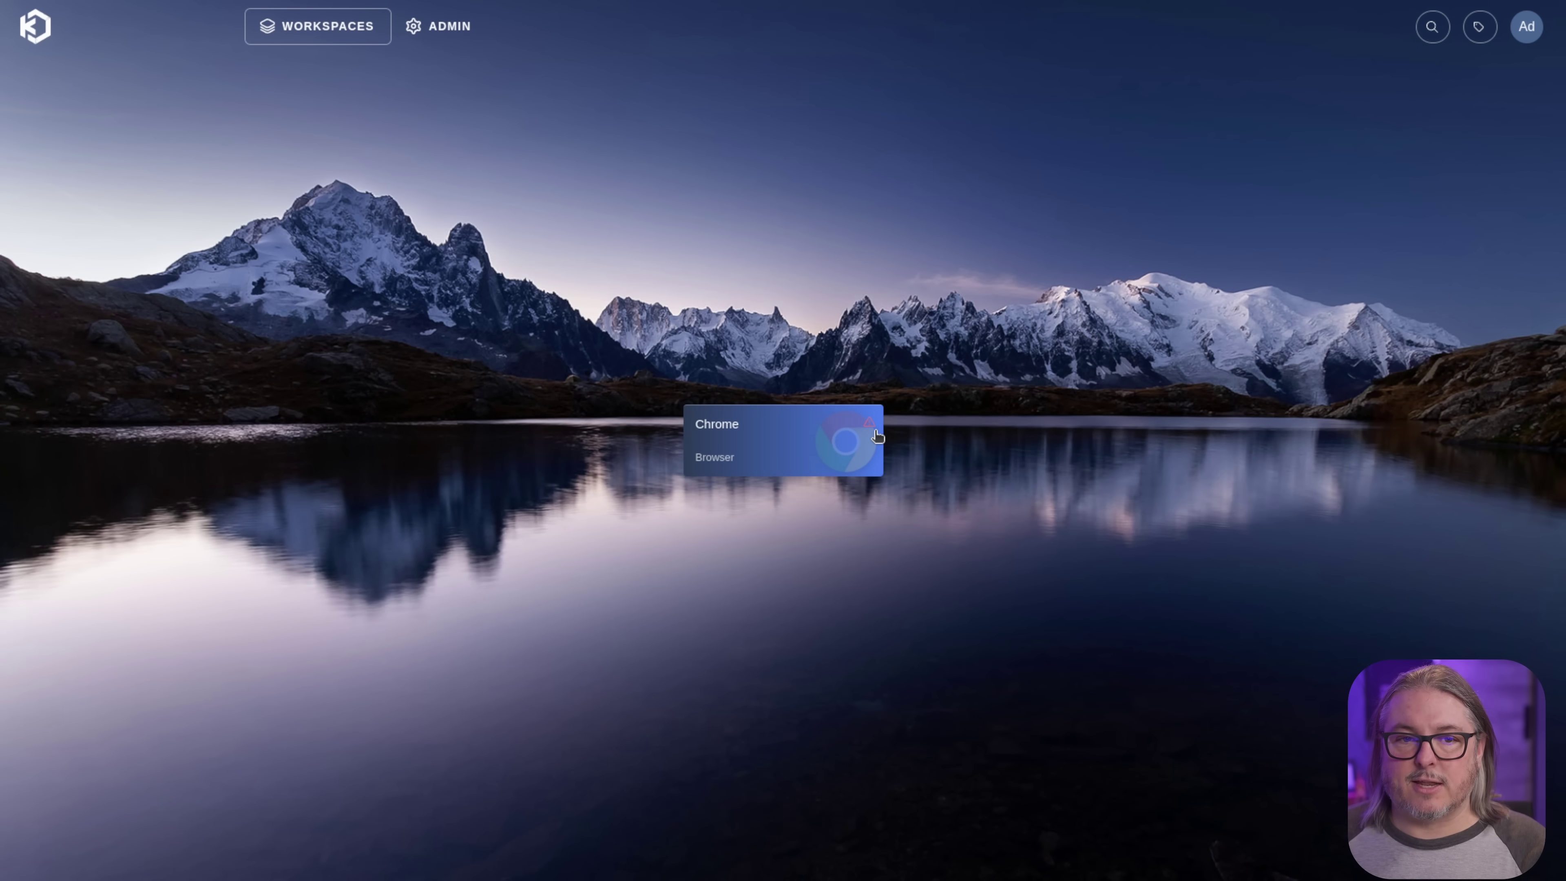
click(447, 31)
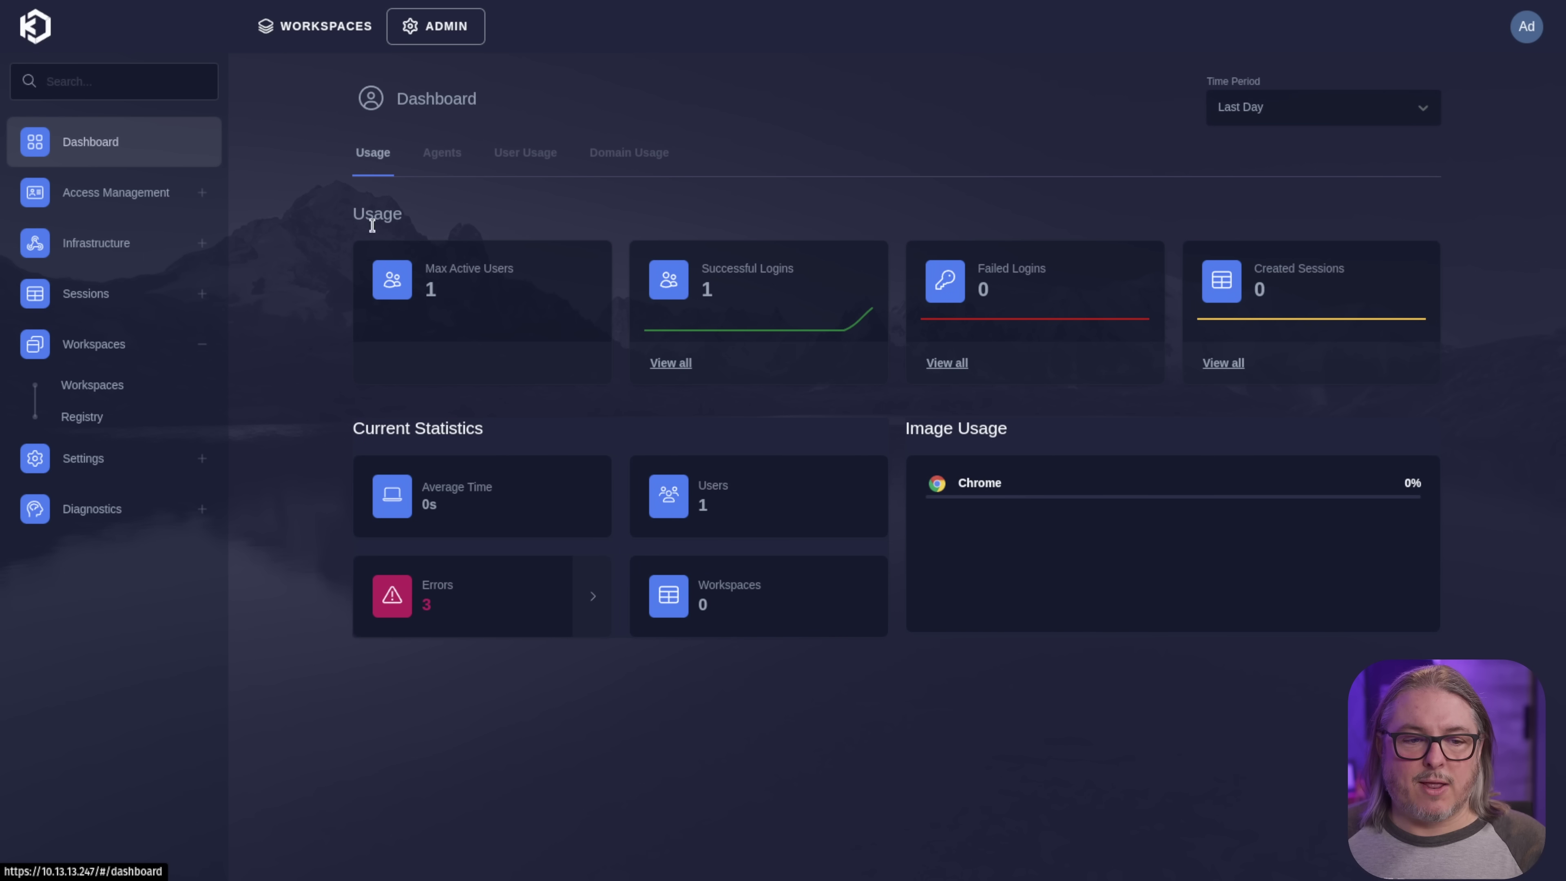
- Open Chrome's Update Workspace form, showing 2 cores, 2768 MB memory and kasmweb/chrome:develop
click(131, 386)
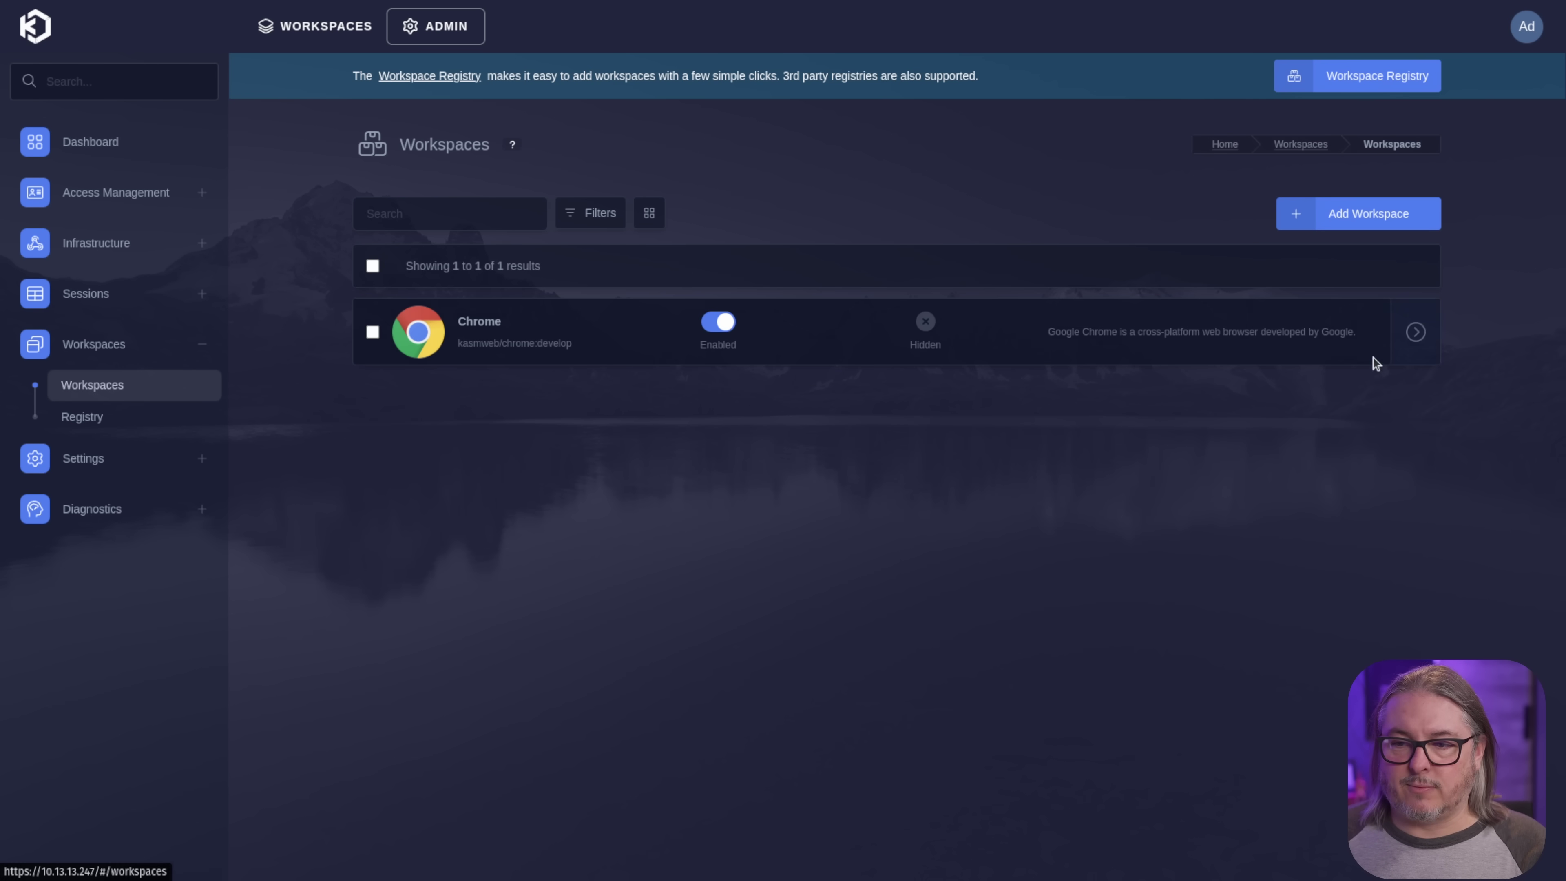
click(1415, 334)
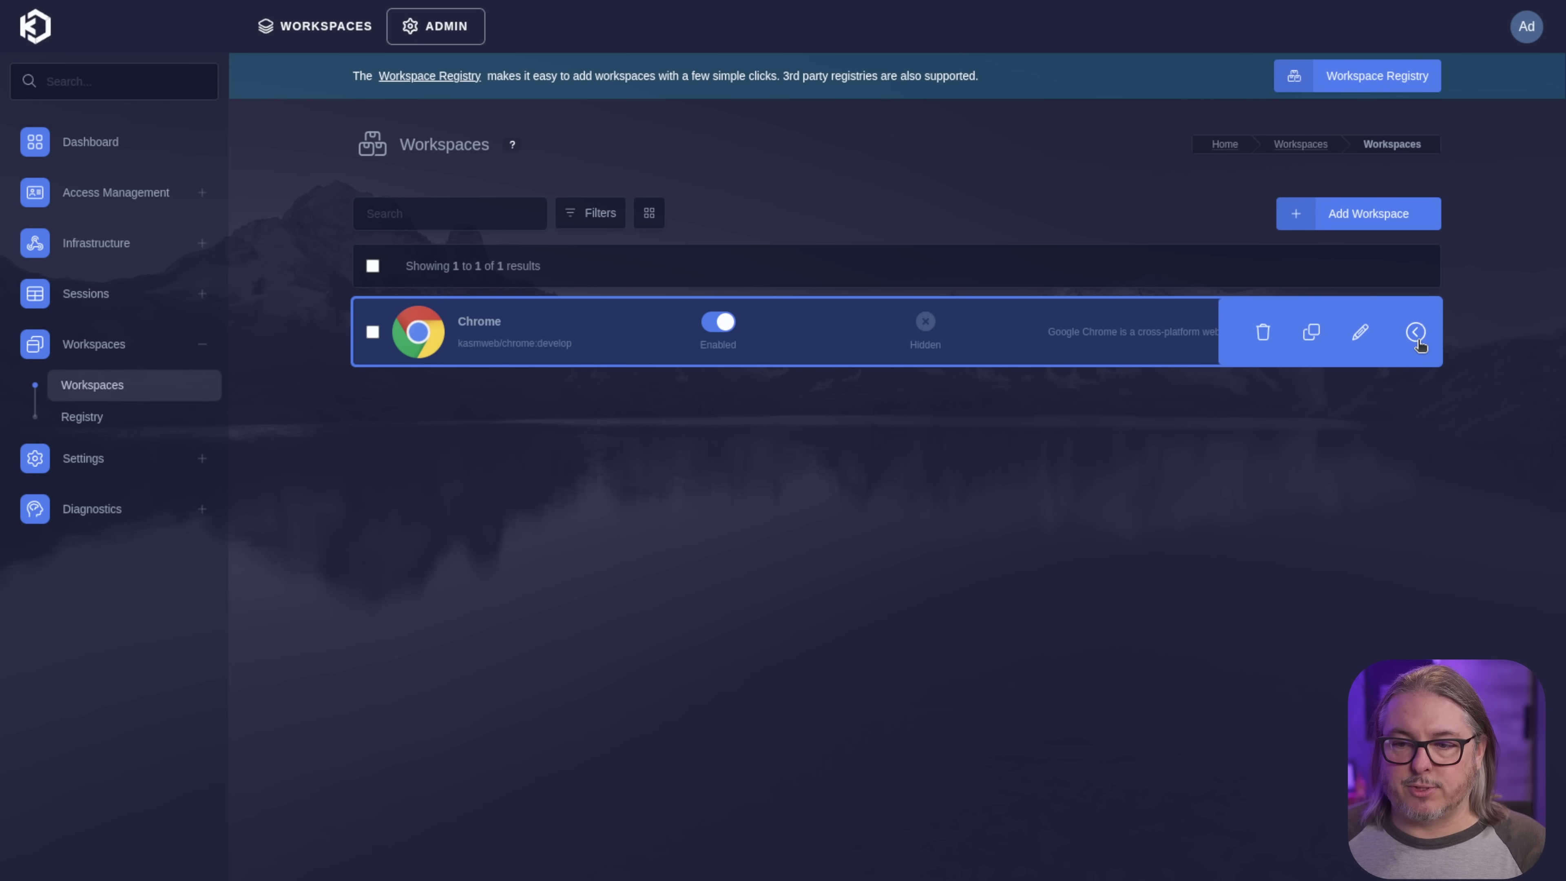
click(1361, 339)
scroll(860, 548, down, 10)
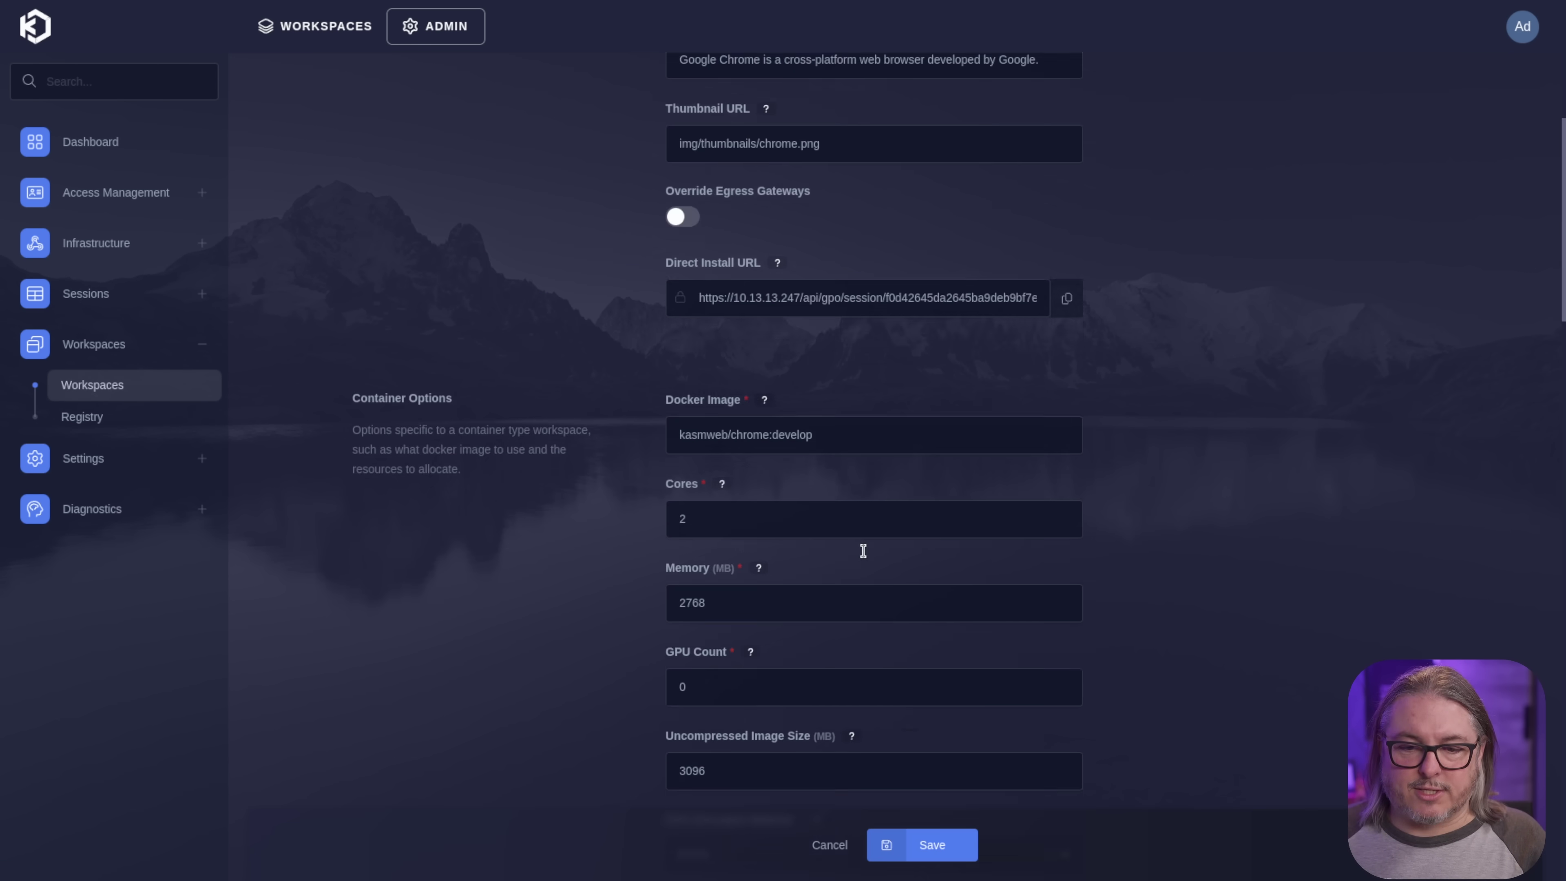
scroll(863, 549, down, 2)
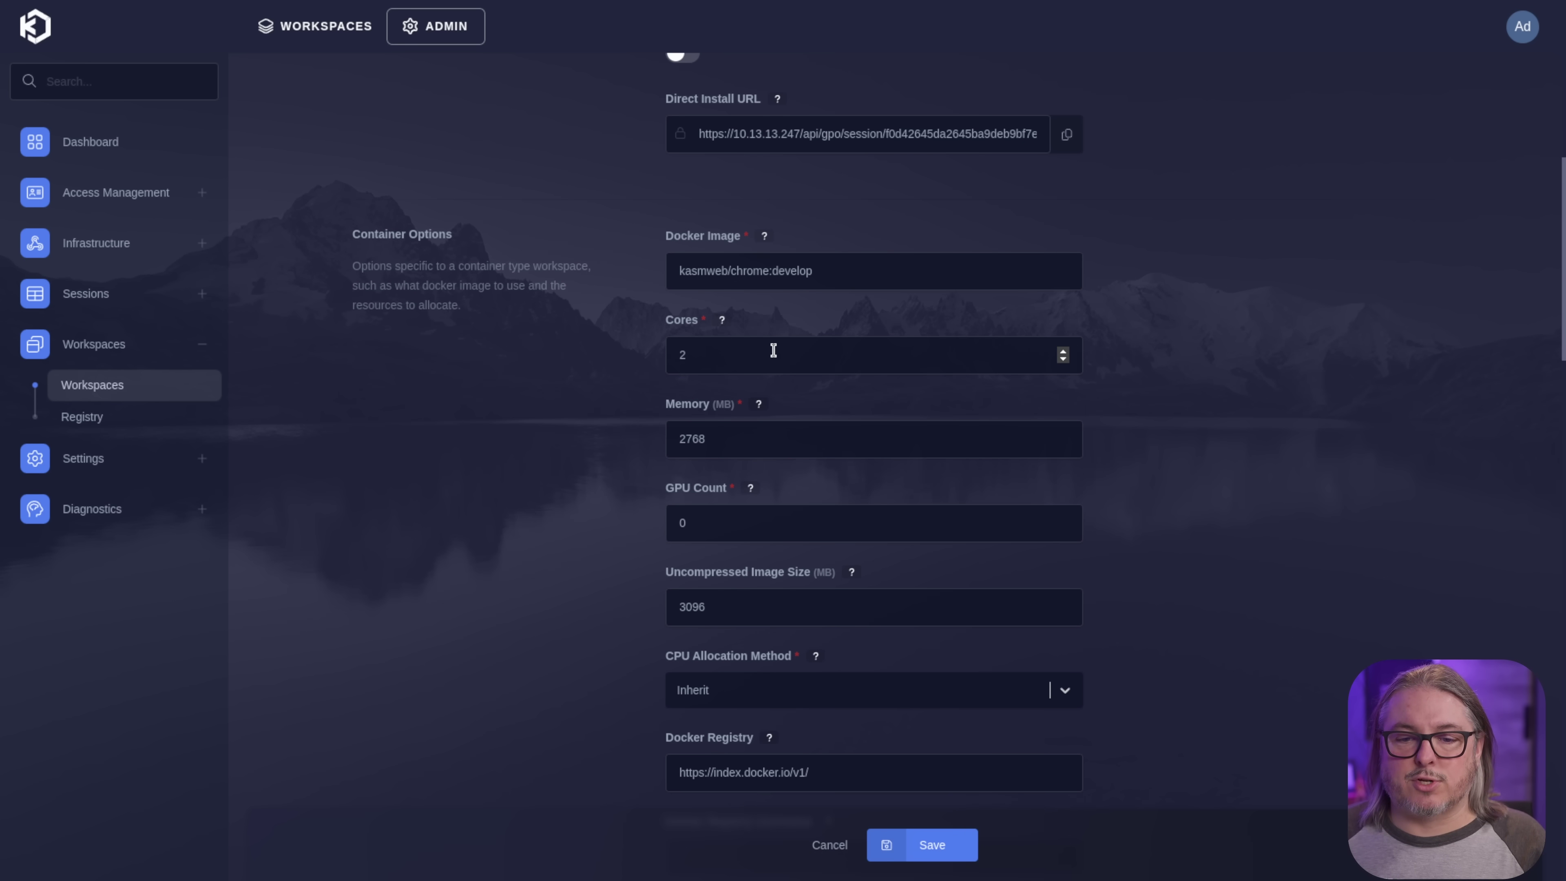
scroll(773, 350, down, 8)
scroll(777, 358, down, 2)
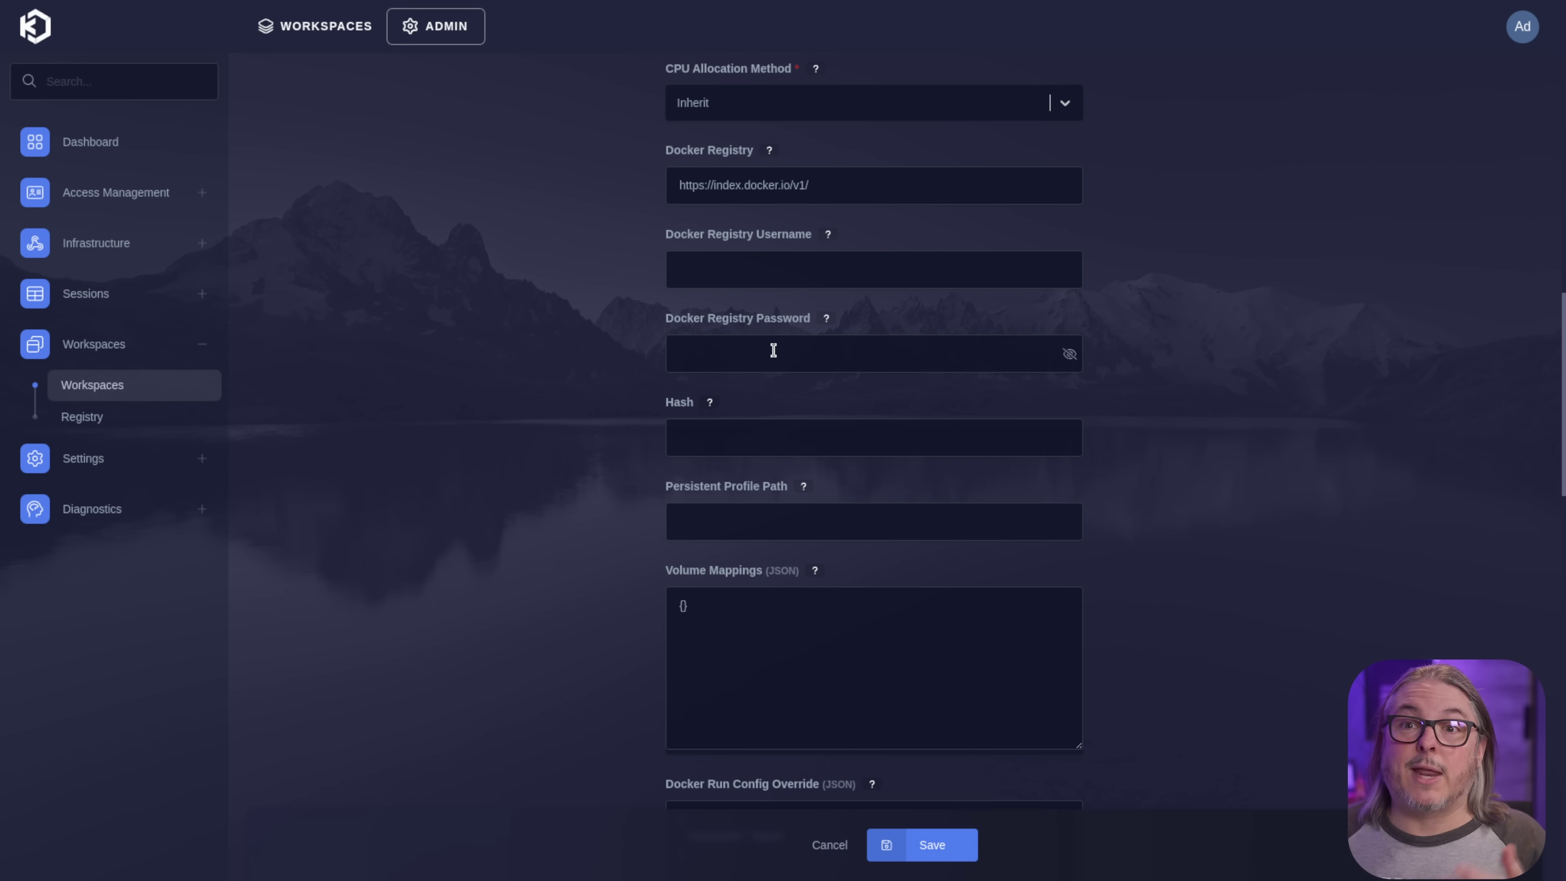
scroll(773, 350, up, 20)
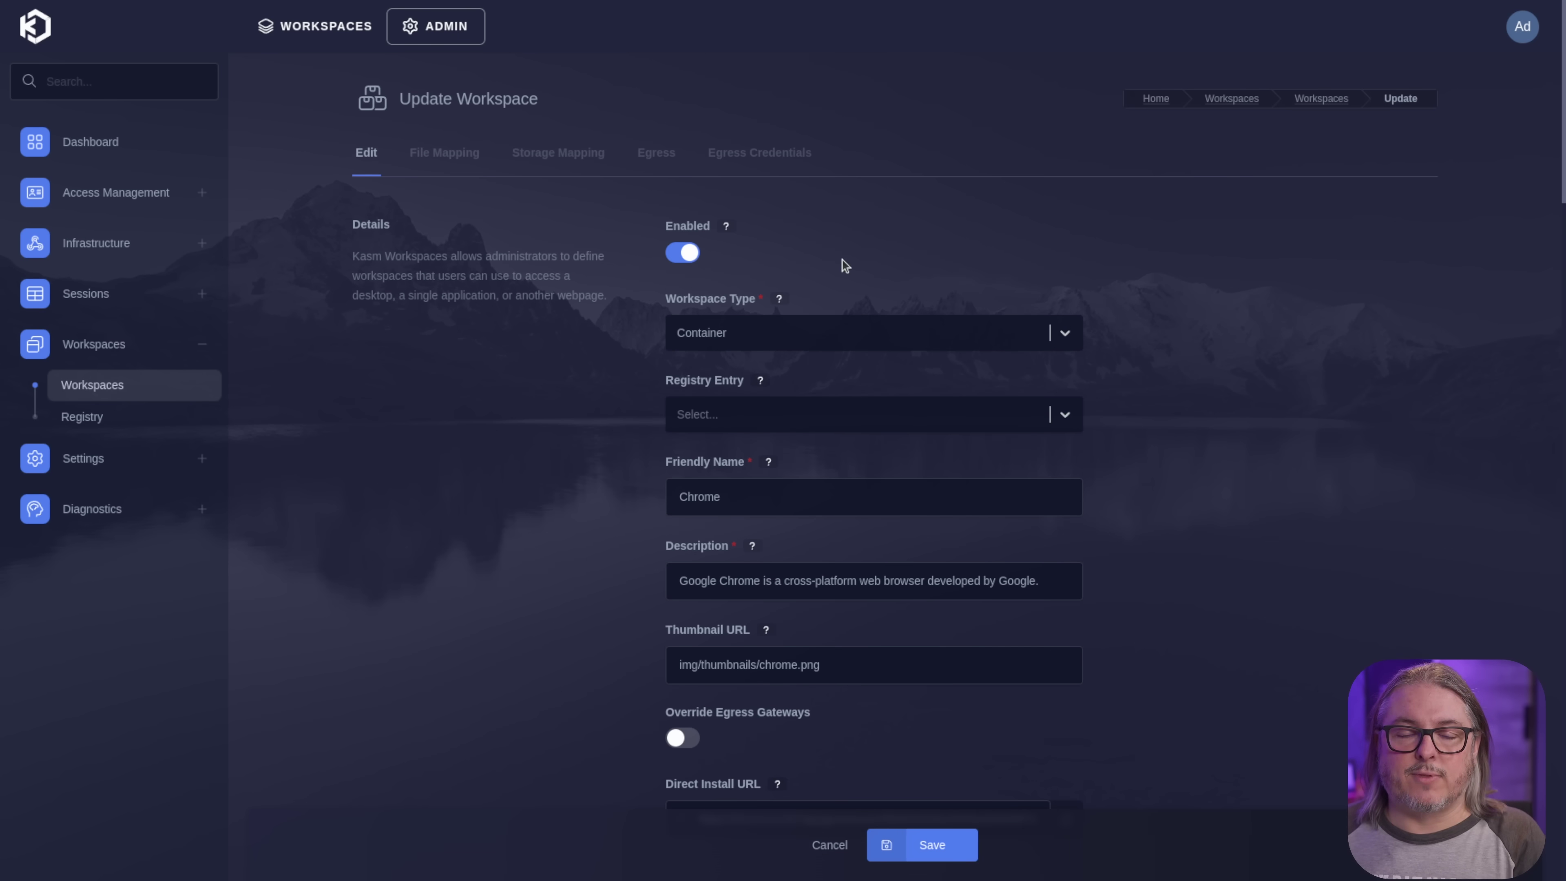
- Review Chrome's File Mapping, Storage Mapping, Egress and Egress Credentials tabs, then return to Edit
click(460, 172)
click(518, 161)
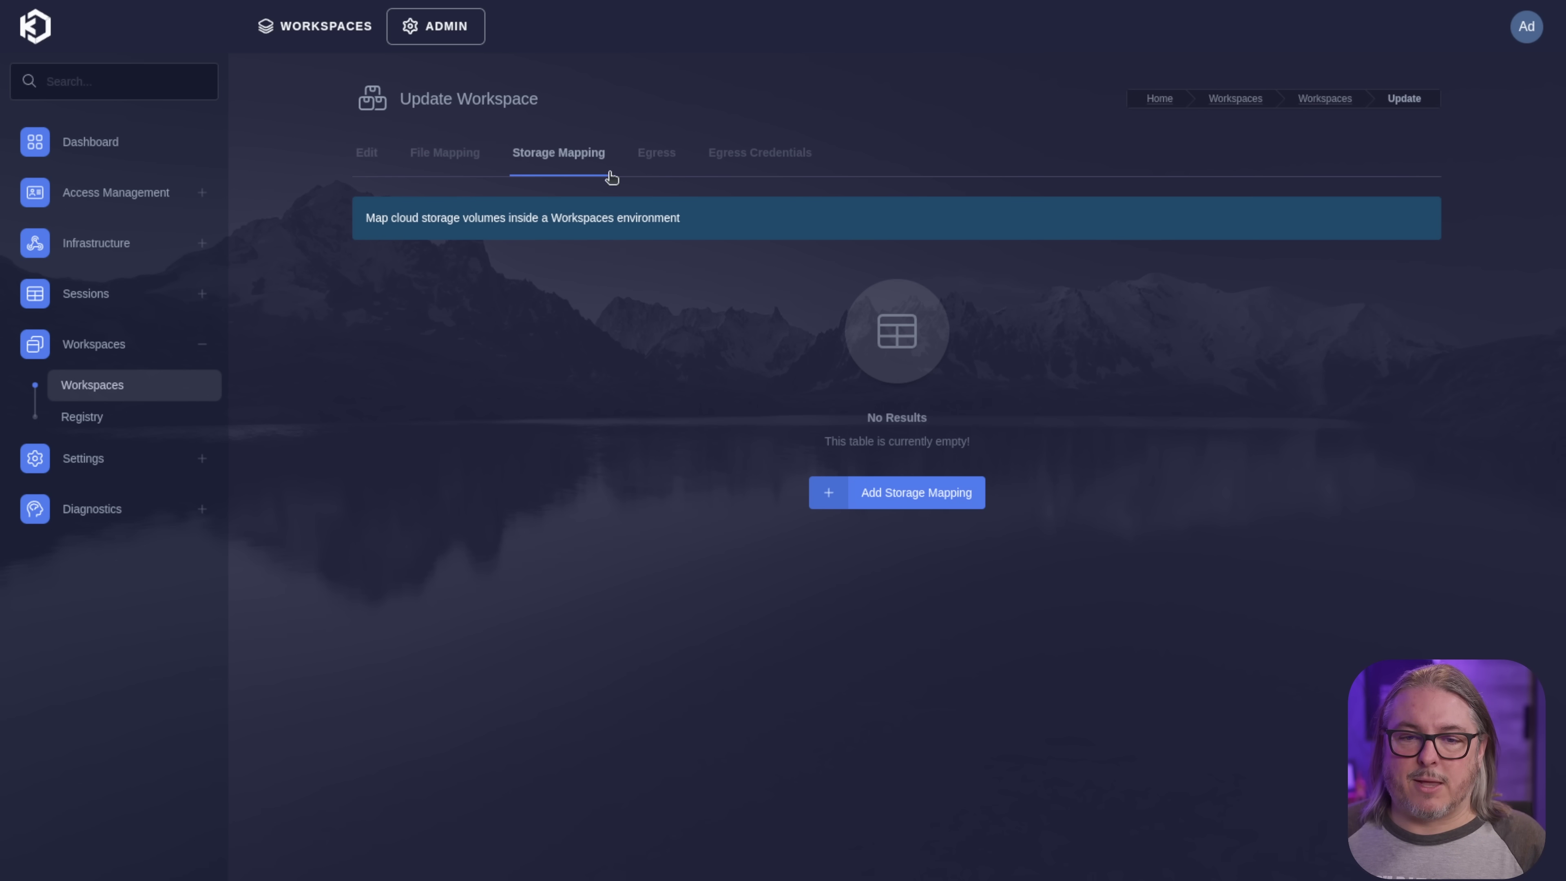
click(639, 171)
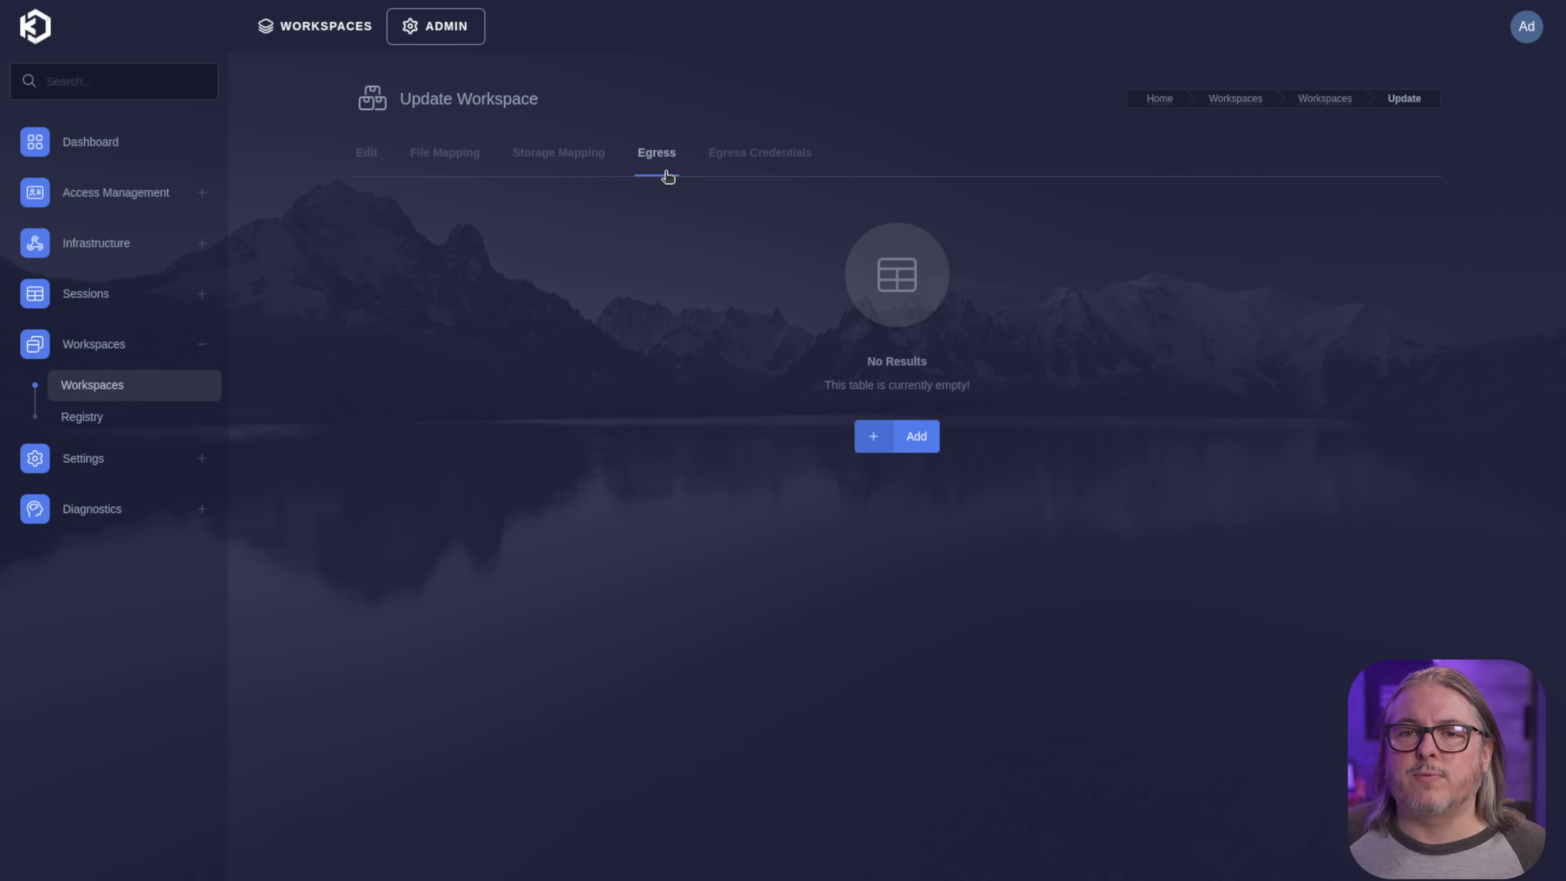
click(757, 170)
click(374, 161)
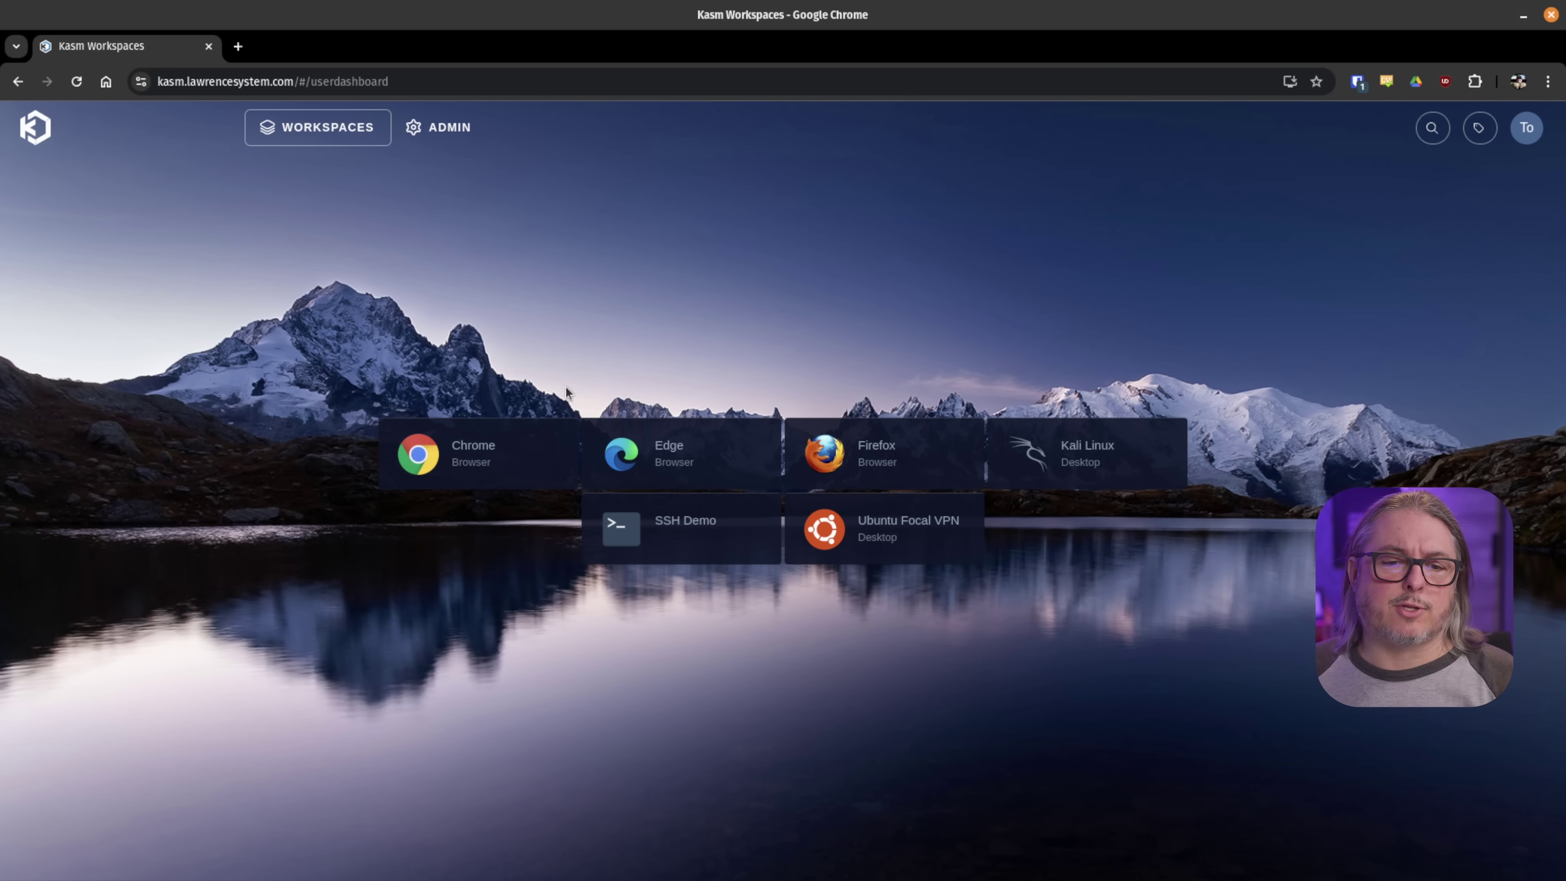
click(483, 470)
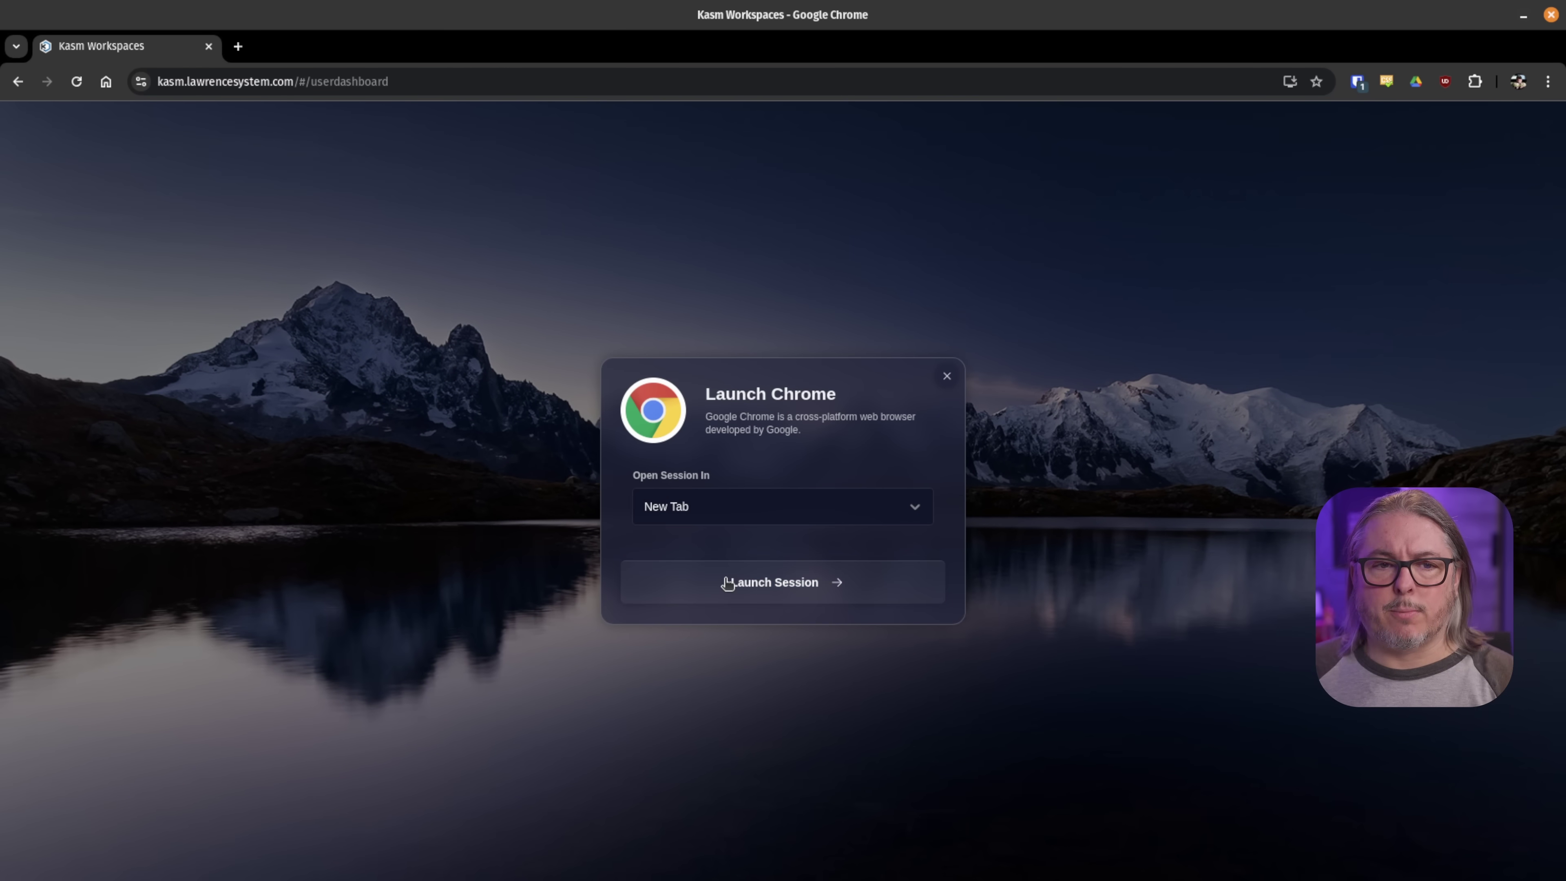
click(728, 584)
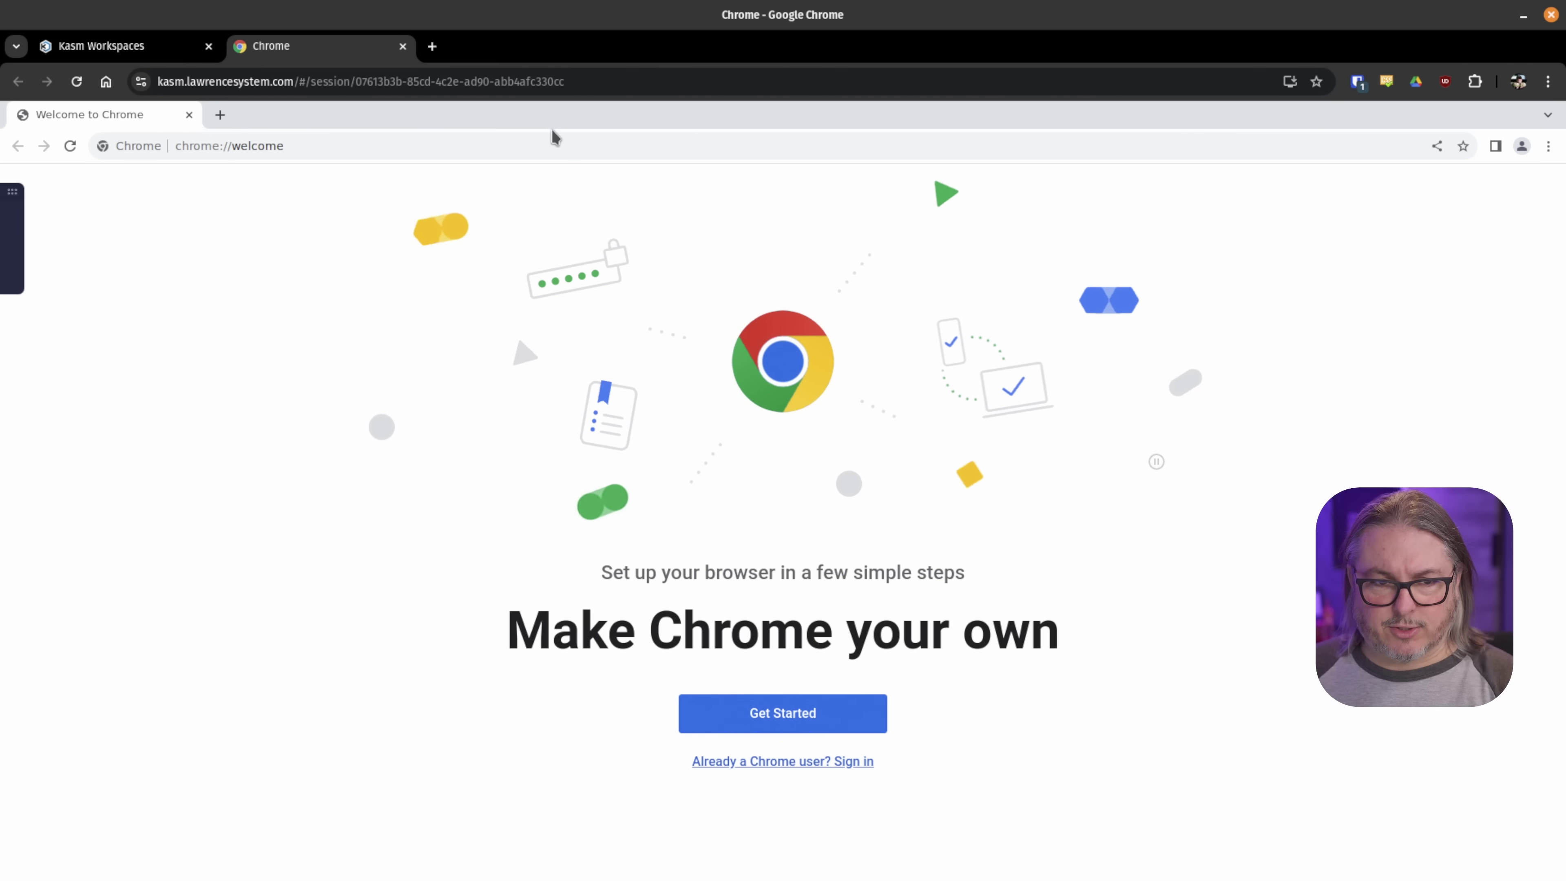
click(560, 148)
text(https://lawrencesystems.com/)
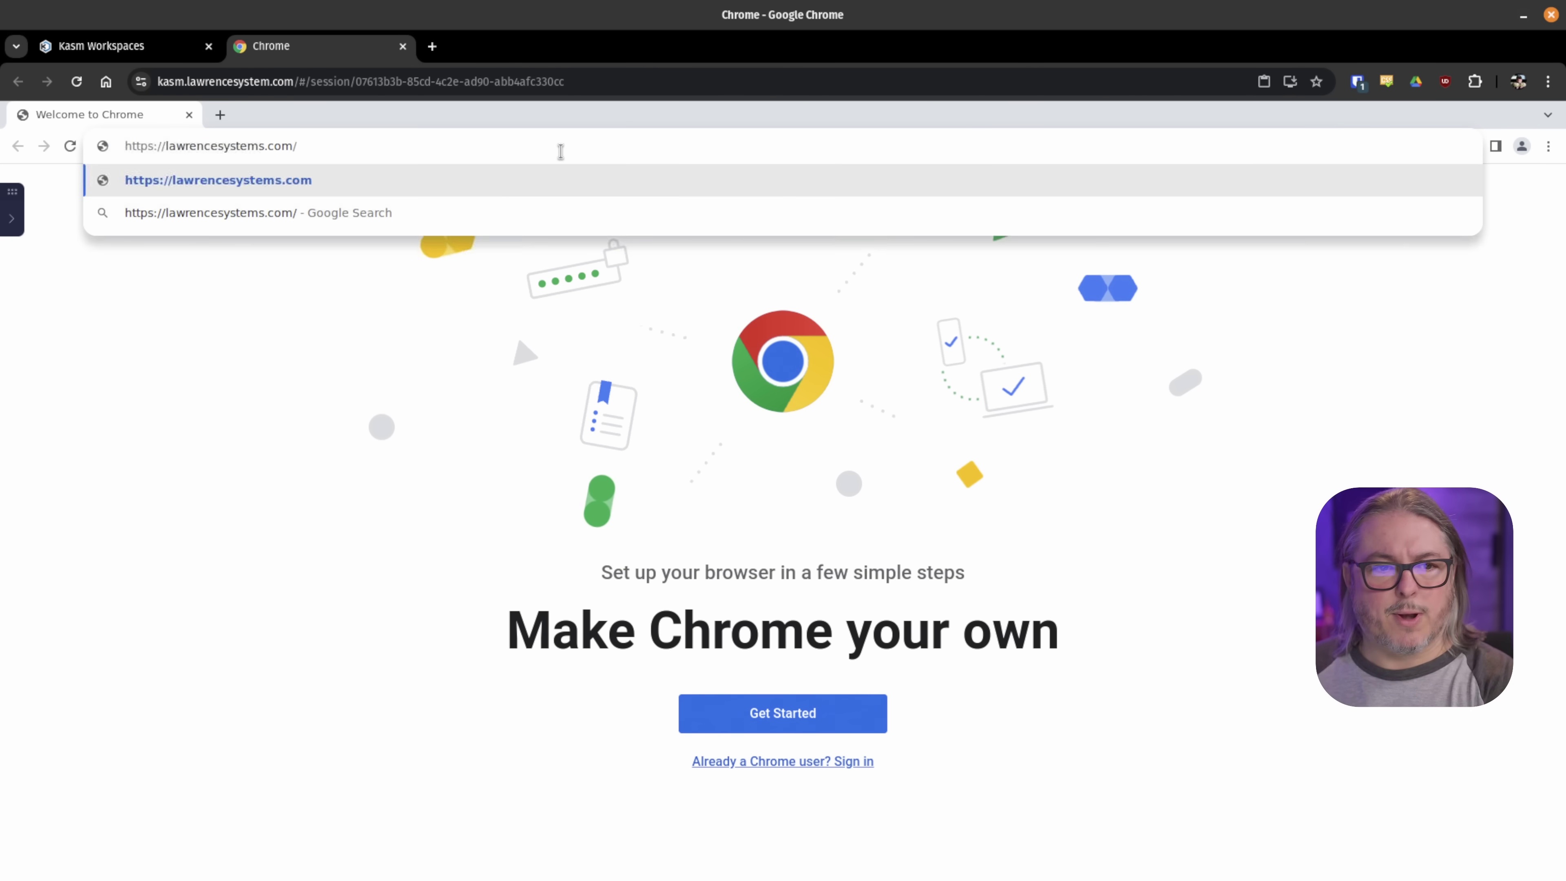
key(Return)
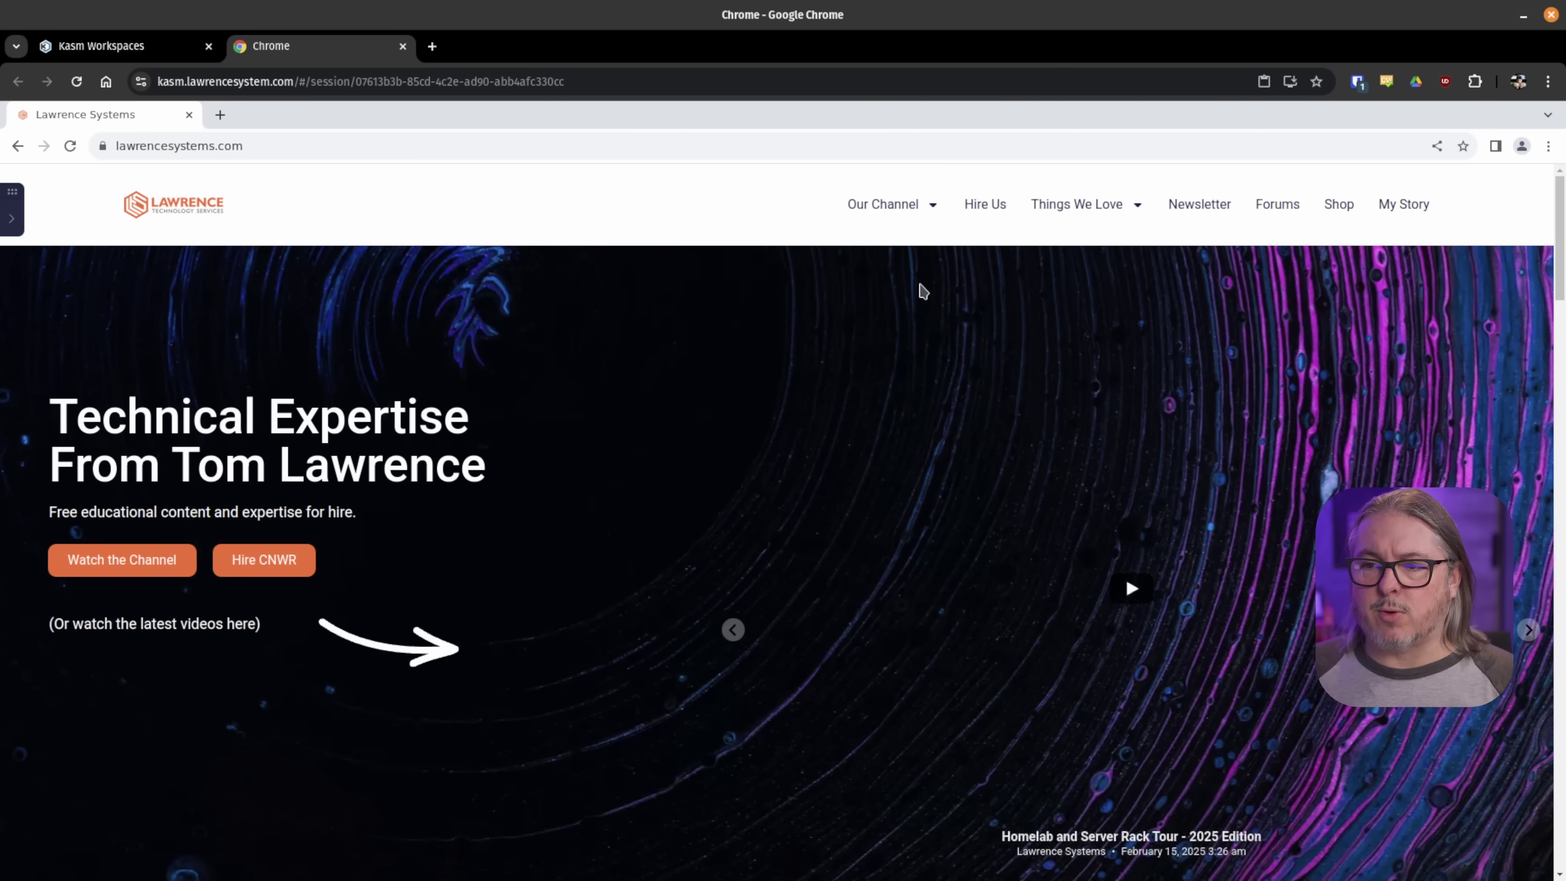
- Scroll the Lawrence Systems page and check, then dismiss, the remote browser's profile menu
scroll(1507, 181, down, 5)
click(1522, 146)
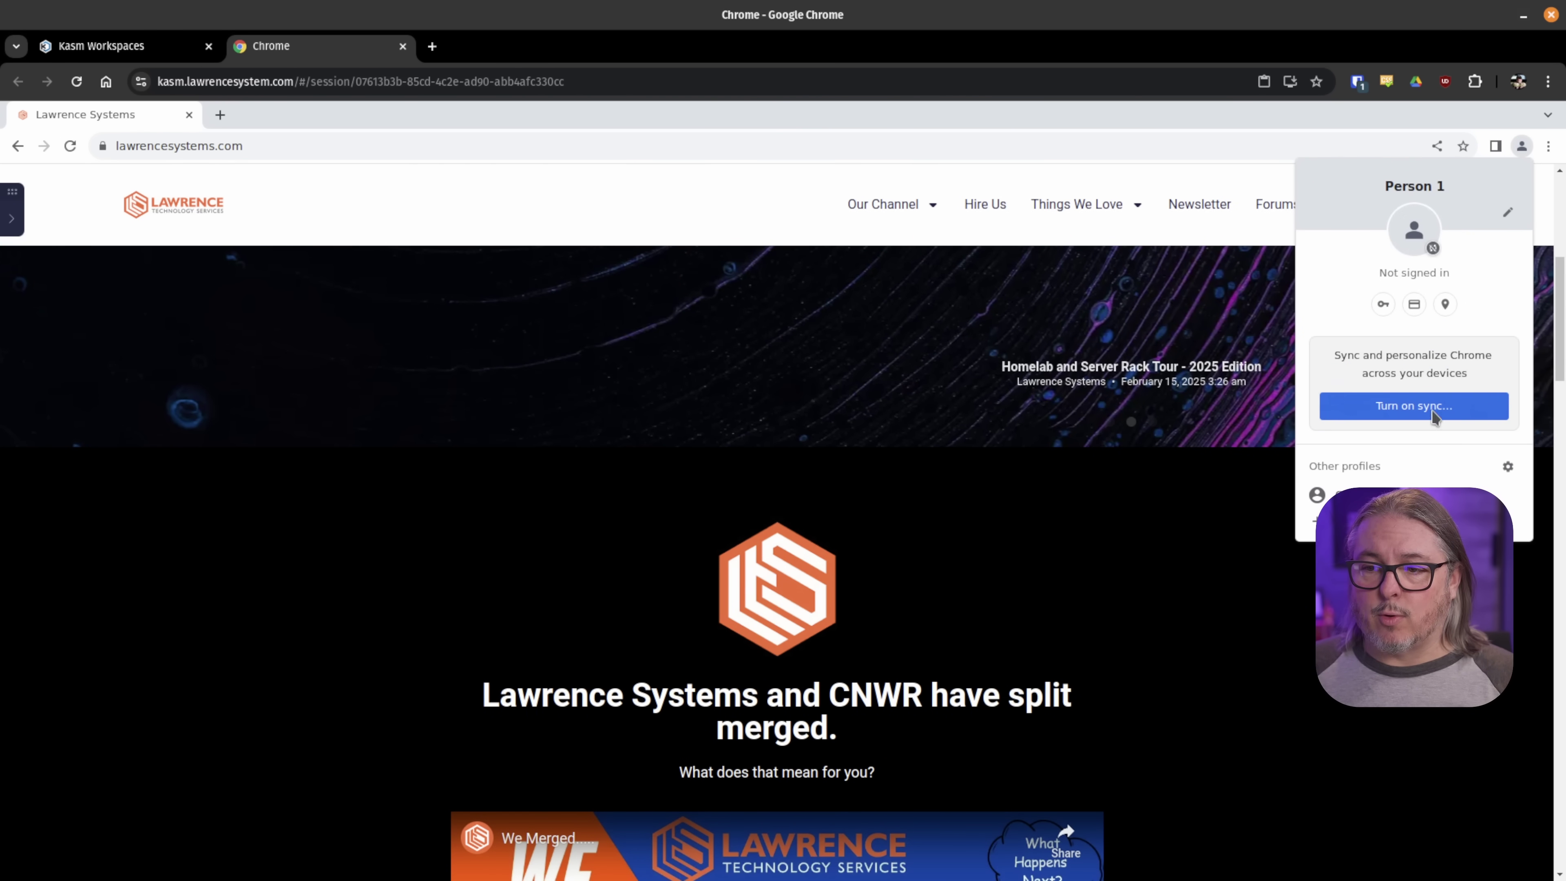
click(476, 223)
click(12, 221)
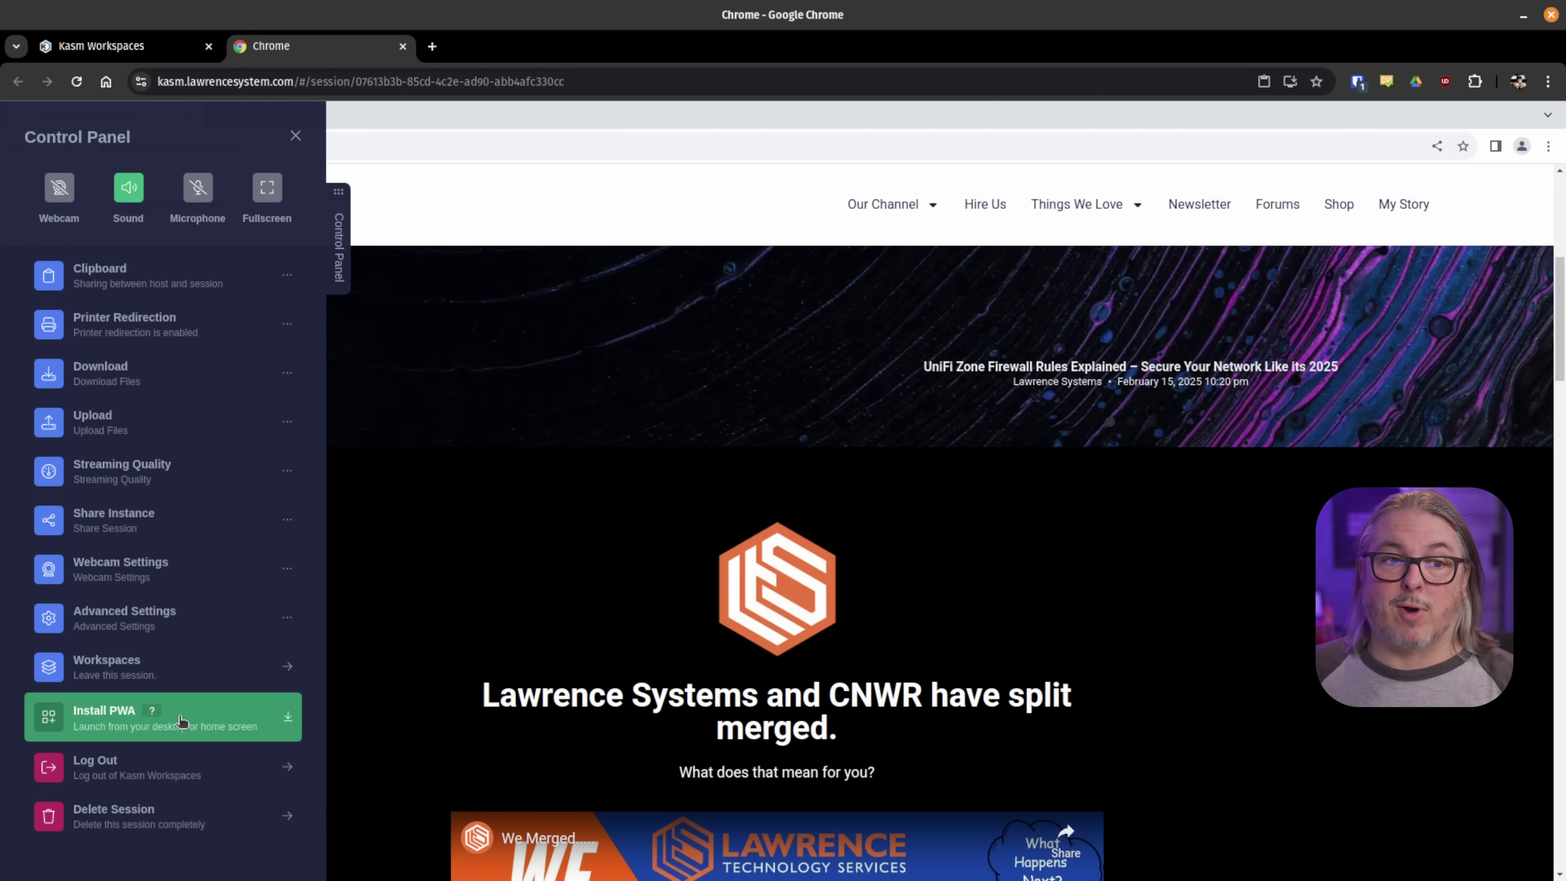
click(295, 137)
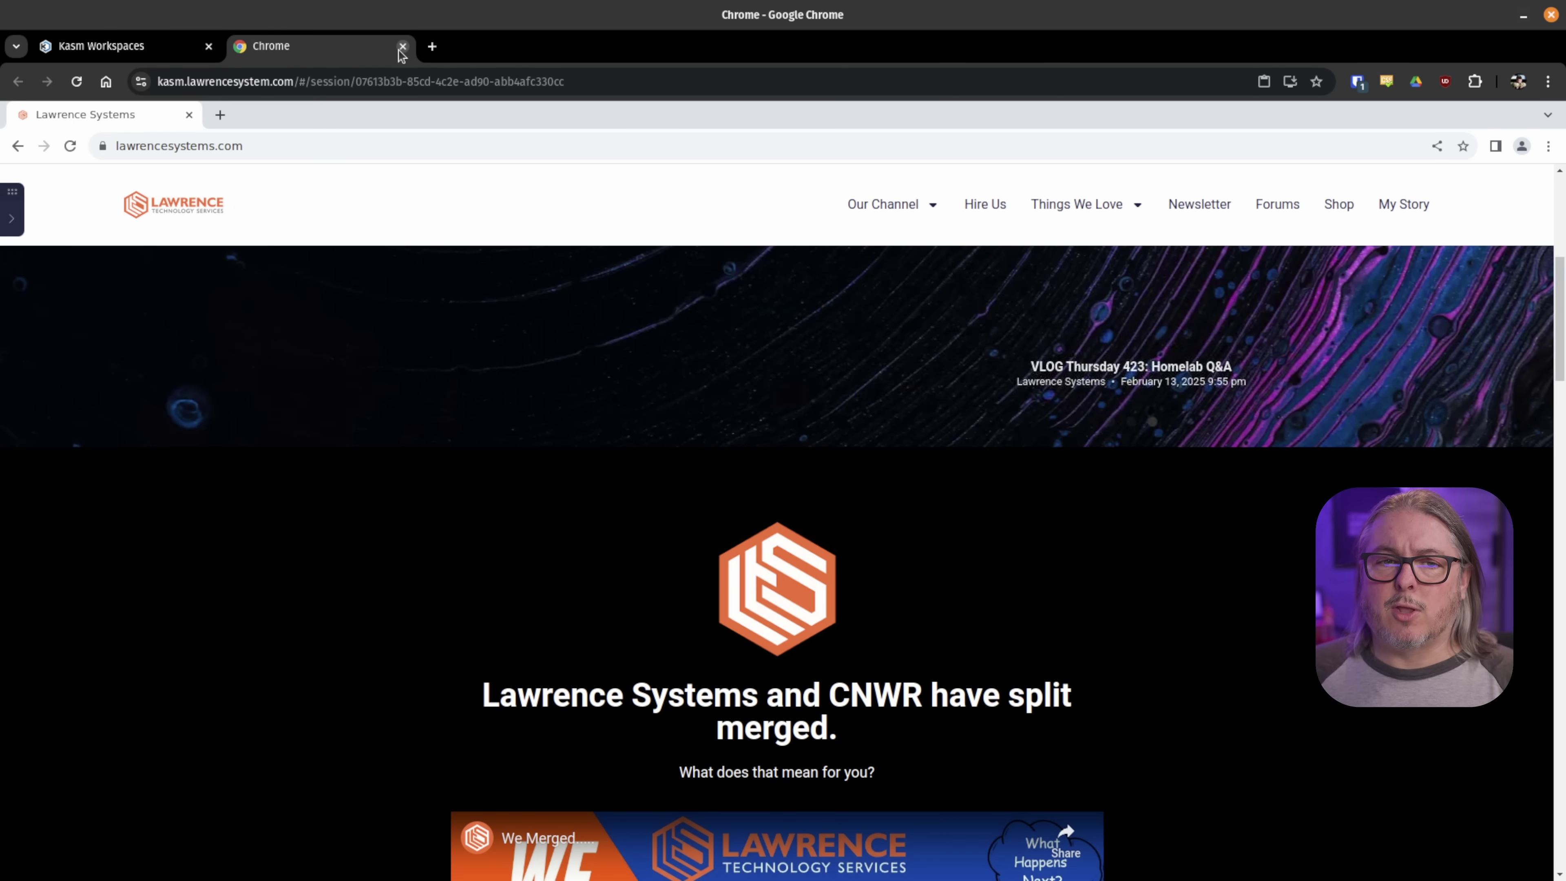
- Close the Chrome session's tab, leave the page, and resume Chrome from the dashboard
click(402, 47)
click(934, 196)
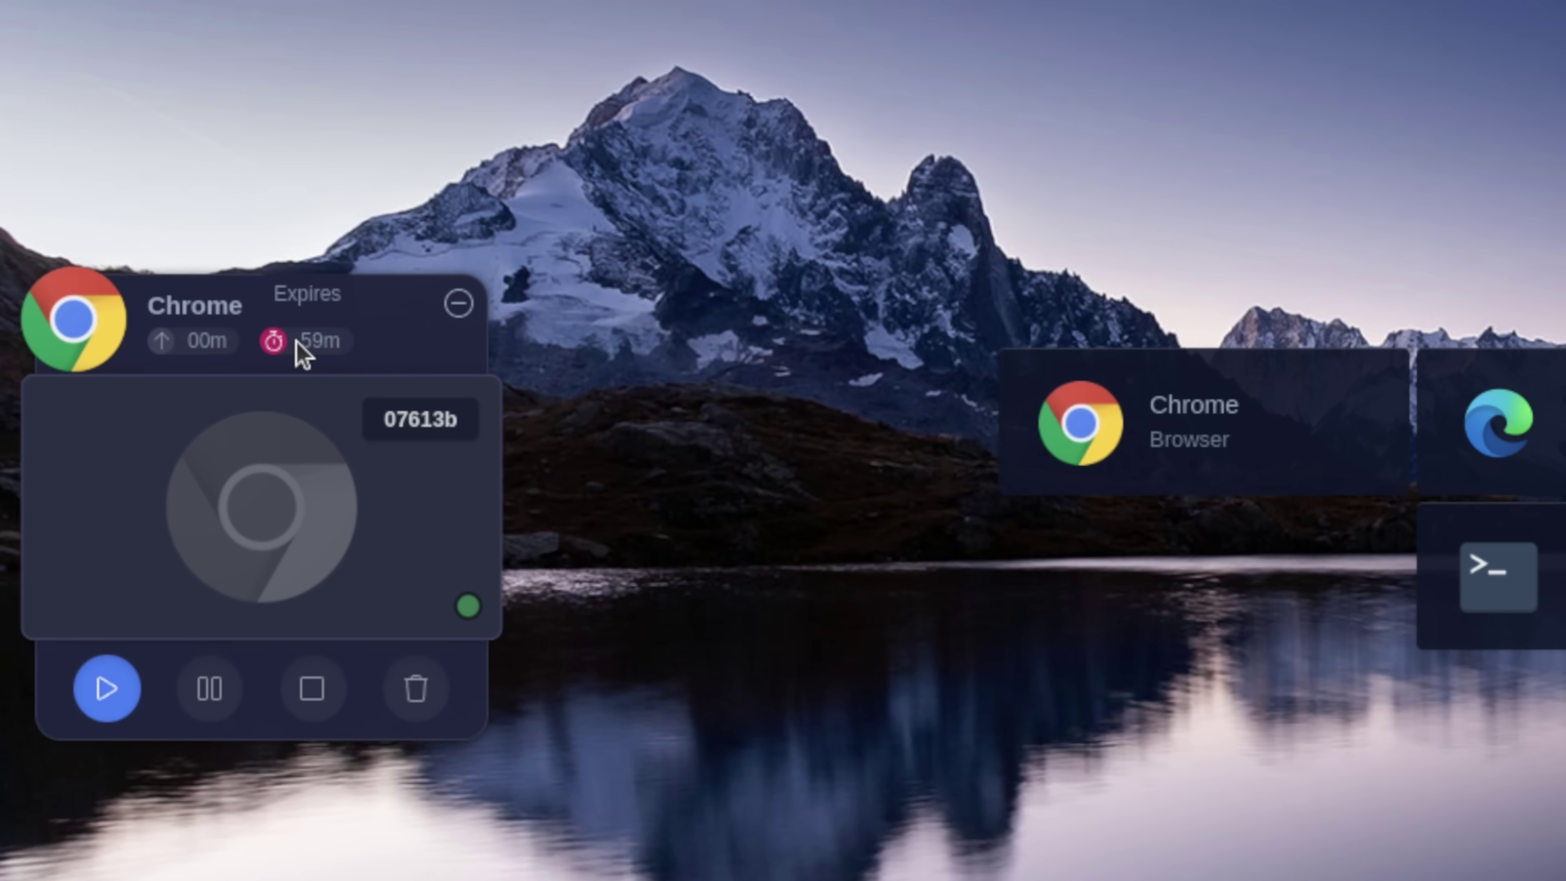
click(128, 690)
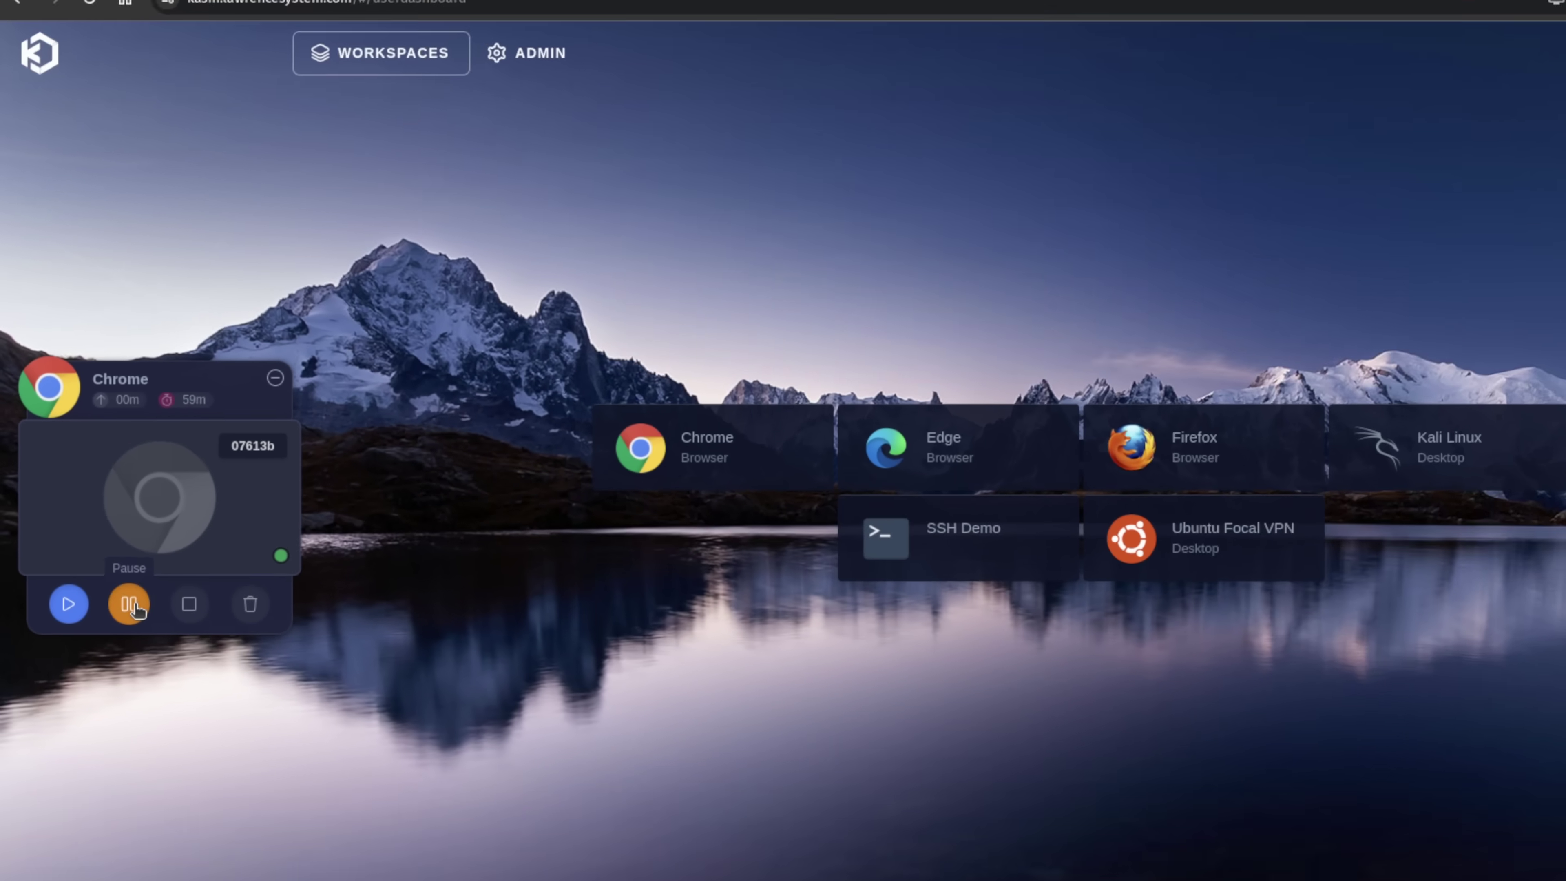
- Begin pausing the Chrome session, dismiss the Pause Session dialog, and resume it instead
click(213, 700)
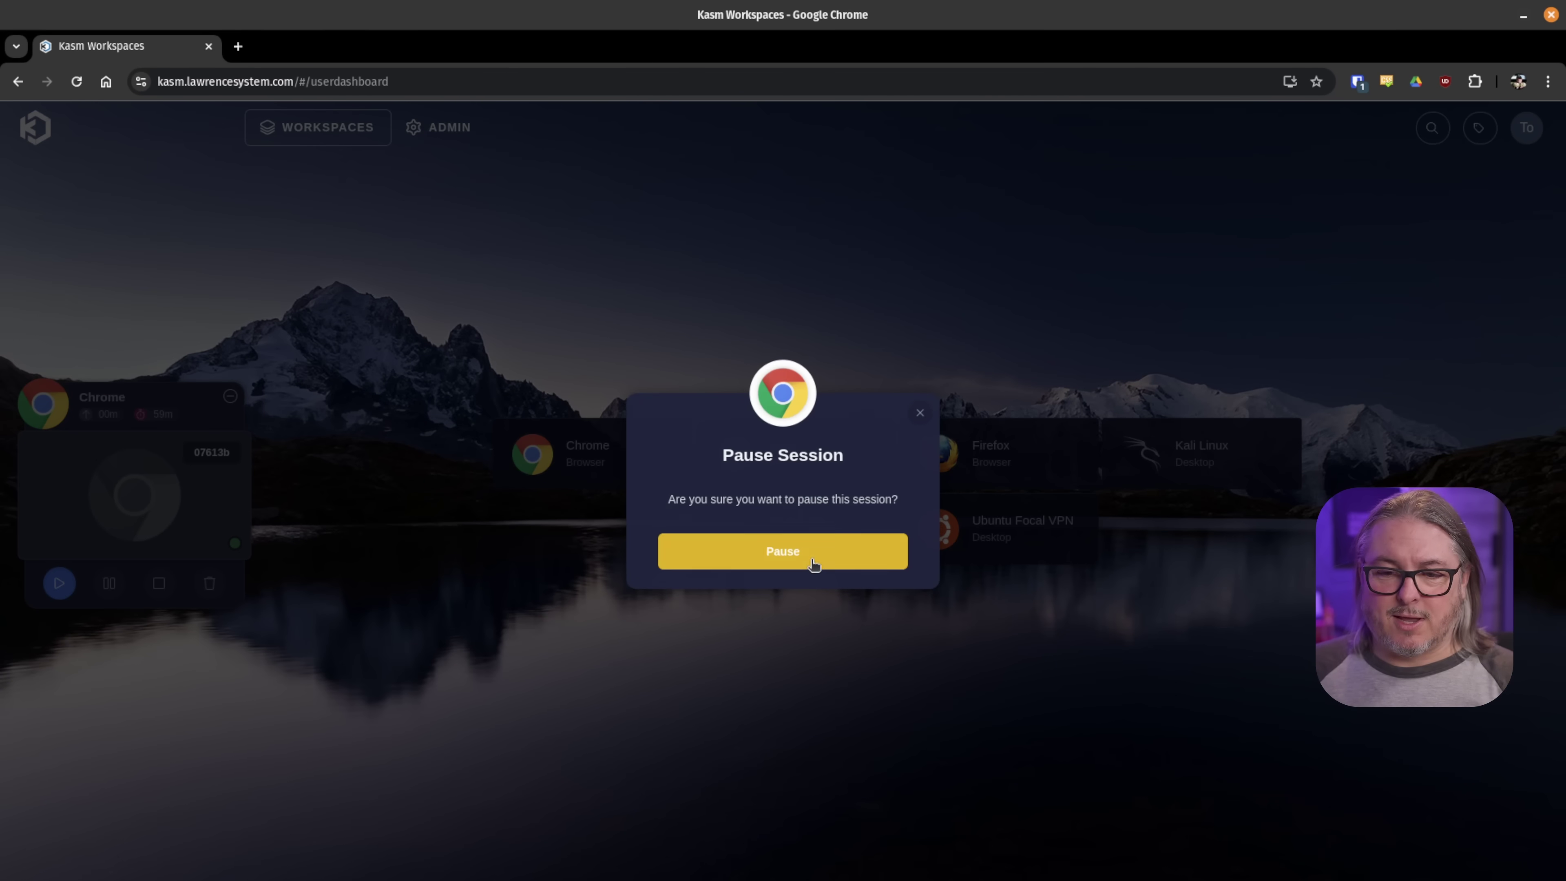
click(919, 413)
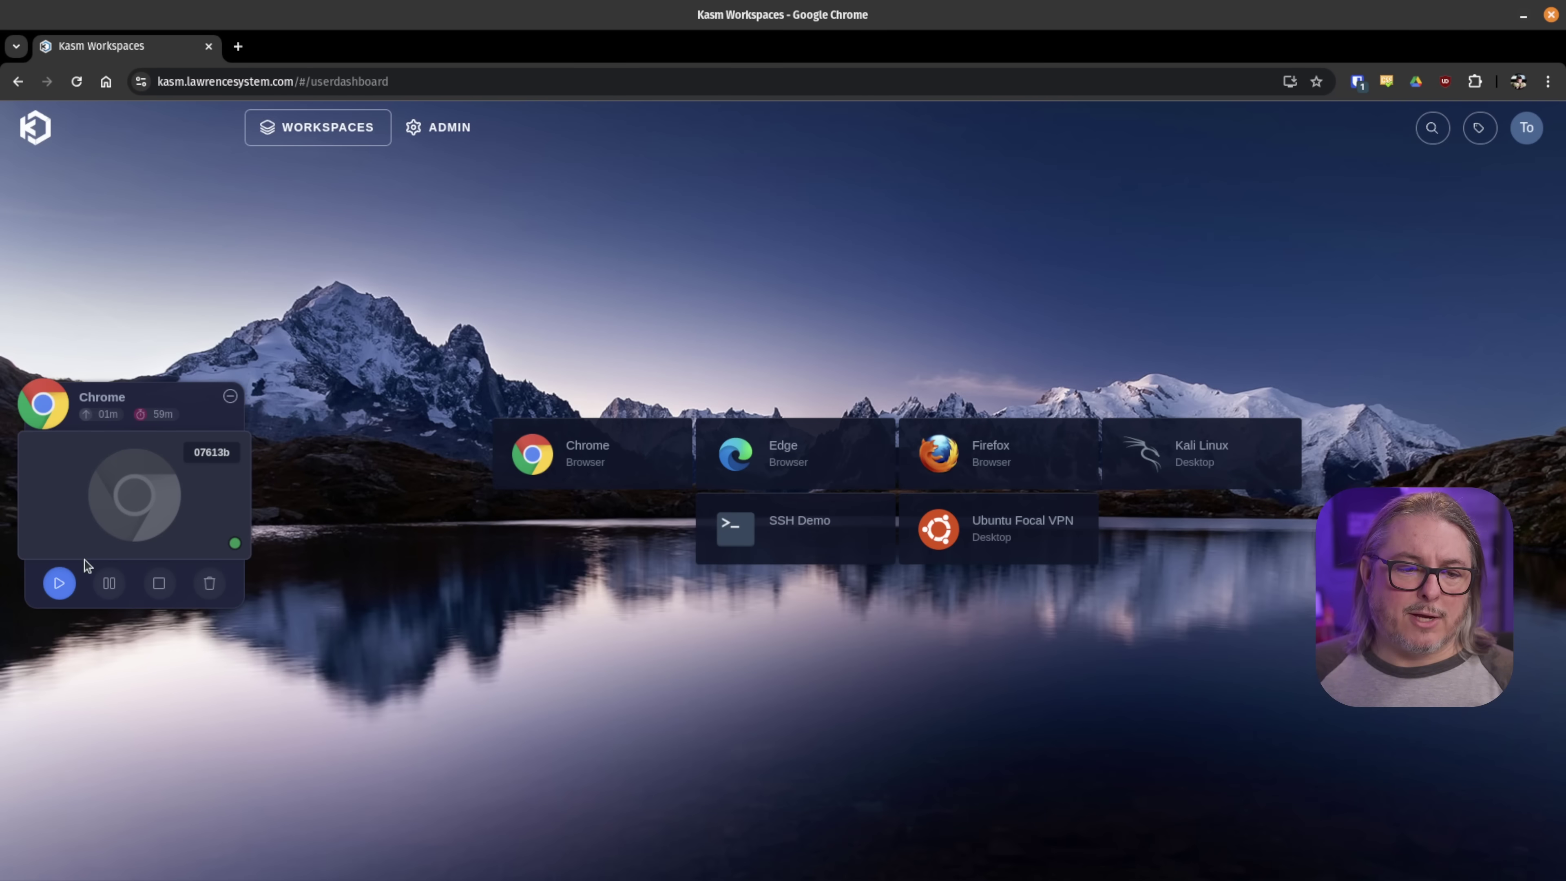
click(60, 582)
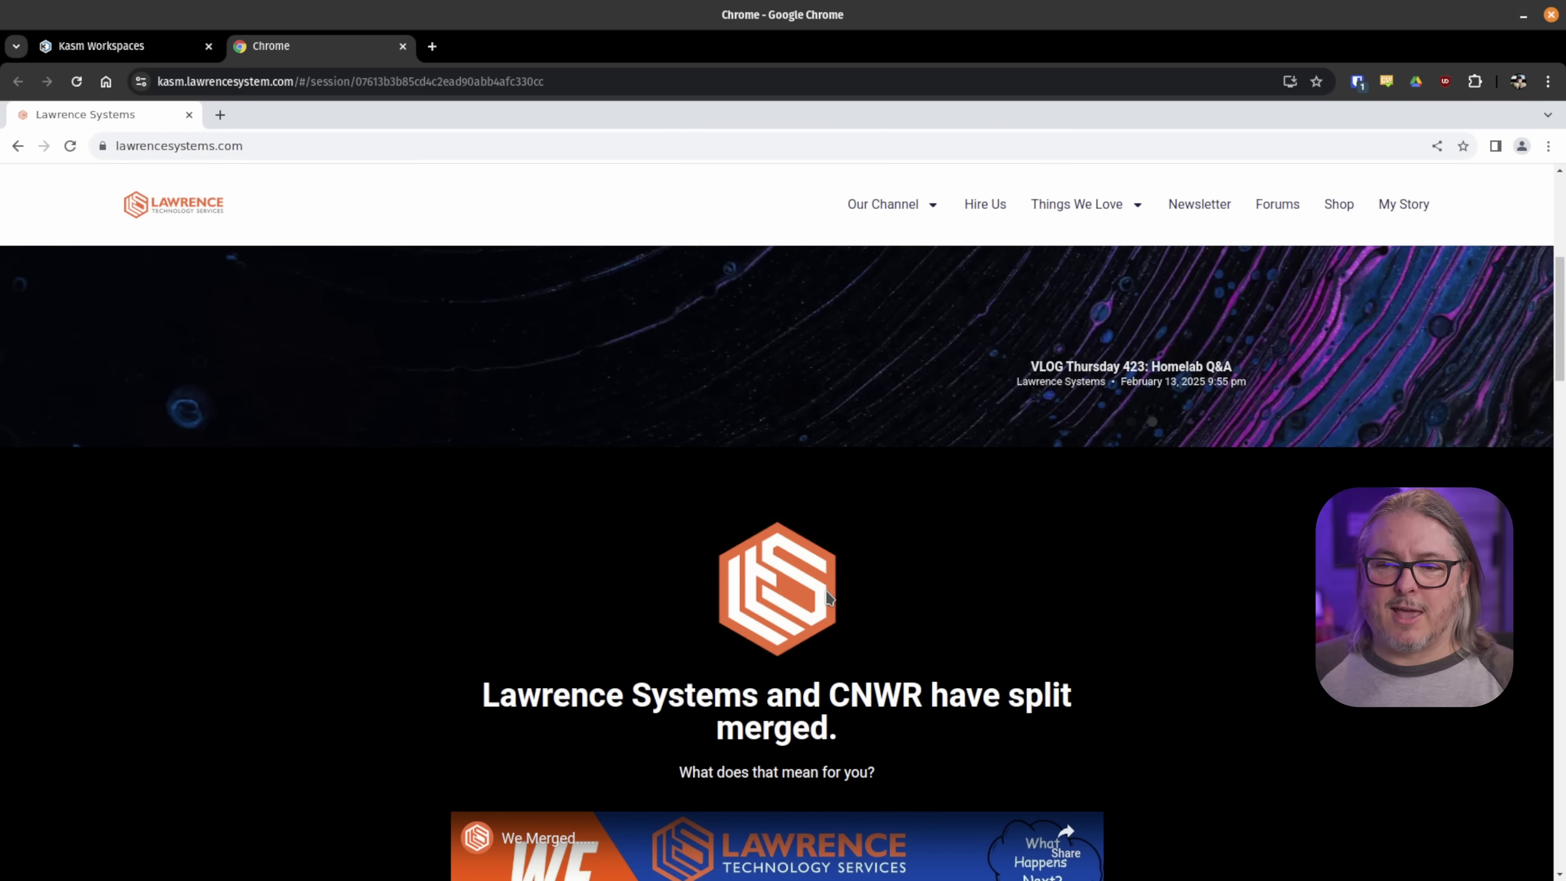
- Scroll the Lawrence Systems site, then delete the Chrome session via the Kasm Control Panel
scroll(828, 597, down, 15)
scroll(826, 604, down, 5)
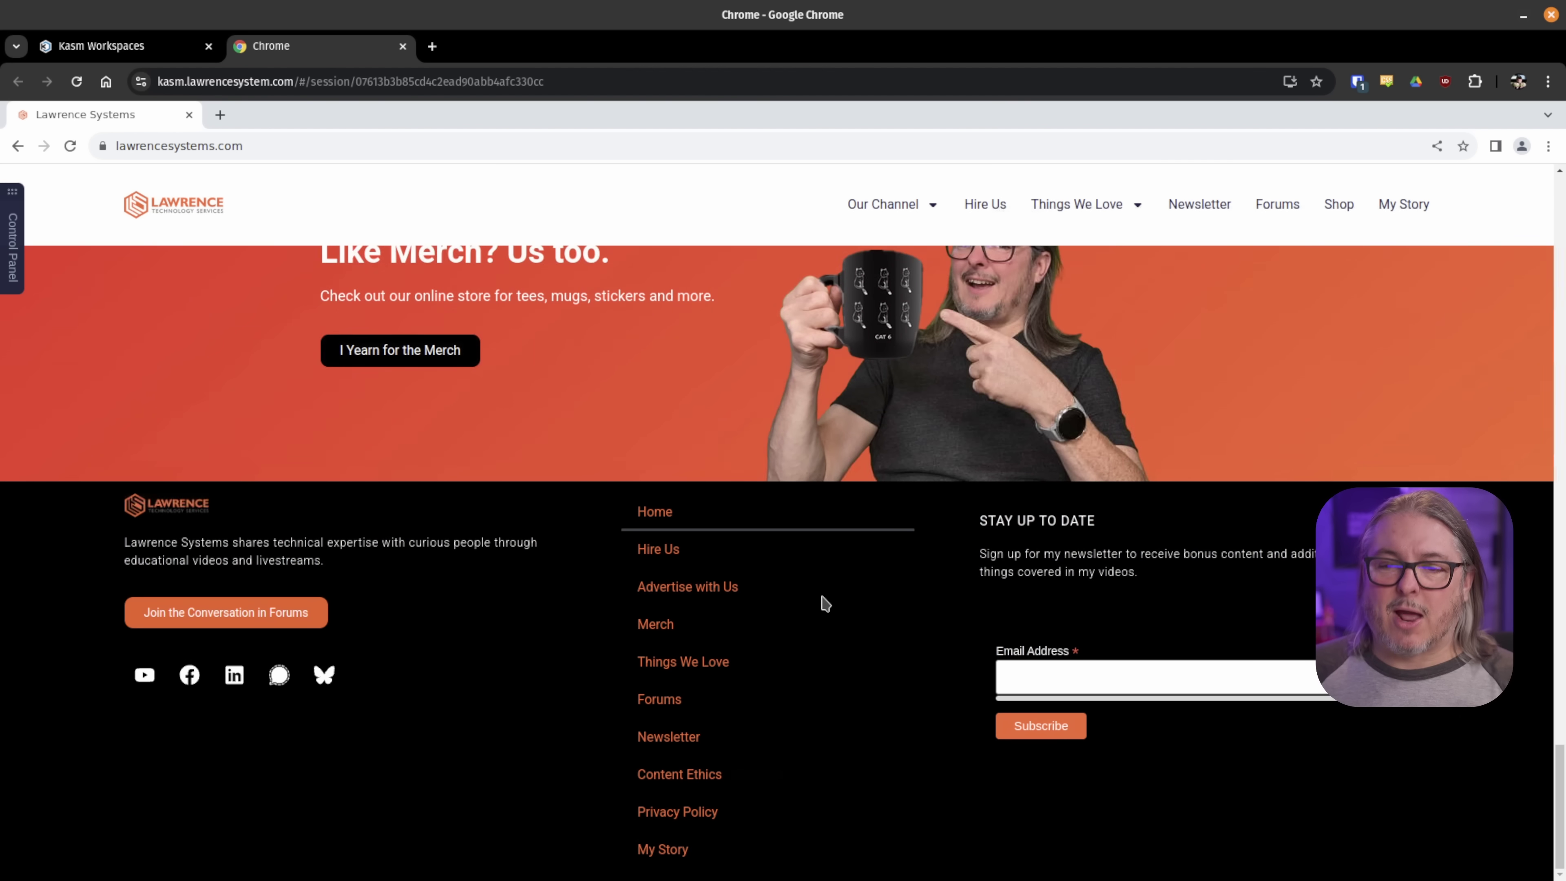
scroll(825, 603, up, 15)
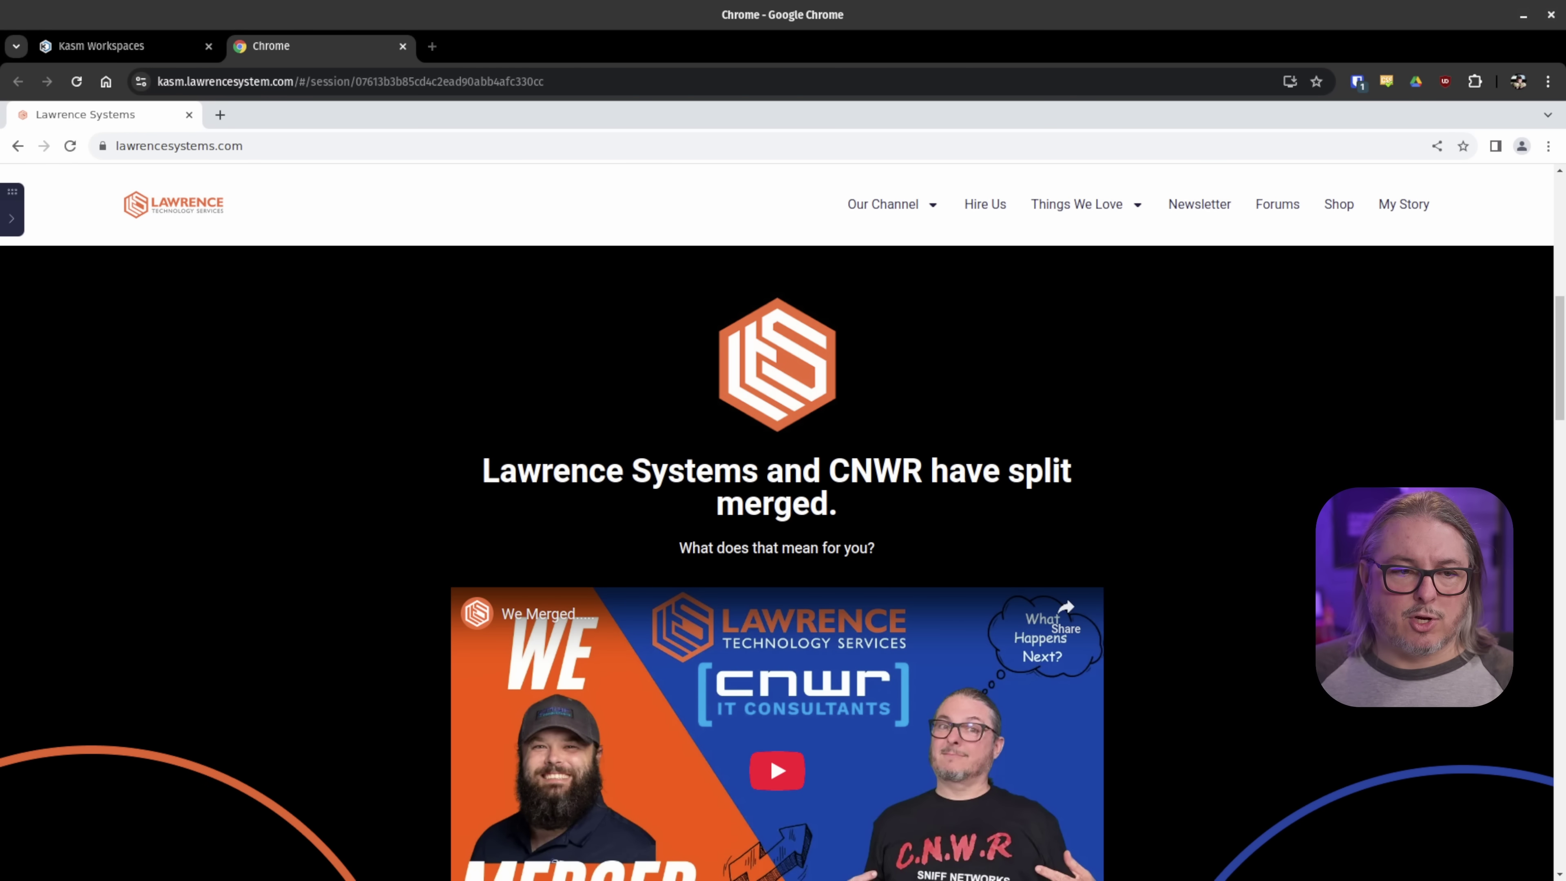
click(11, 217)
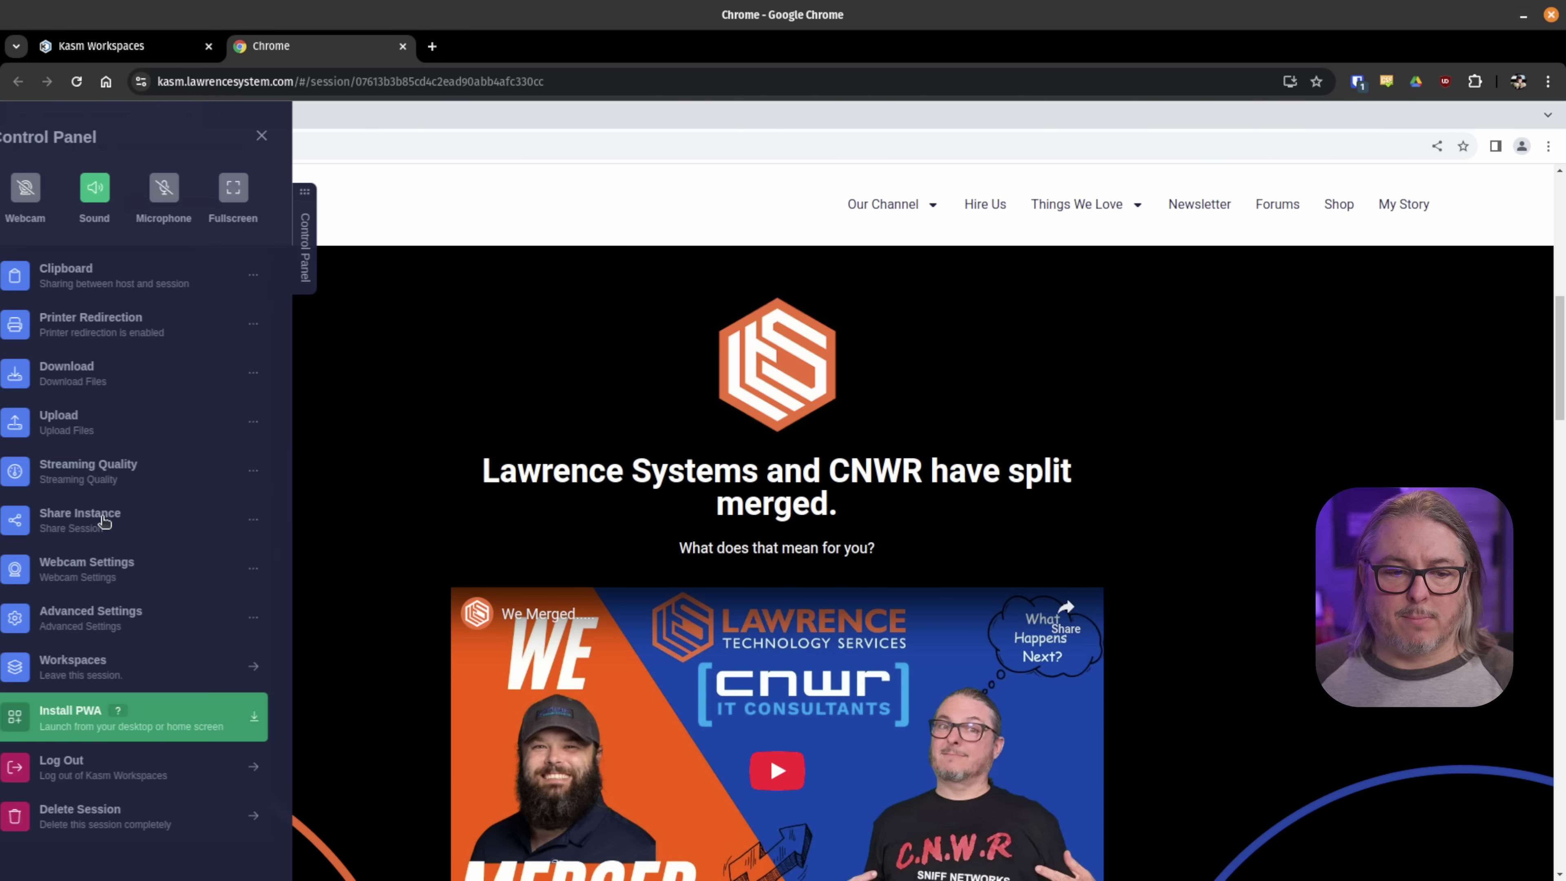
click(148, 818)
click(836, 536)
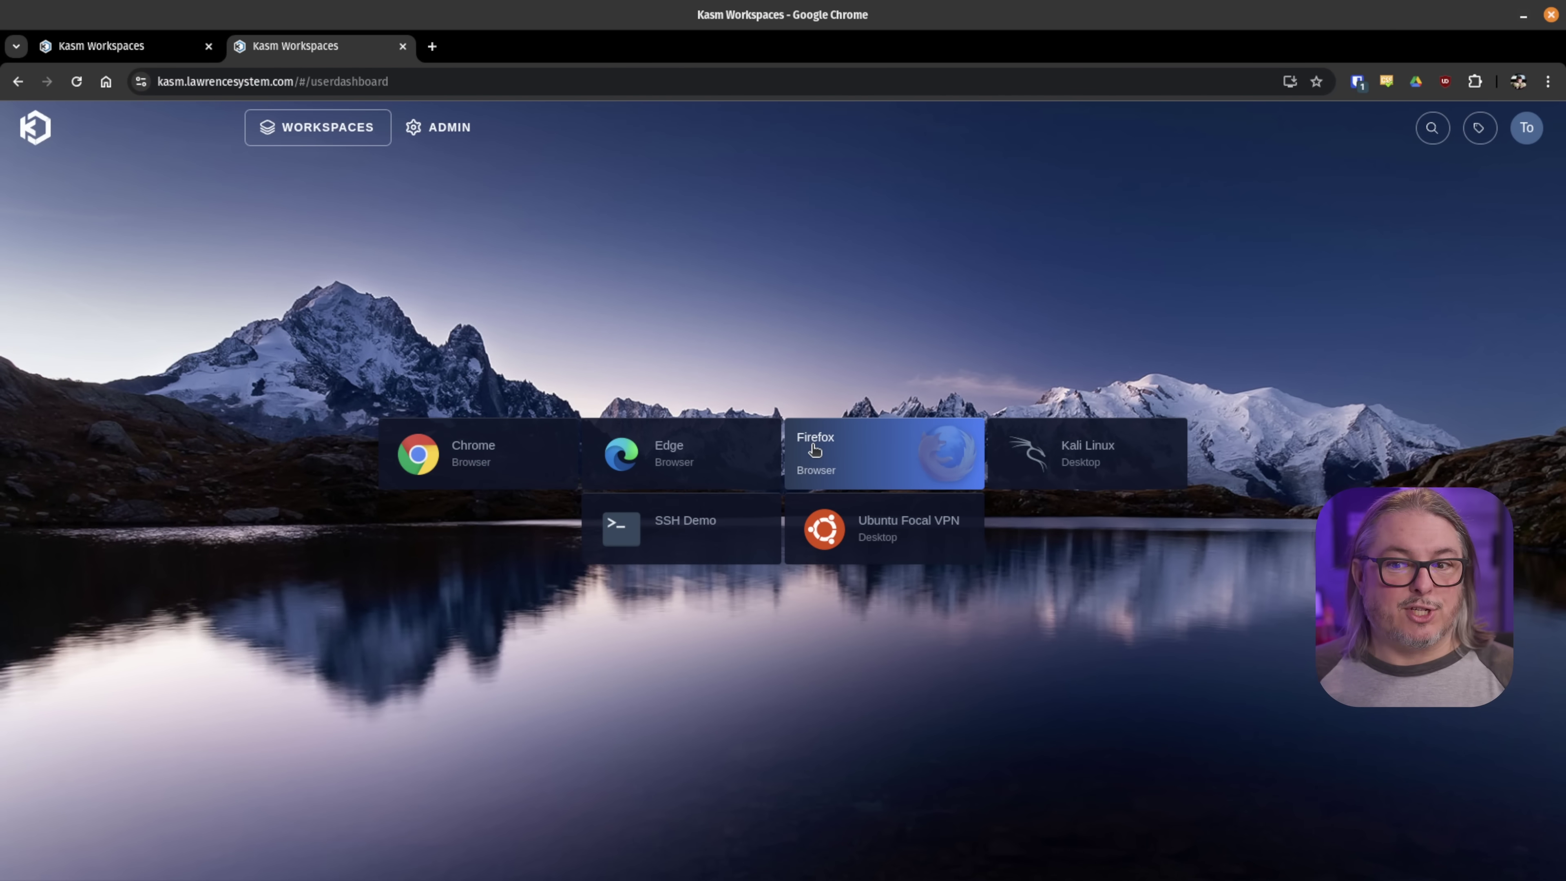
- Launch a Kali Linux session and run htop in its Shell No. 1 terminal
click(1084, 455)
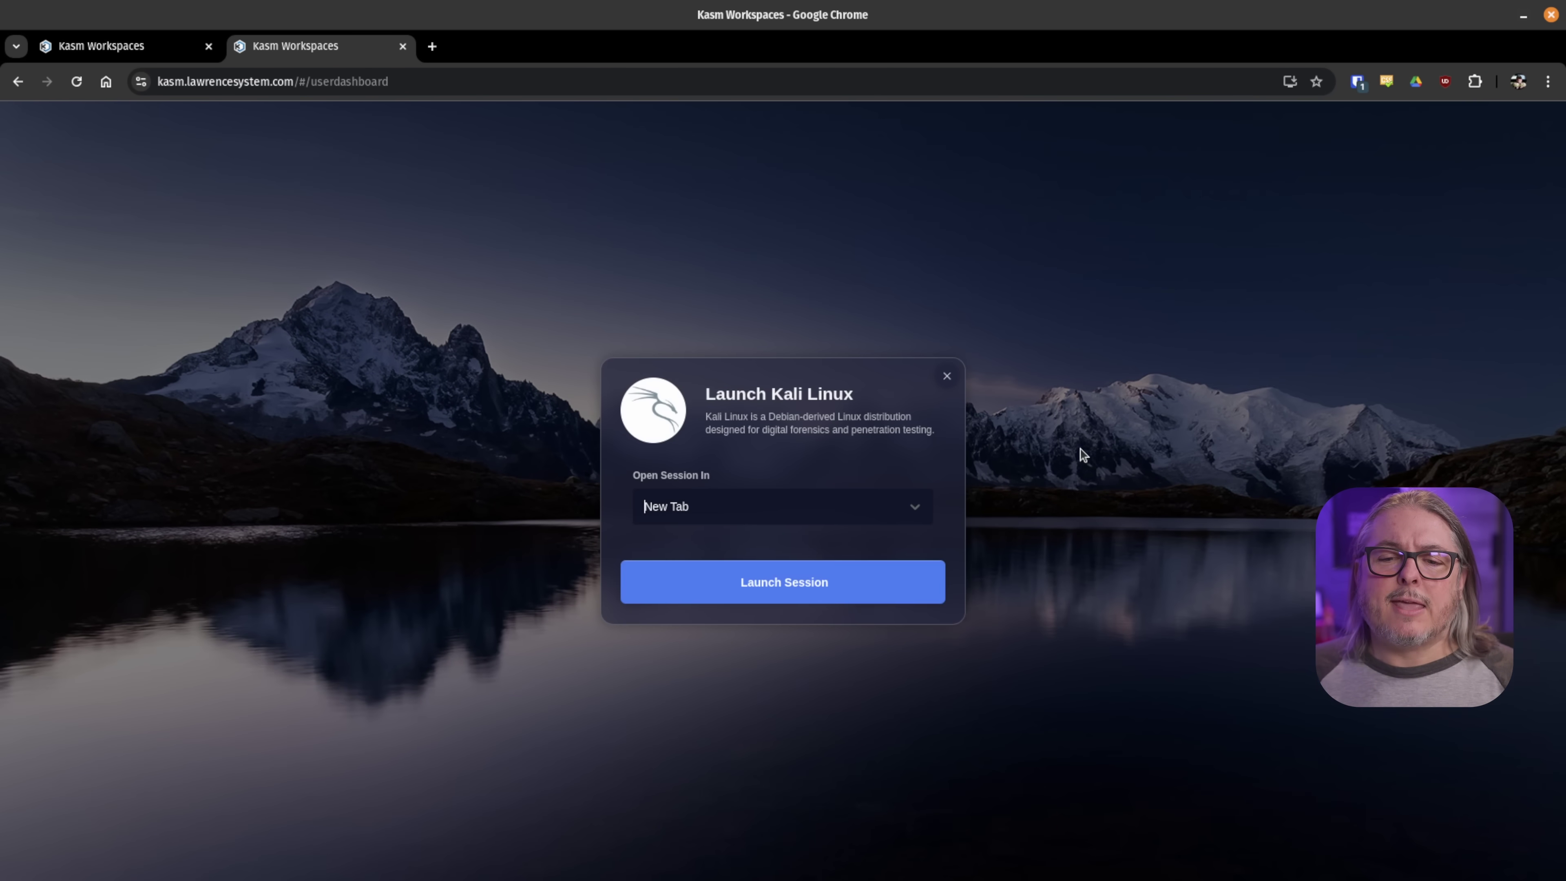
click(783, 578)
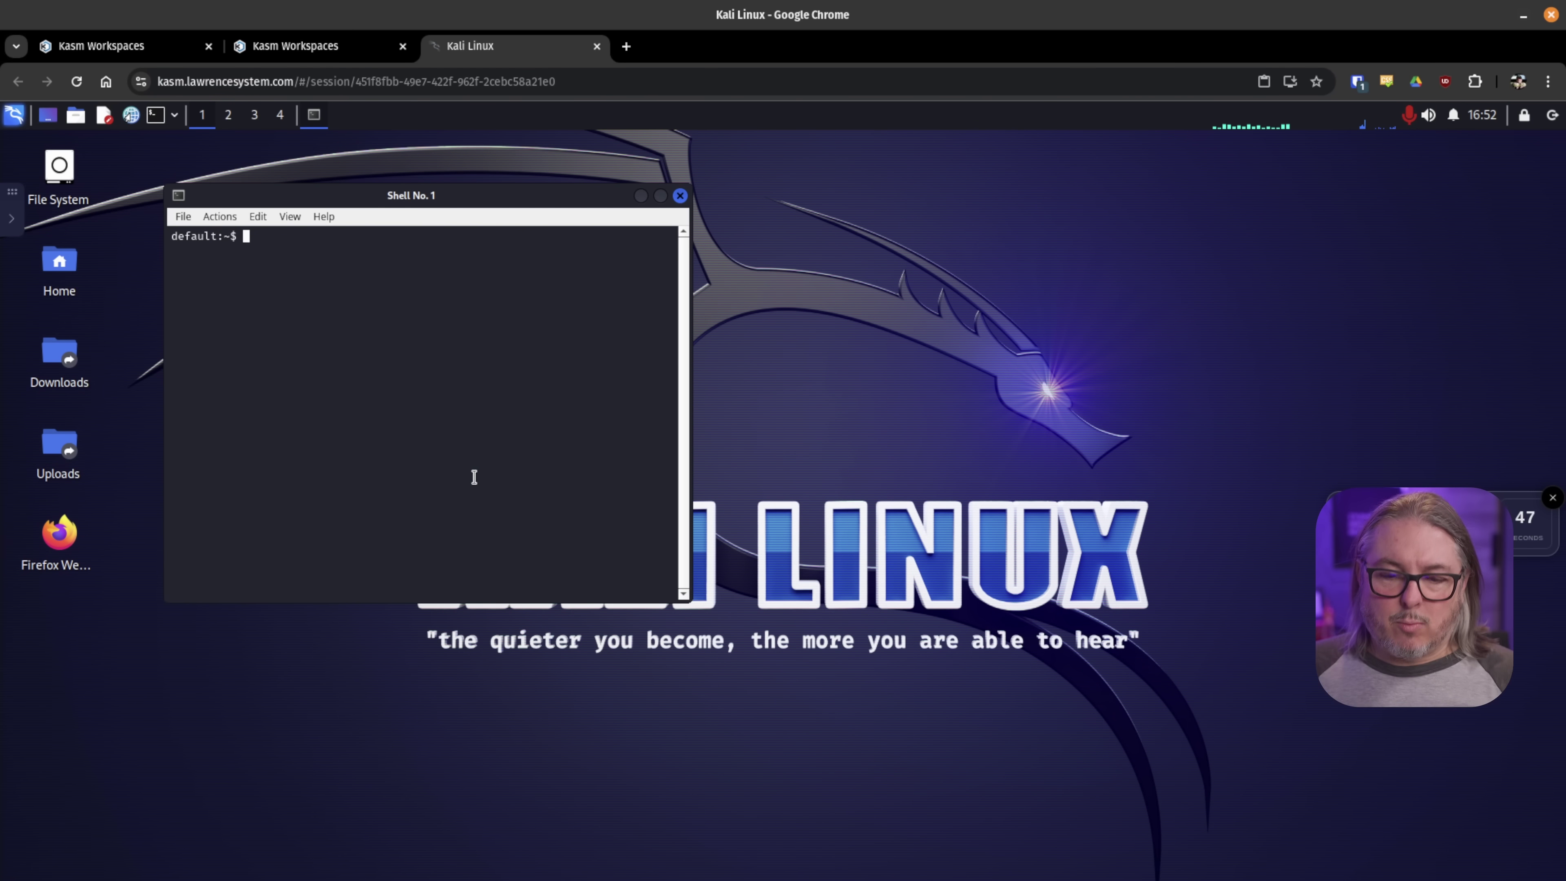
text(htop)
key(Return)
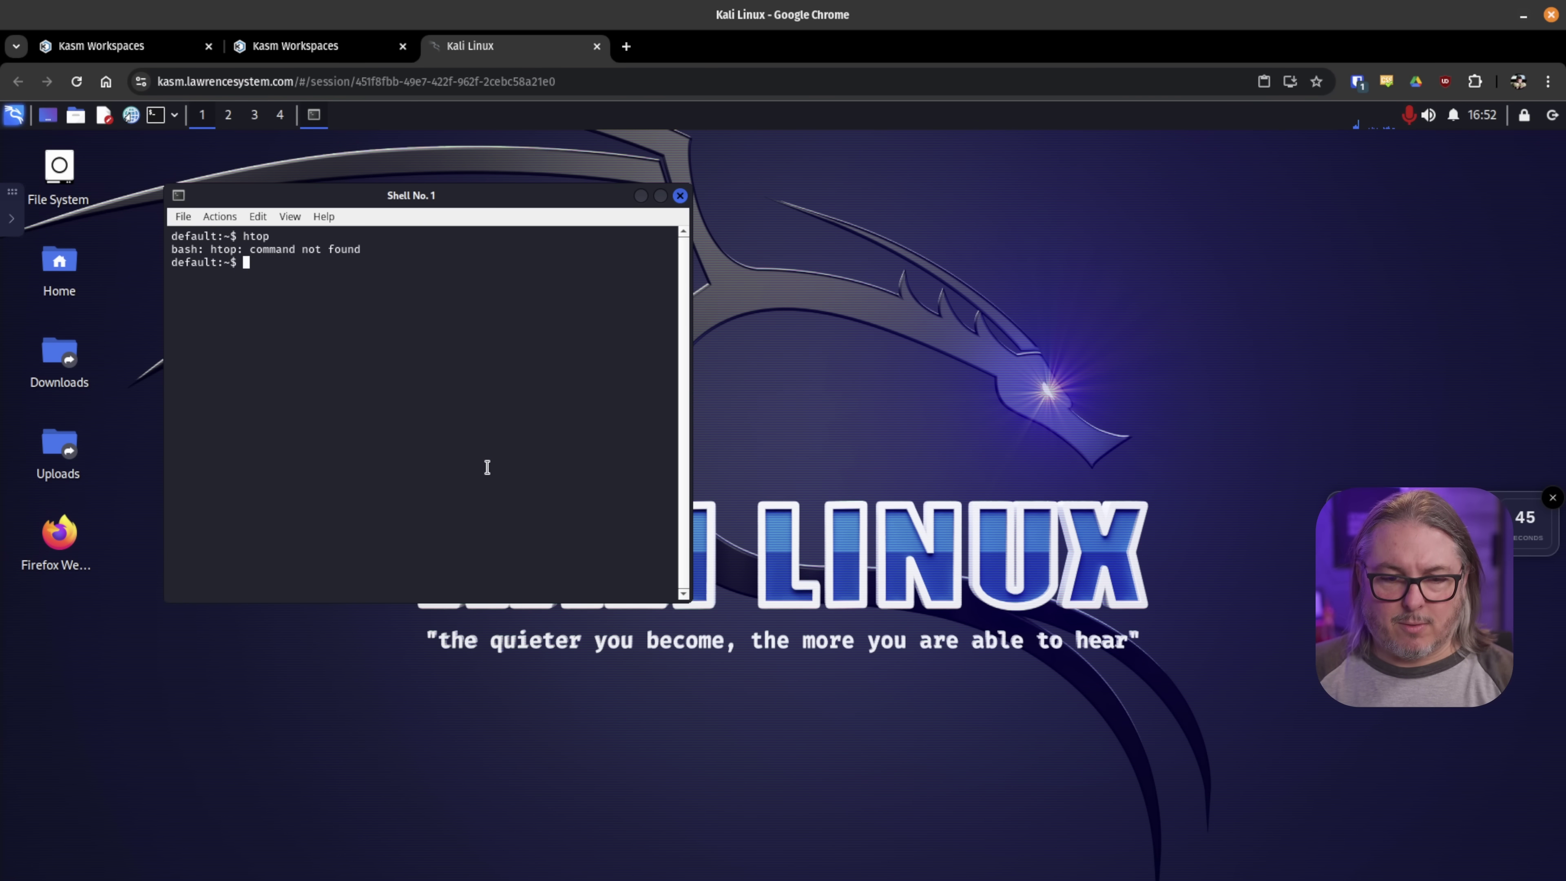
- Run top, move the terminal toward the desktop centre, and close the Kali tab
text(top)
key(Return)
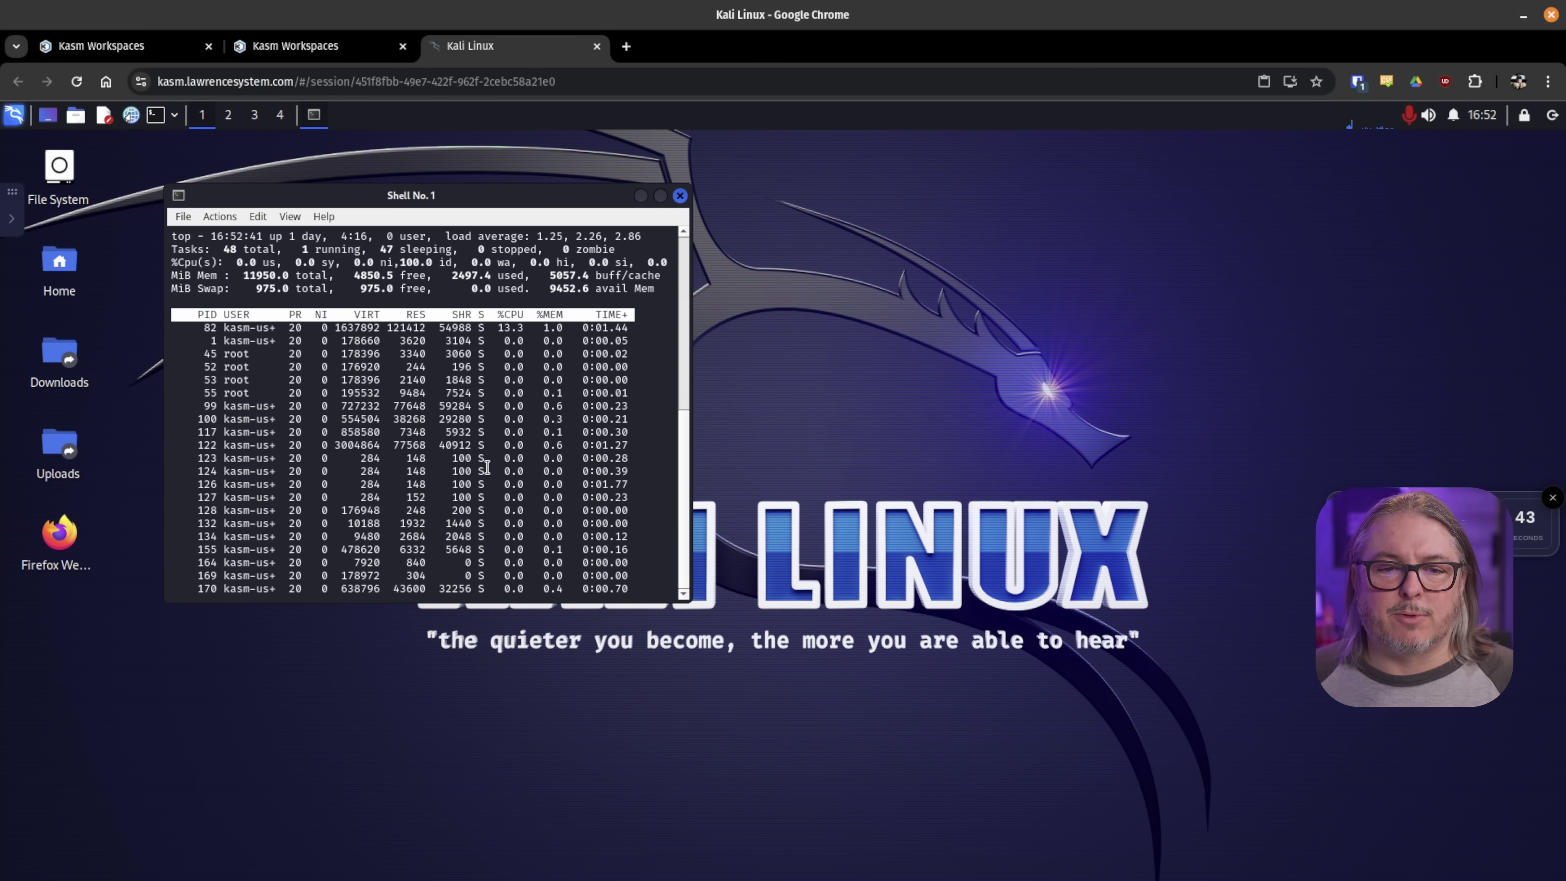
drag(517, 214, 761, 271)
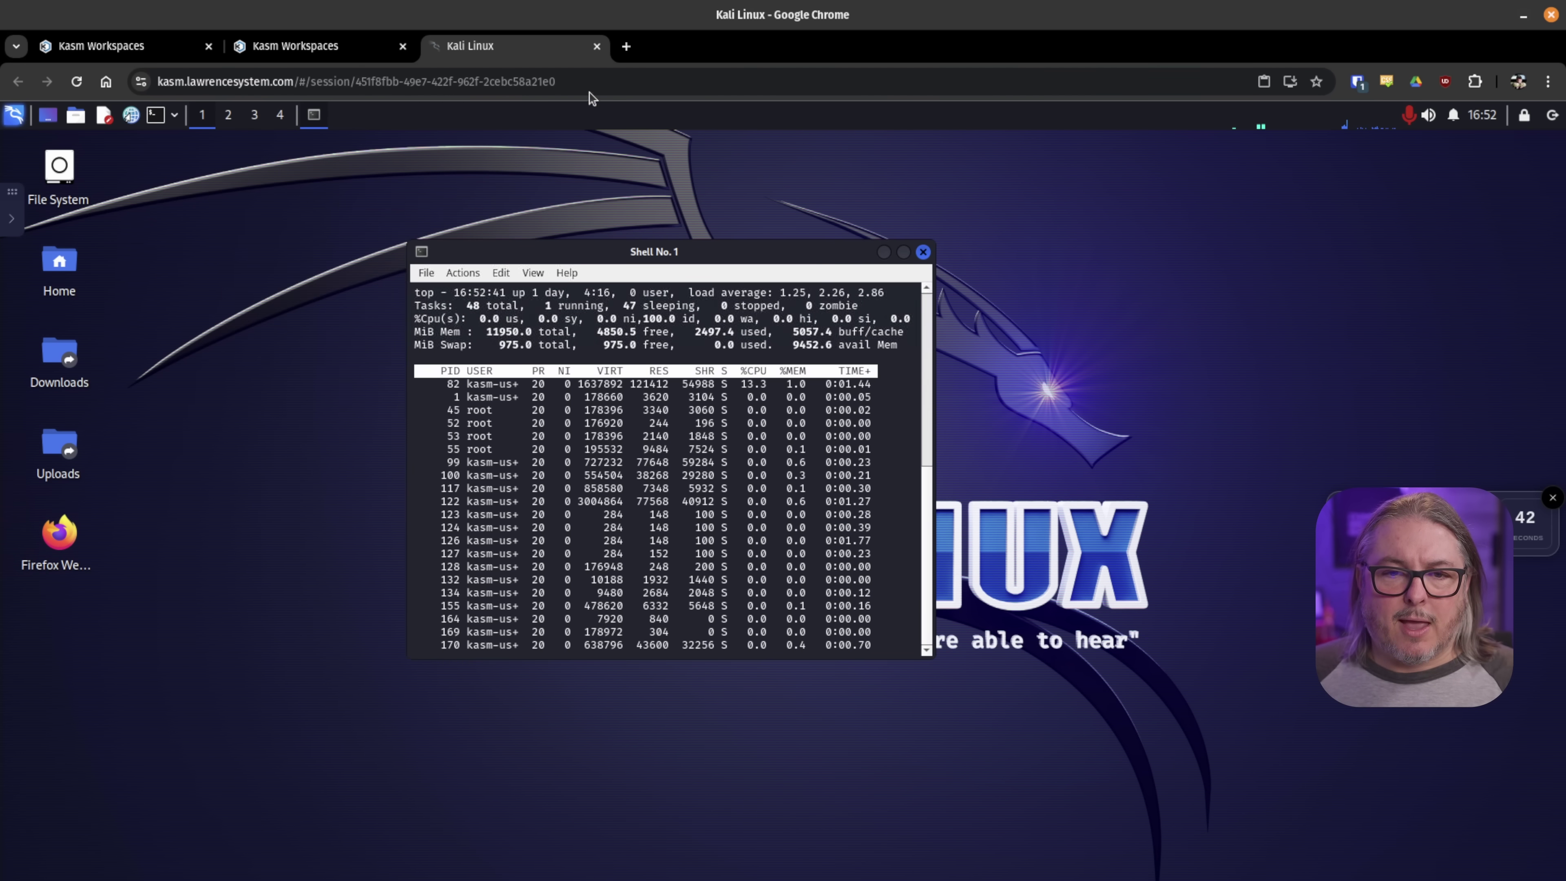
click(596, 45)
- Leave the Kali tab, resume the running Kali Linux session, and open its control panel
click(918, 193)
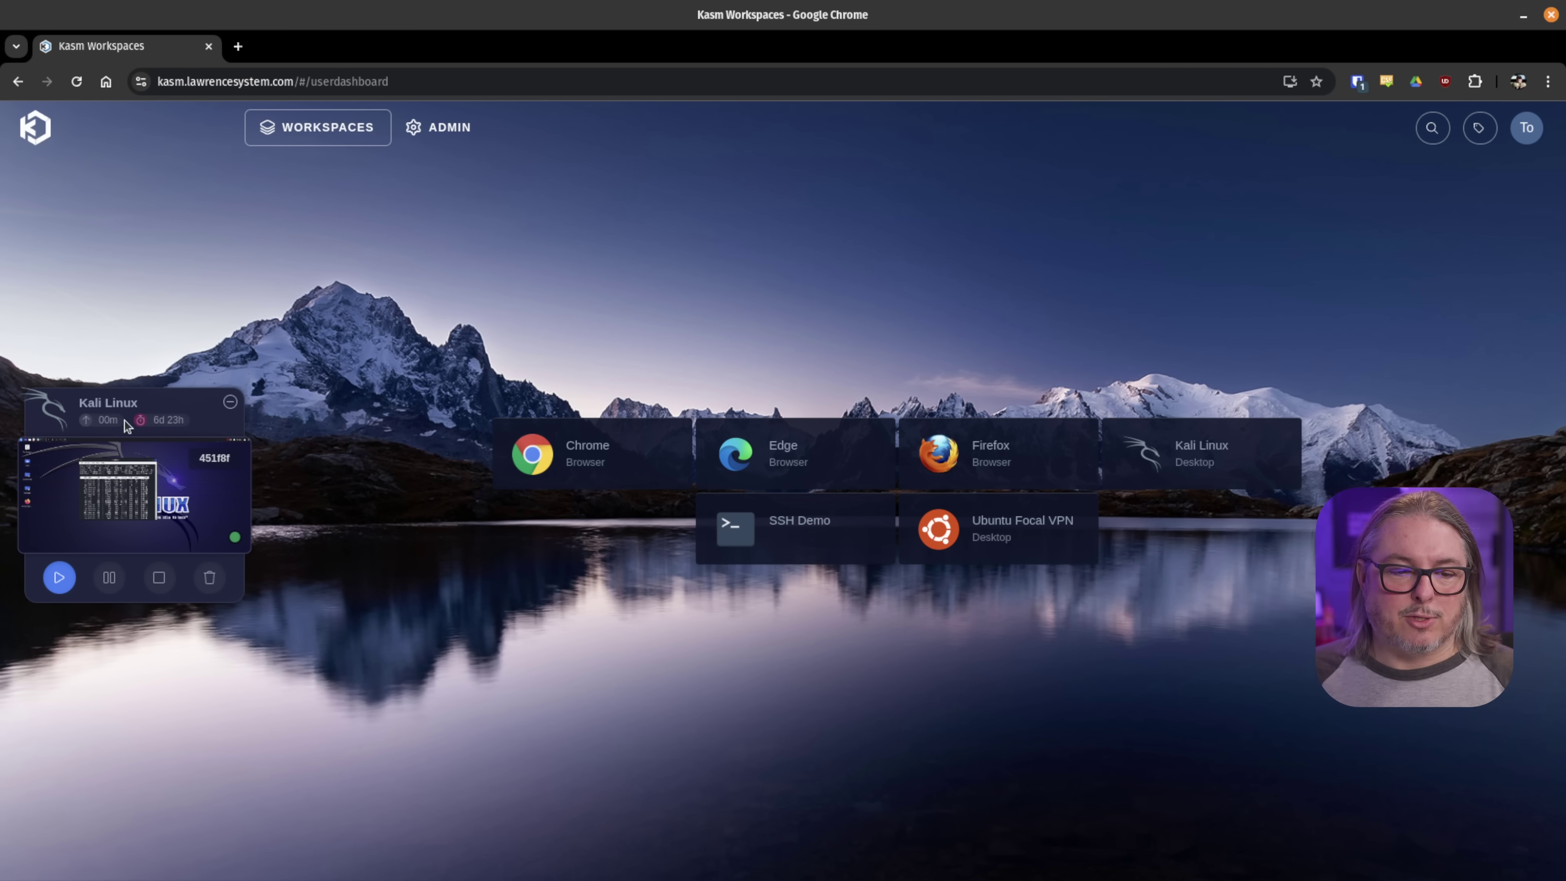
click(59, 577)
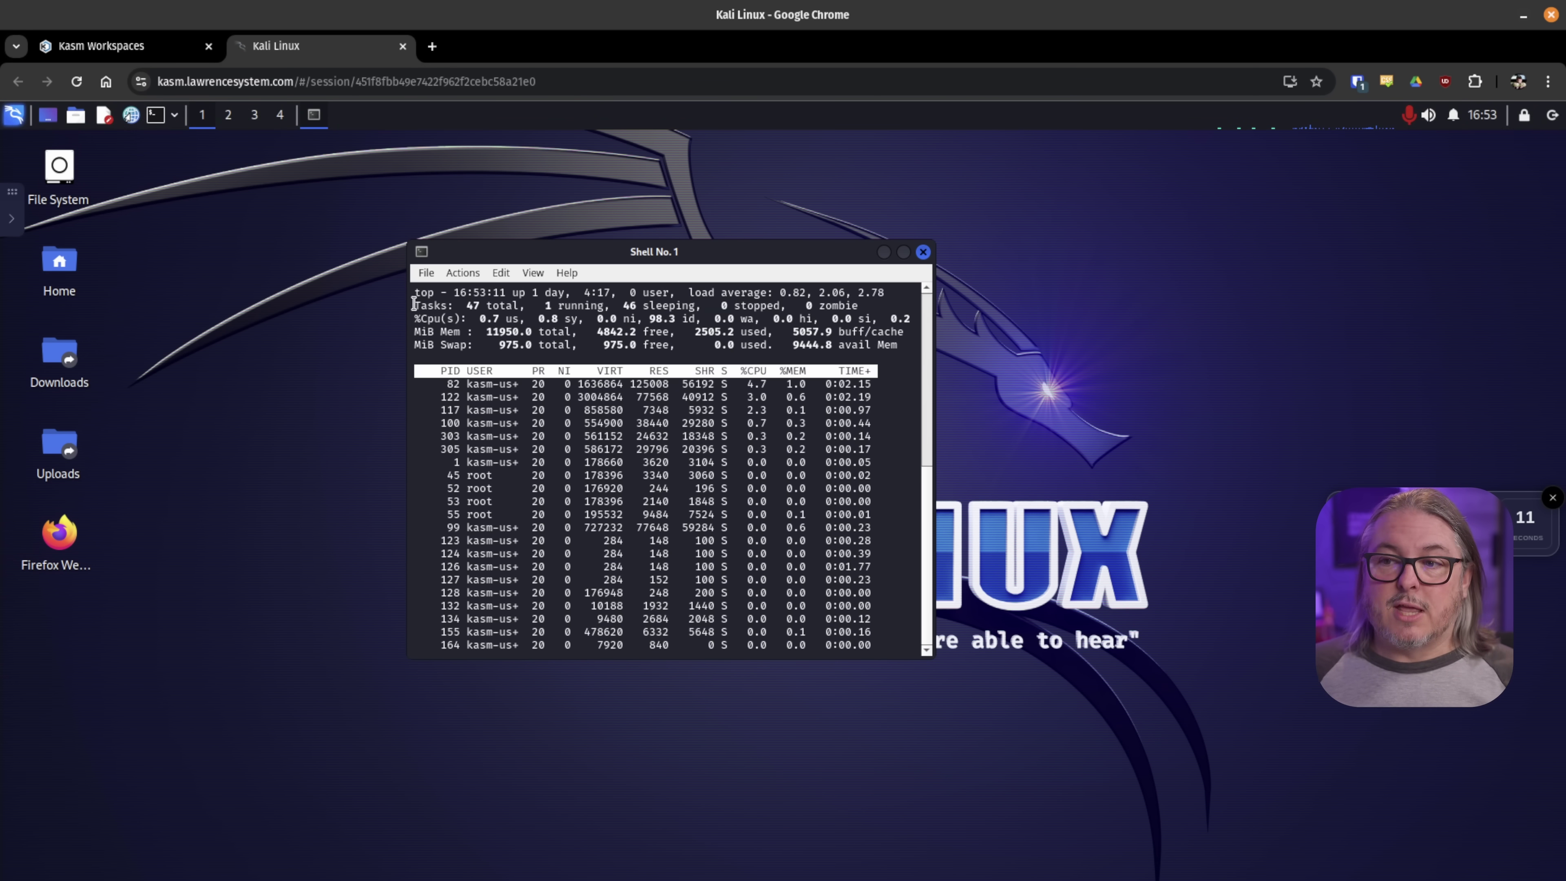
click(17, 233)
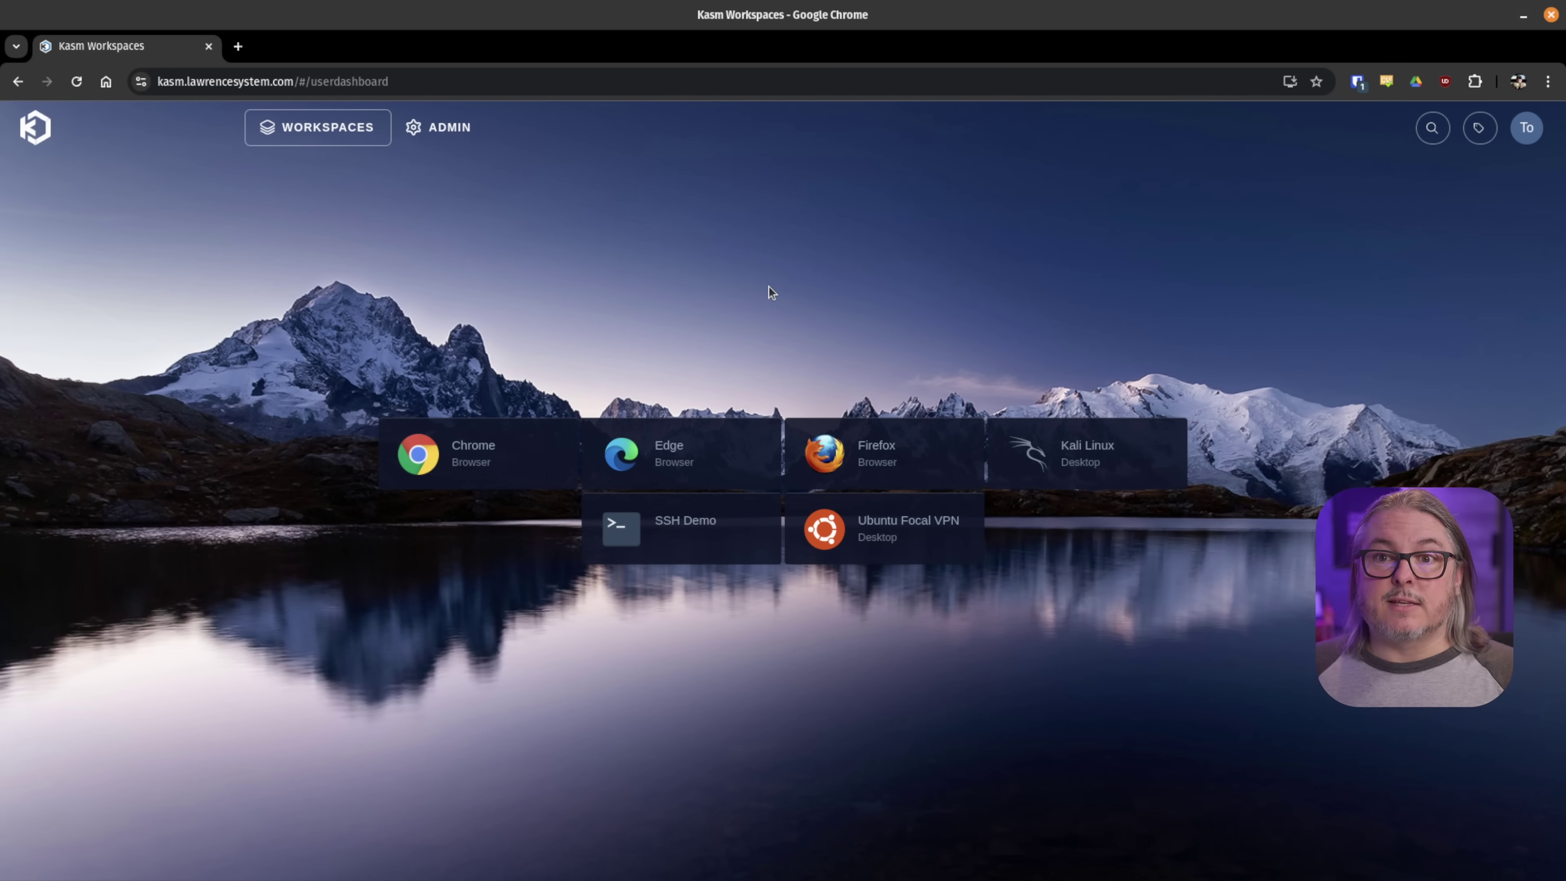
- Launch SSH Demo, run htop on the remote server, and return to the dashboard tab
click(693, 535)
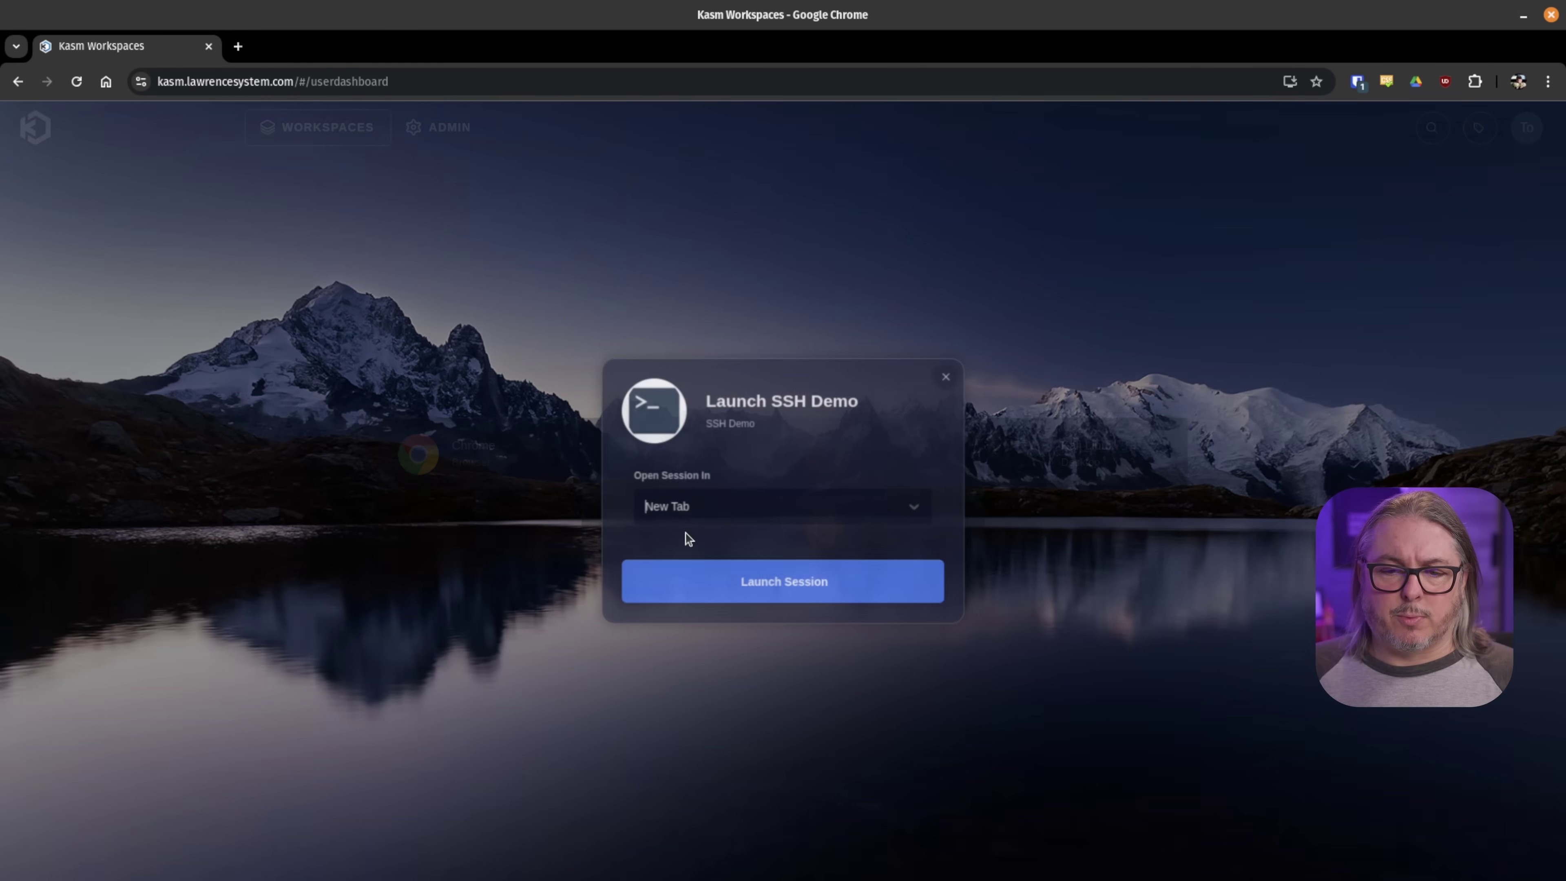
click(708, 602)
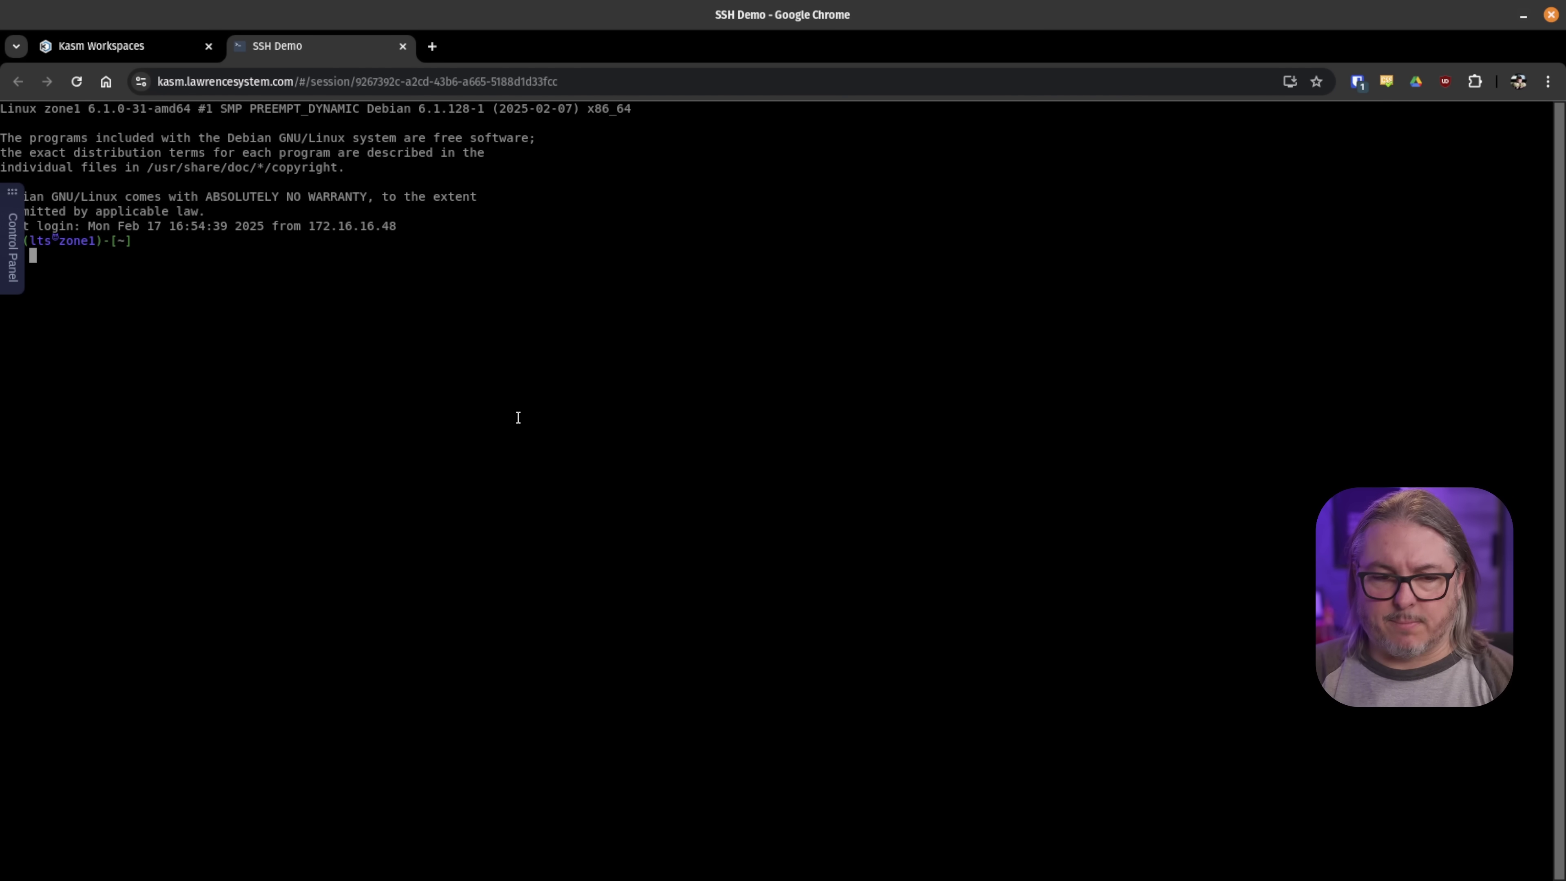
text(htop)
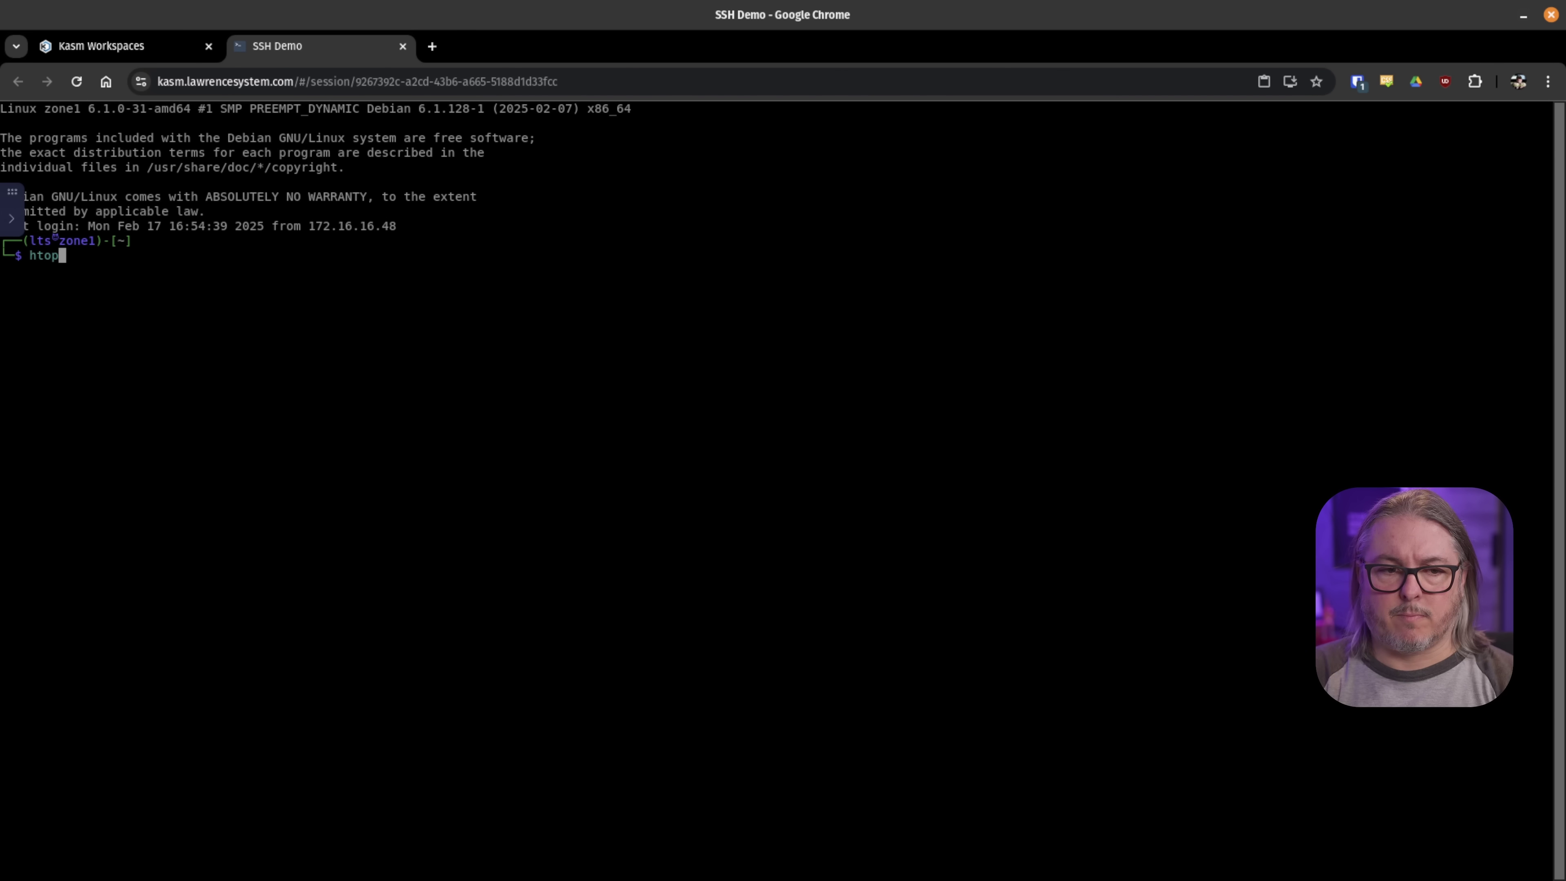
key(Return)
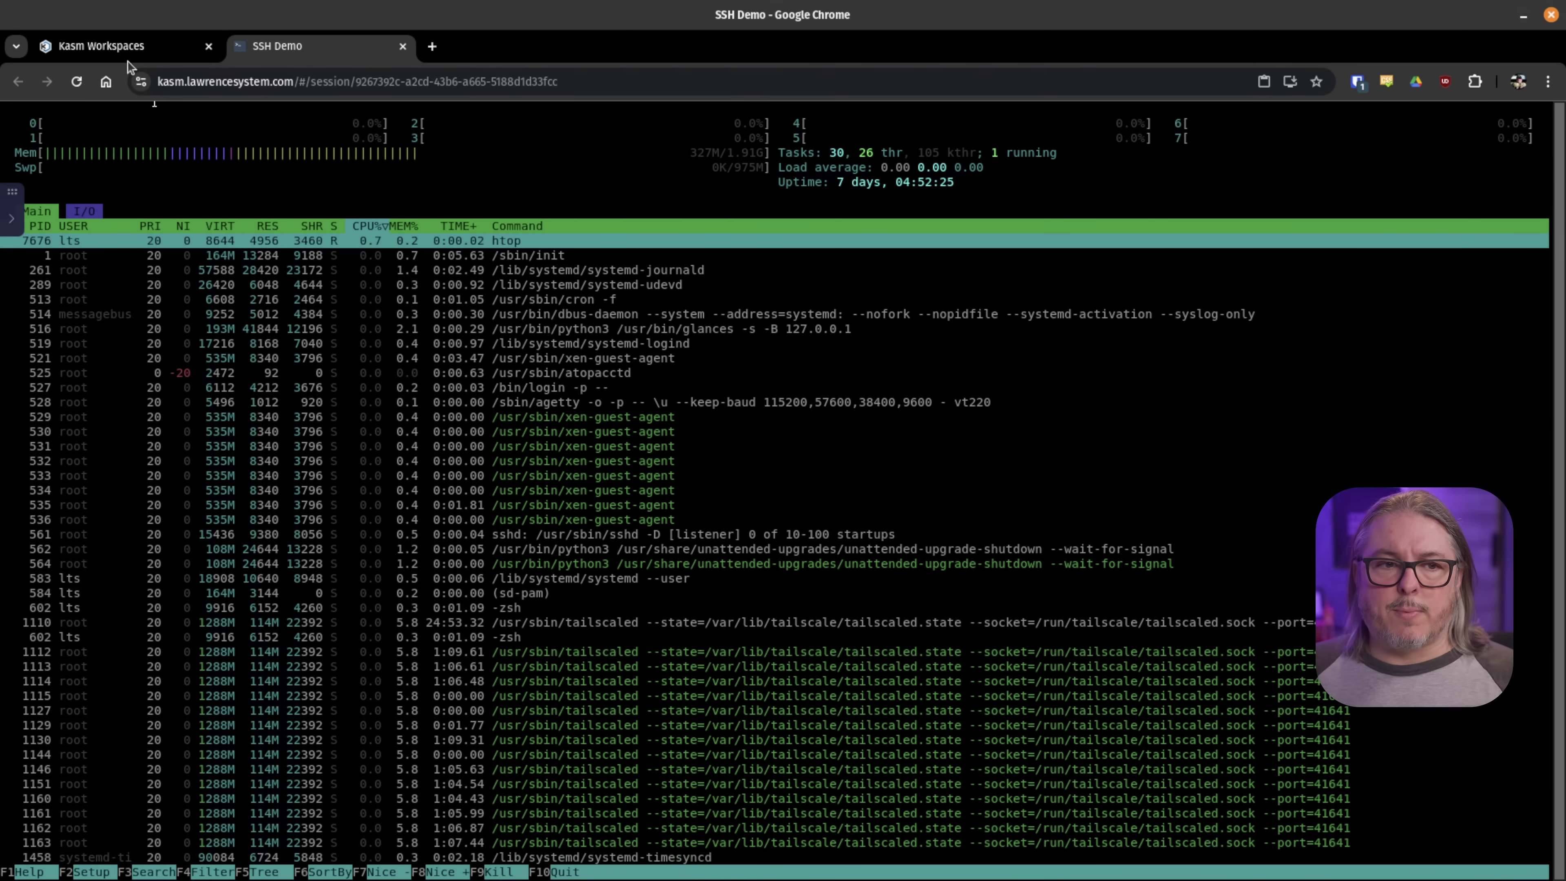
click(123, 47)
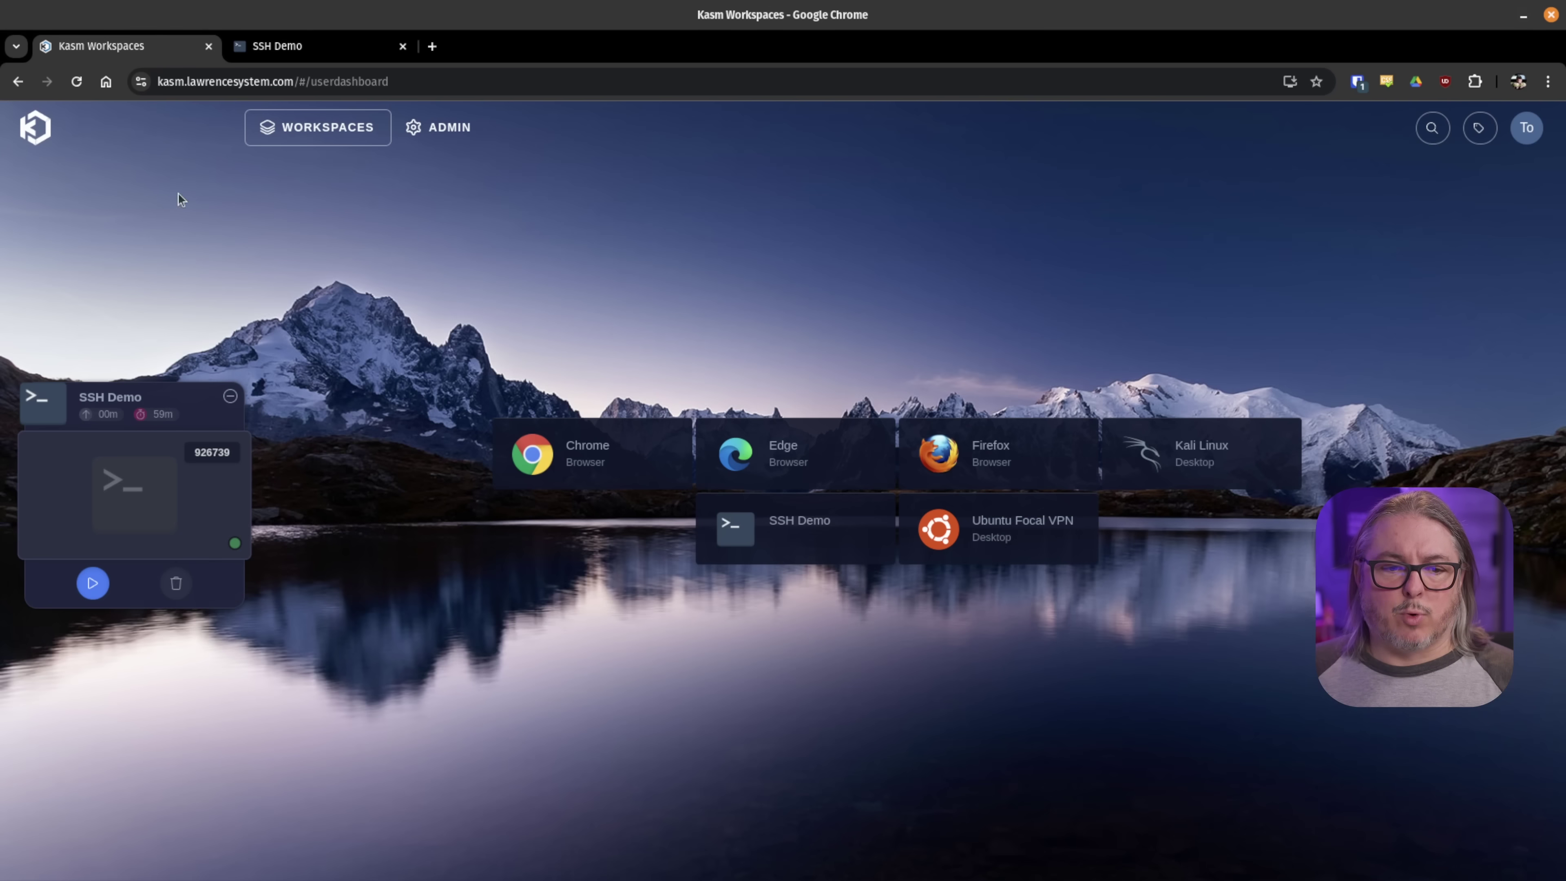
- Delete the SSH Demo session and open Admin > Infrastructure > Servers
click(176, 581)
click(812, 558)
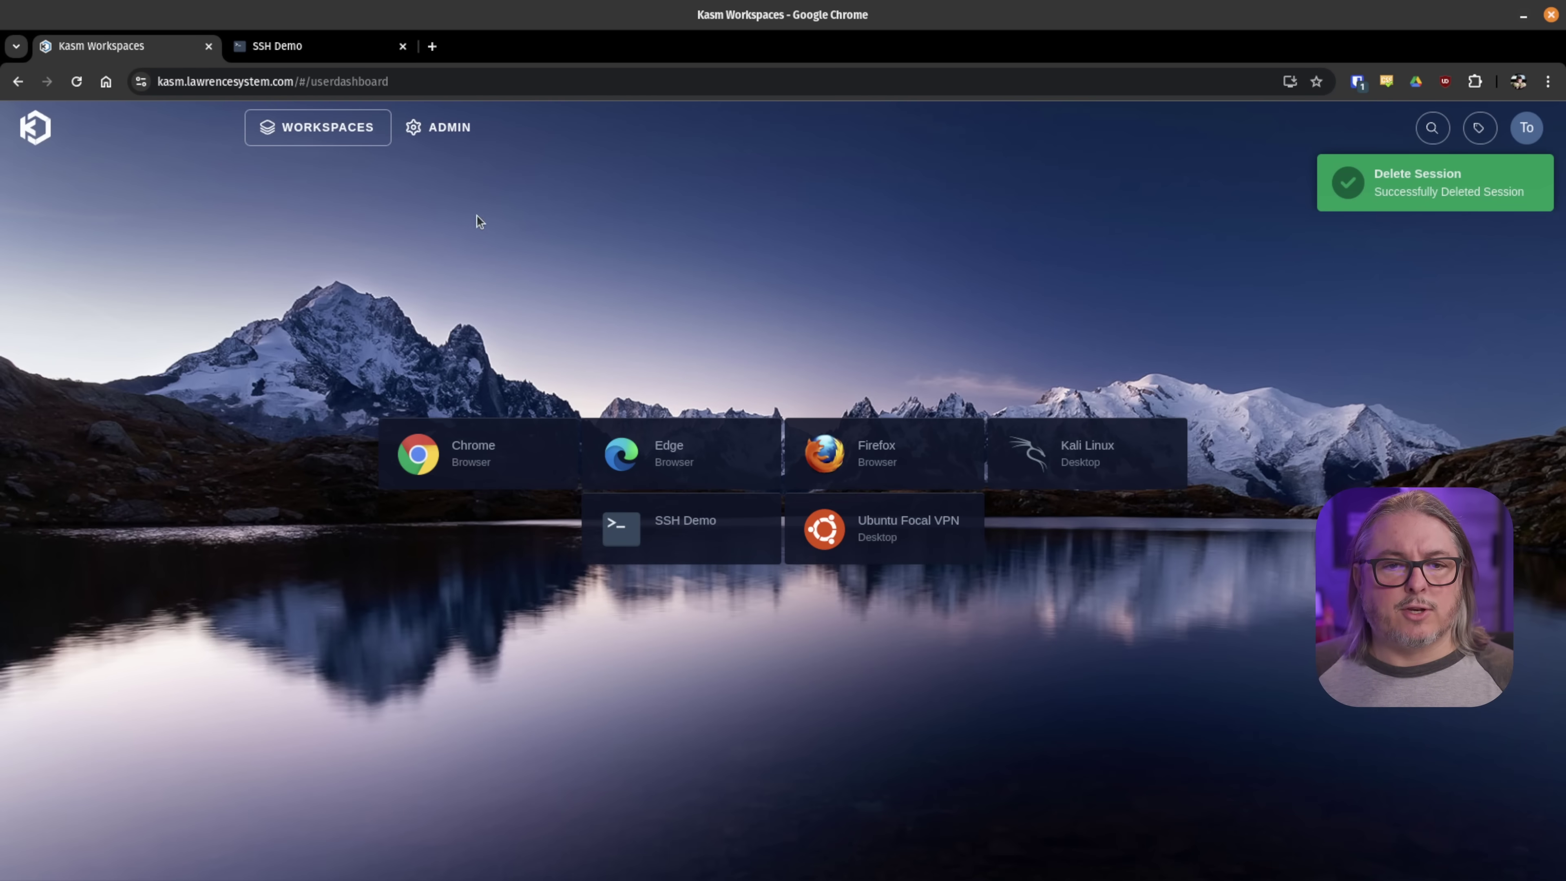
click(455, 137)
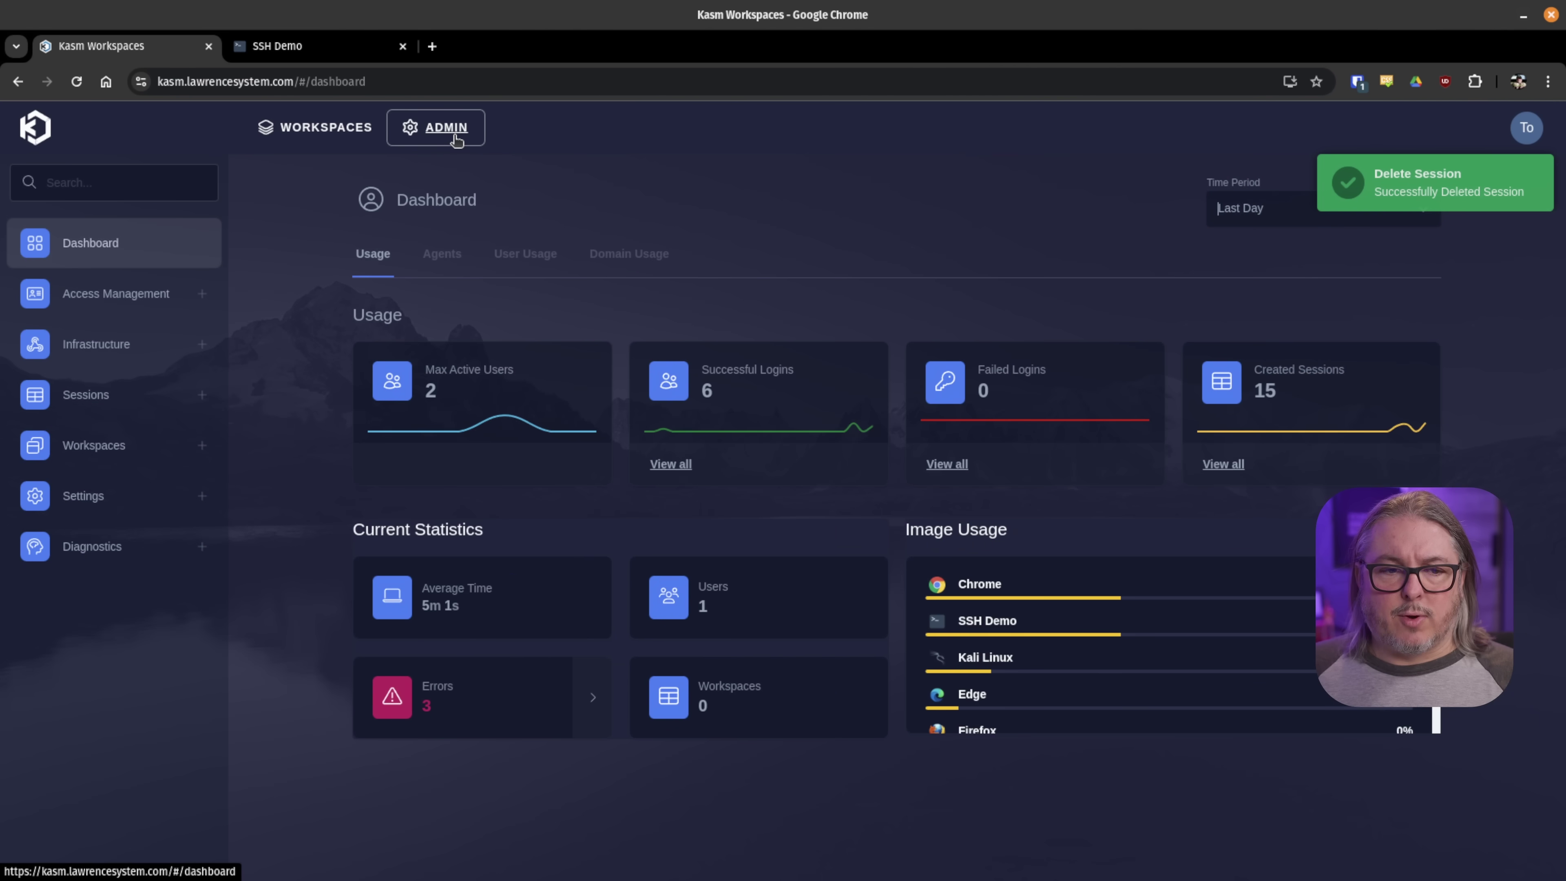
click(104, 345)
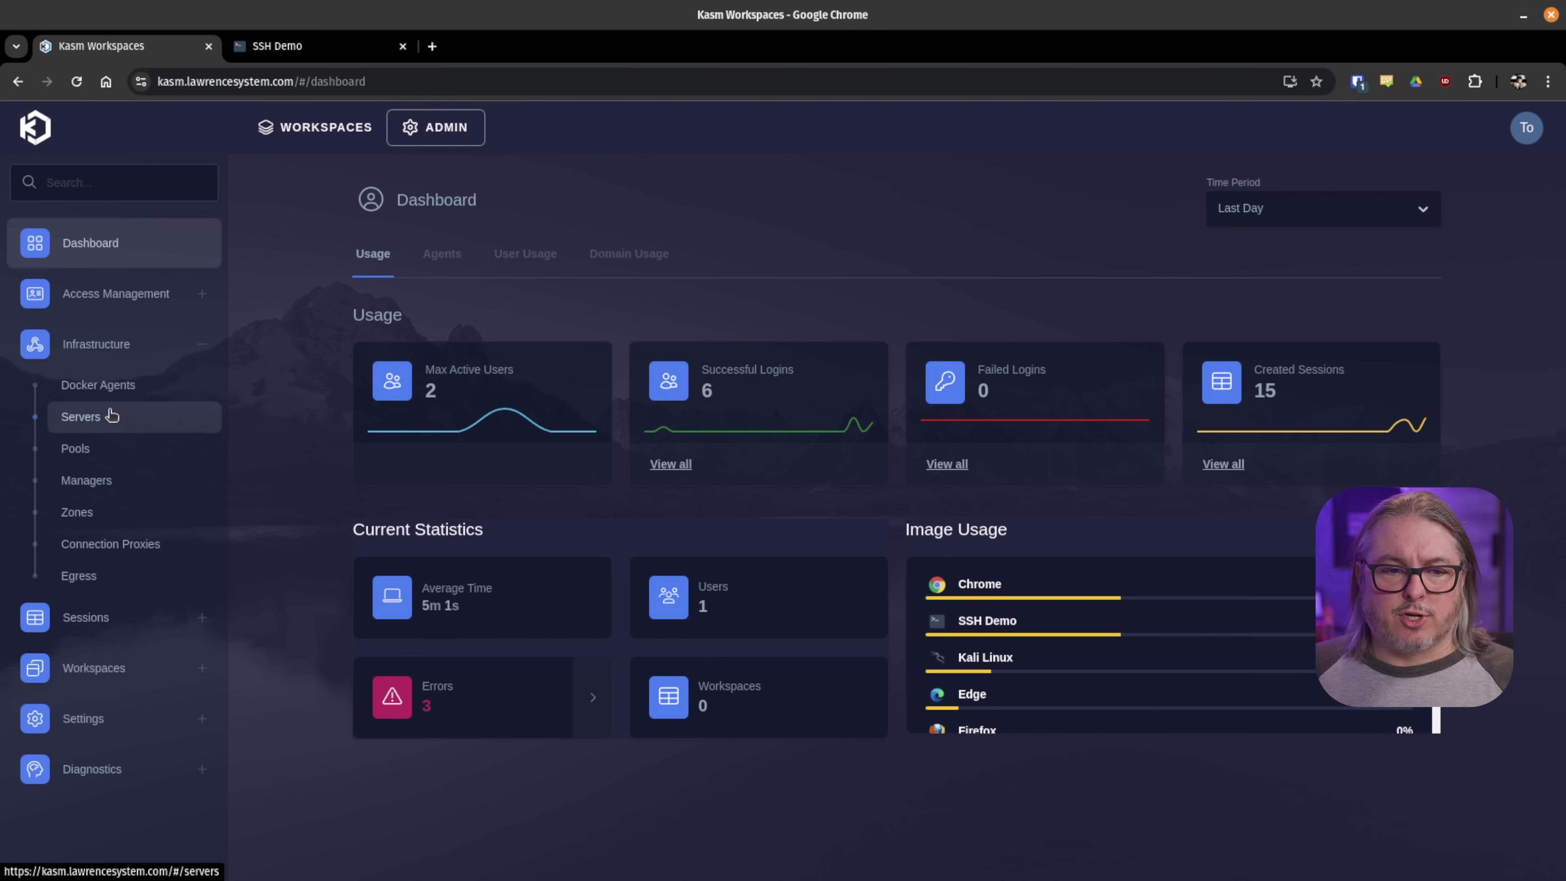
click(113, 432)
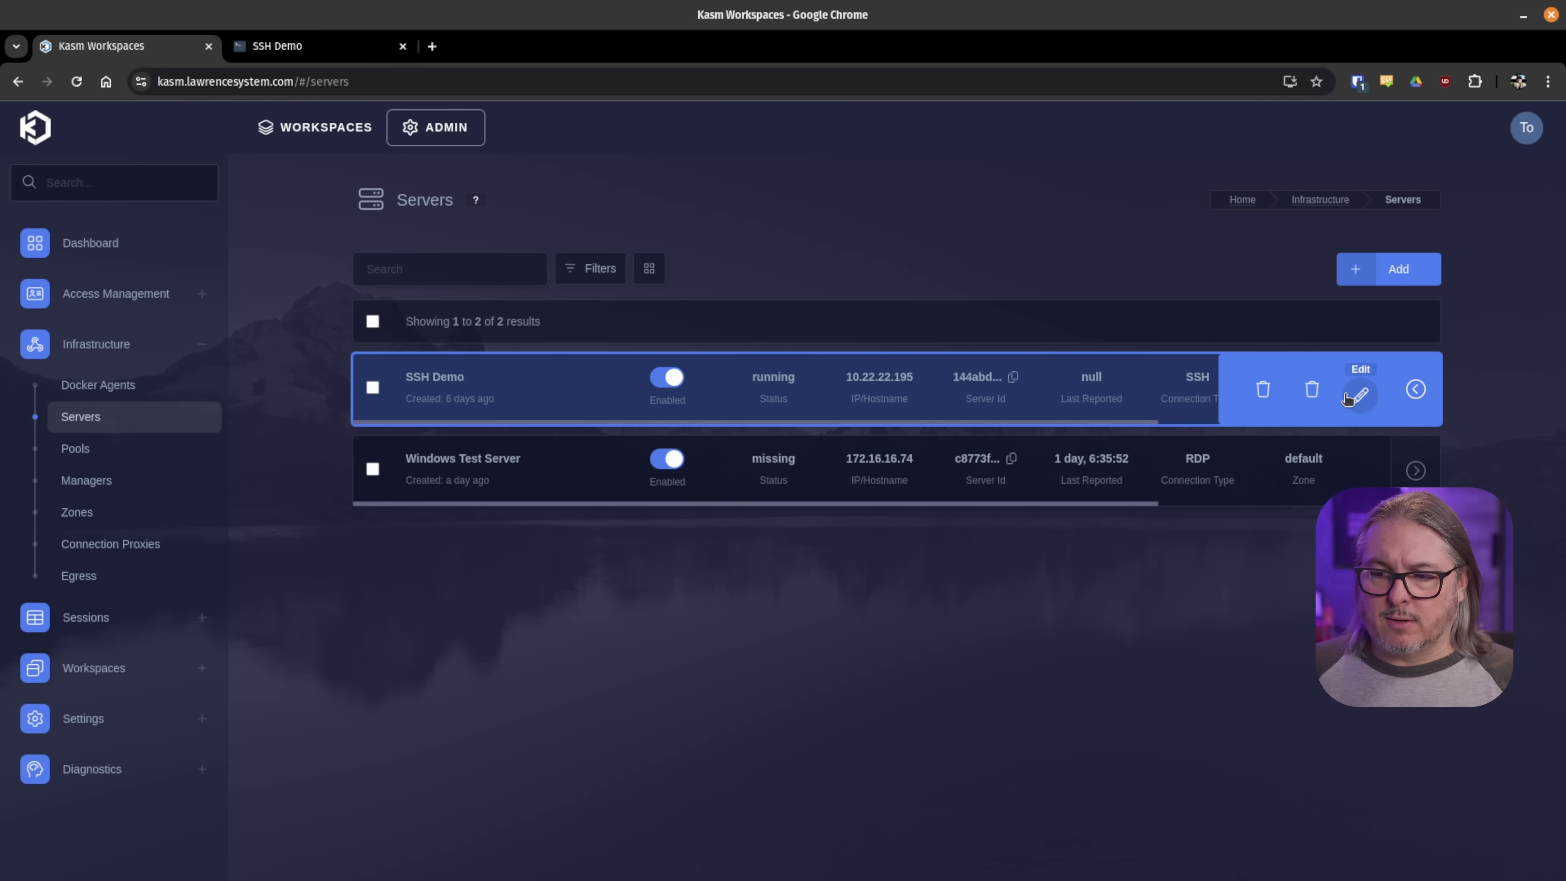
- Edit the SSH Demo server, keeping SSH as its connection type and reviewing the username
click(1353, 394)
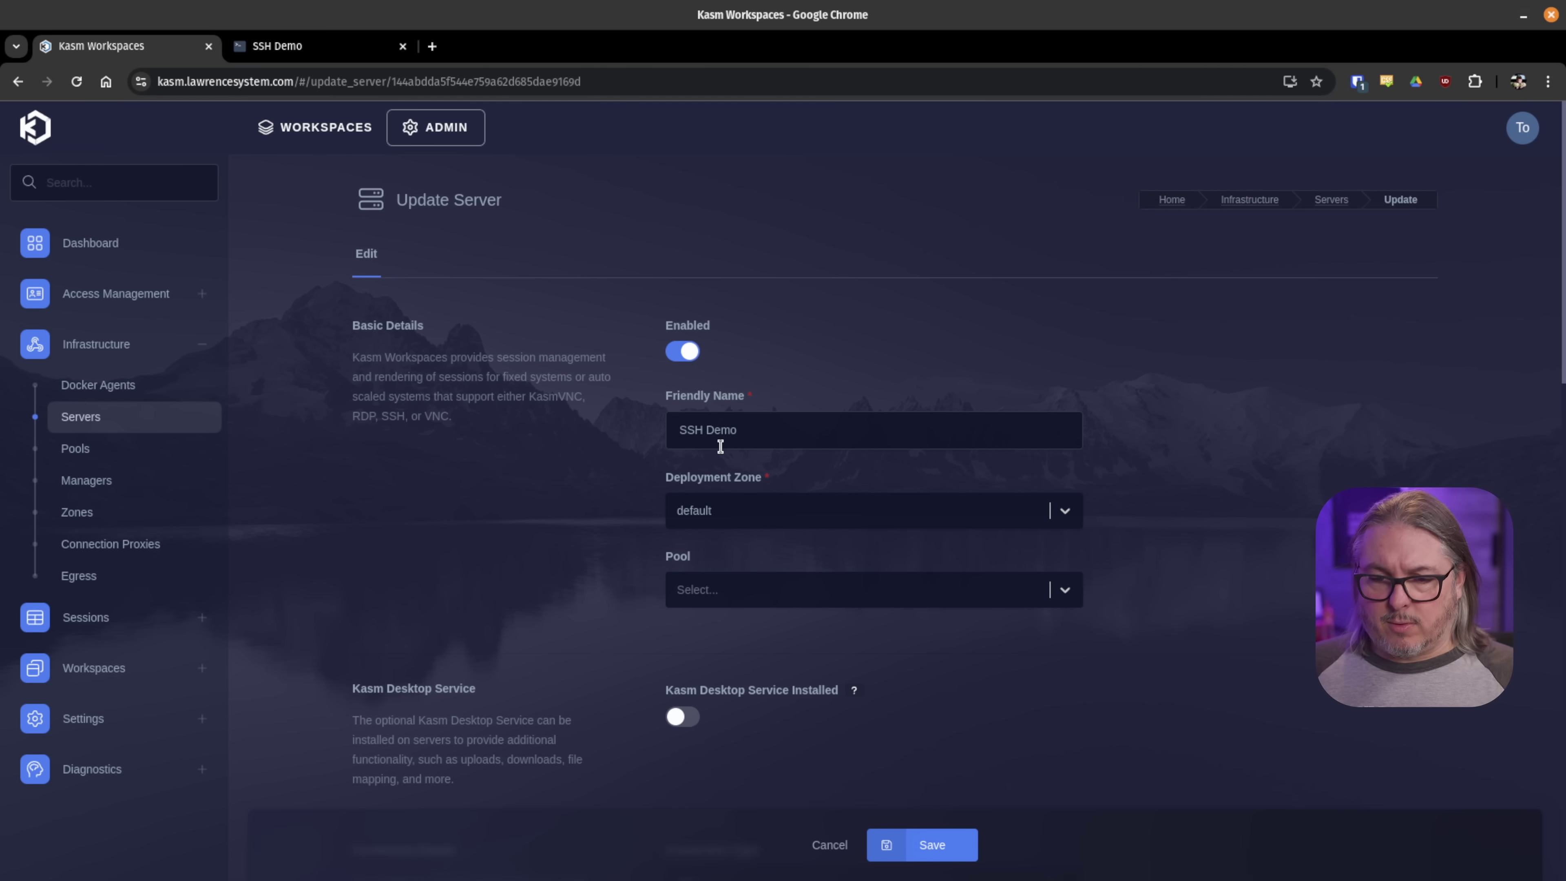
scroll(782, 441, down, 8)
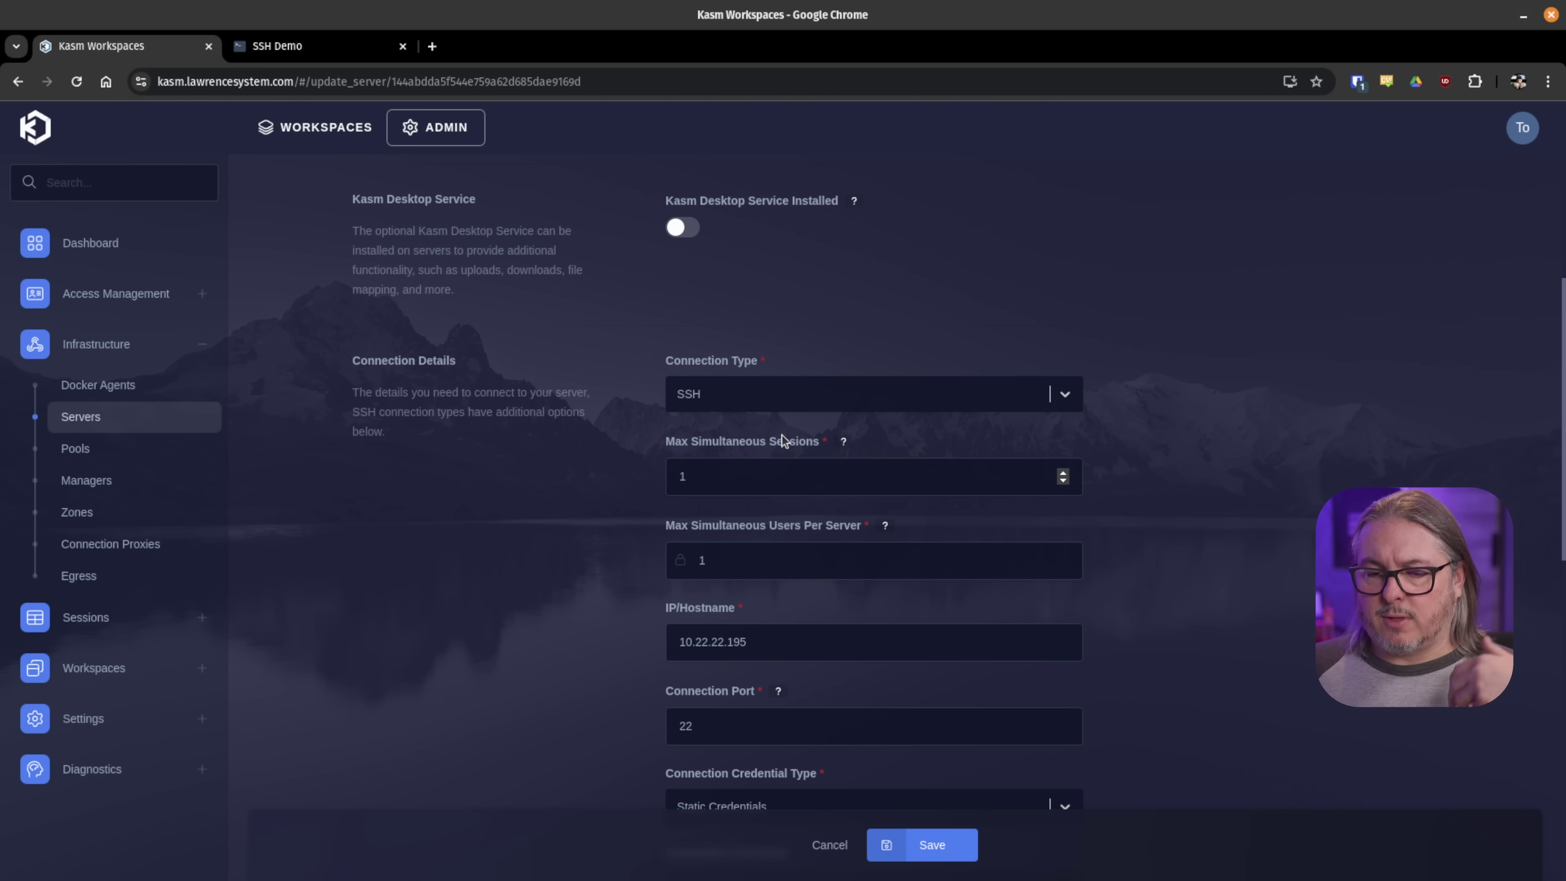
scroll(782, 440, down, 2)
click(1065, 297)
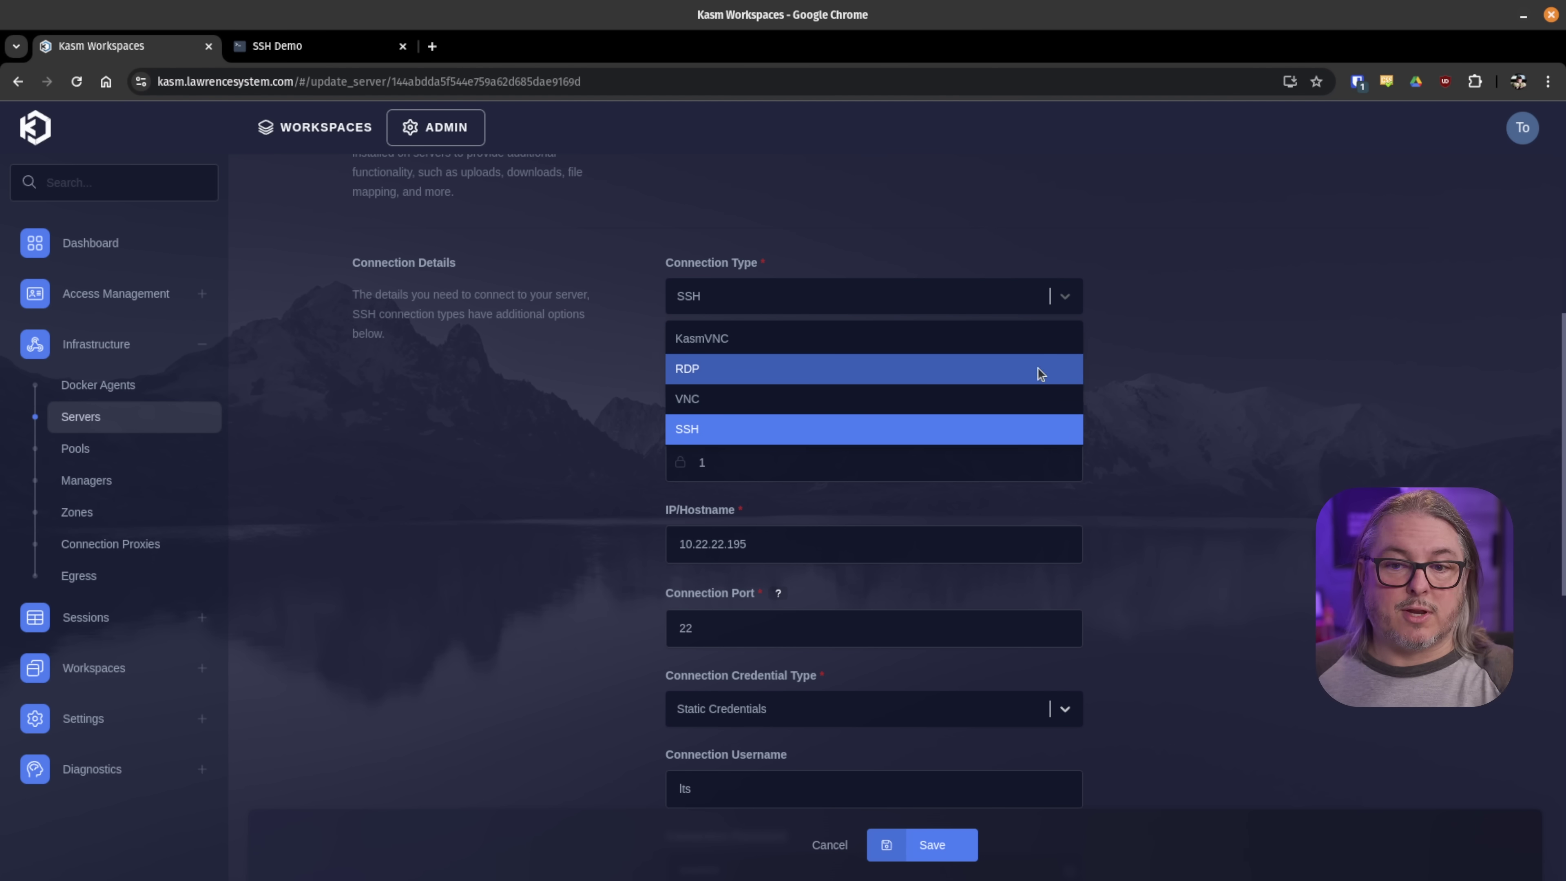
click(1199, 370)
scroll(1174, 390, down, 3)
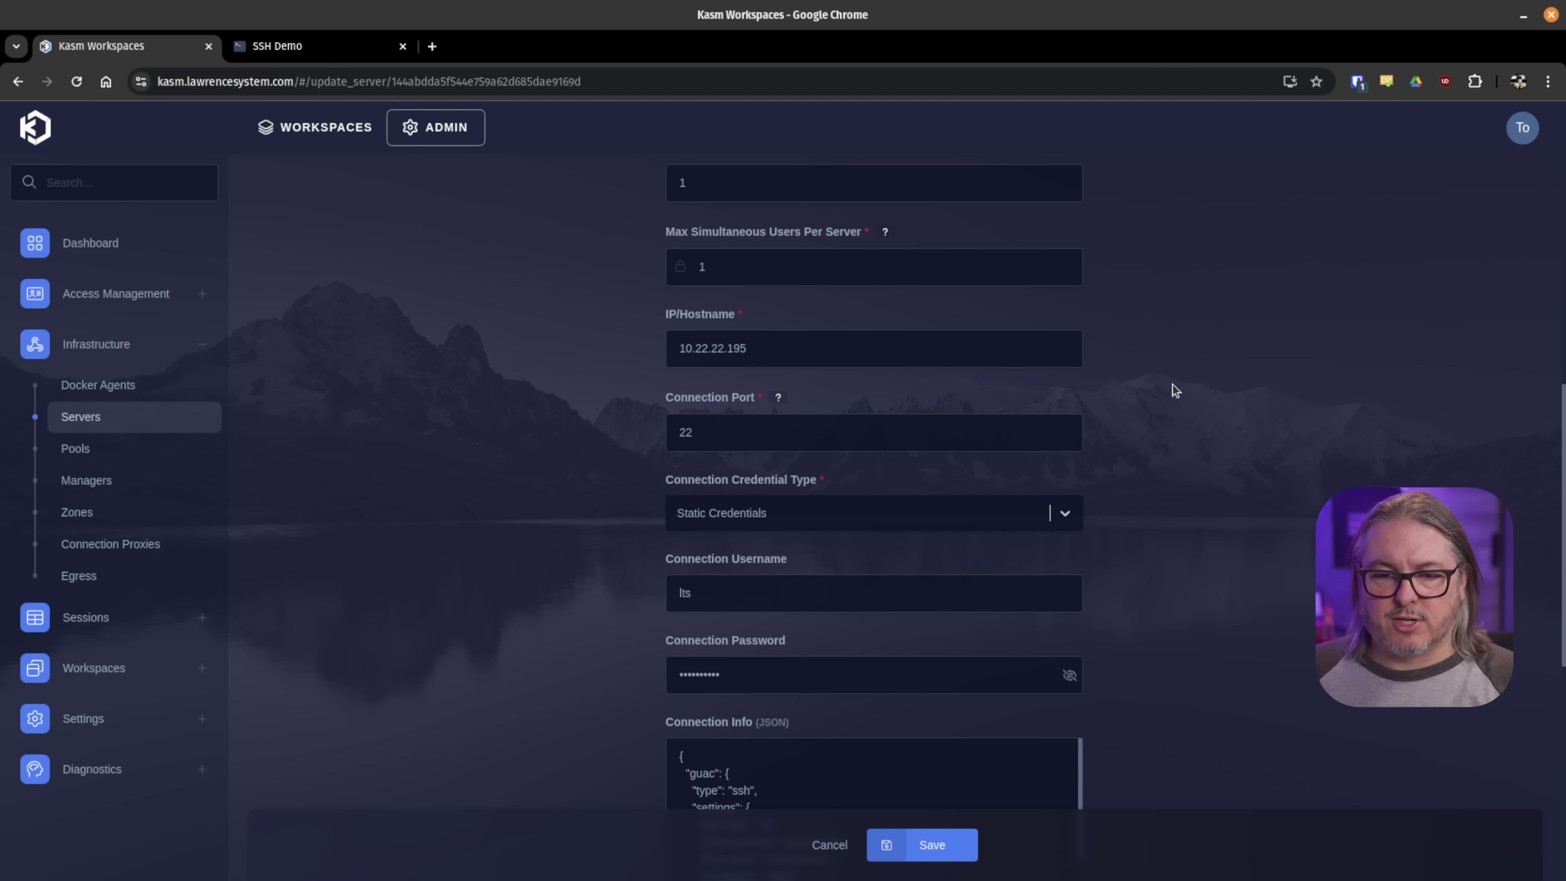
scroll(856, 339, down, 5)
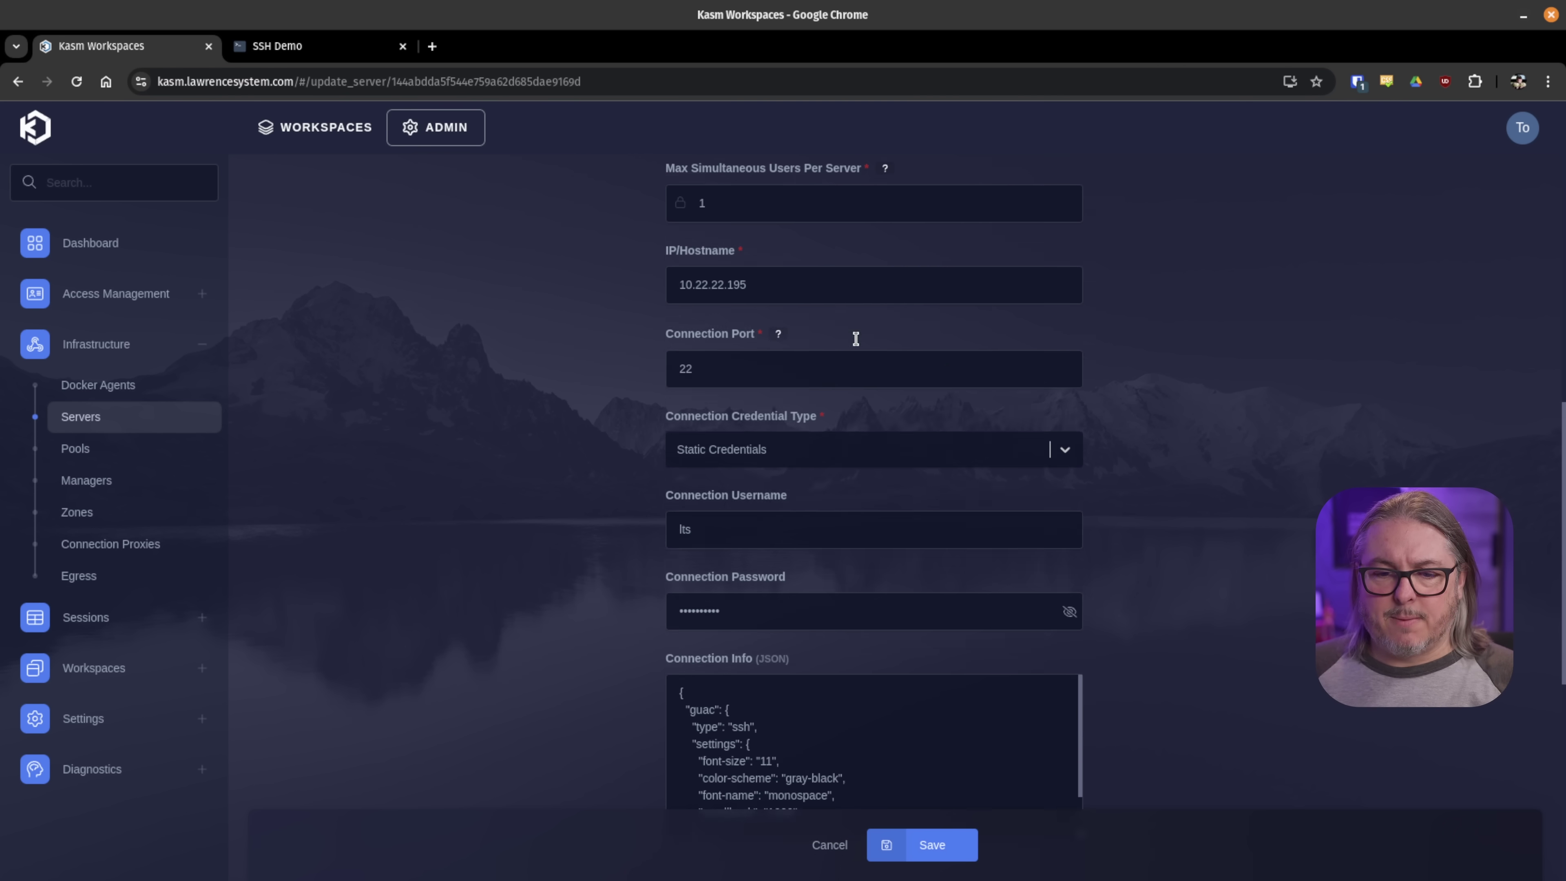
click(767, 306)
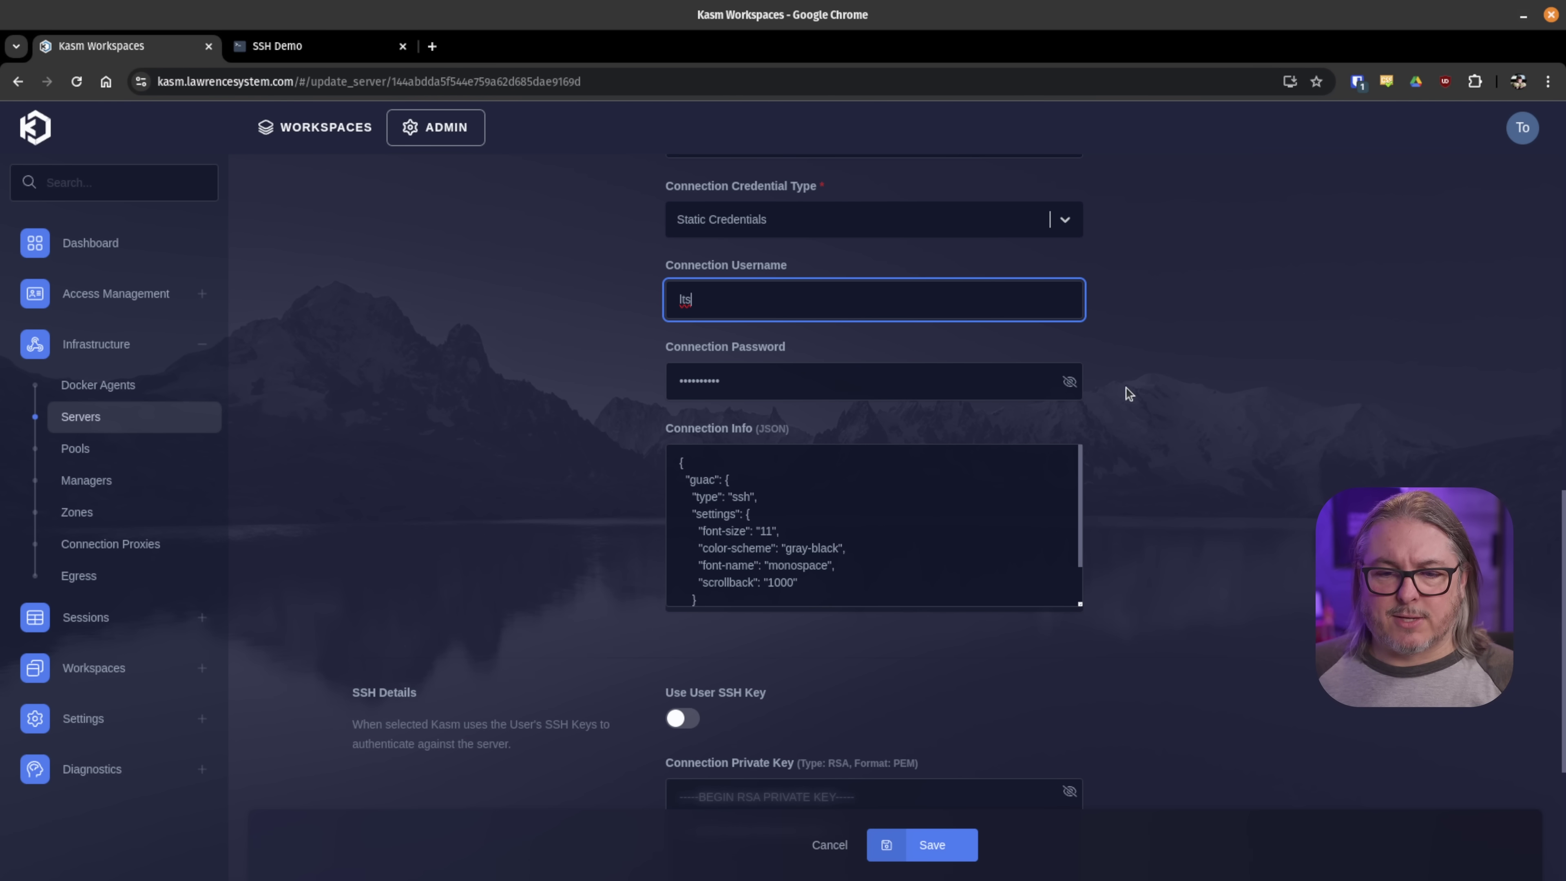
scroll(1126, 393, down, 2)
- Set font-size to "22" in Connection Info JSON, leaving Use User SSH Key off
click(776, 434)
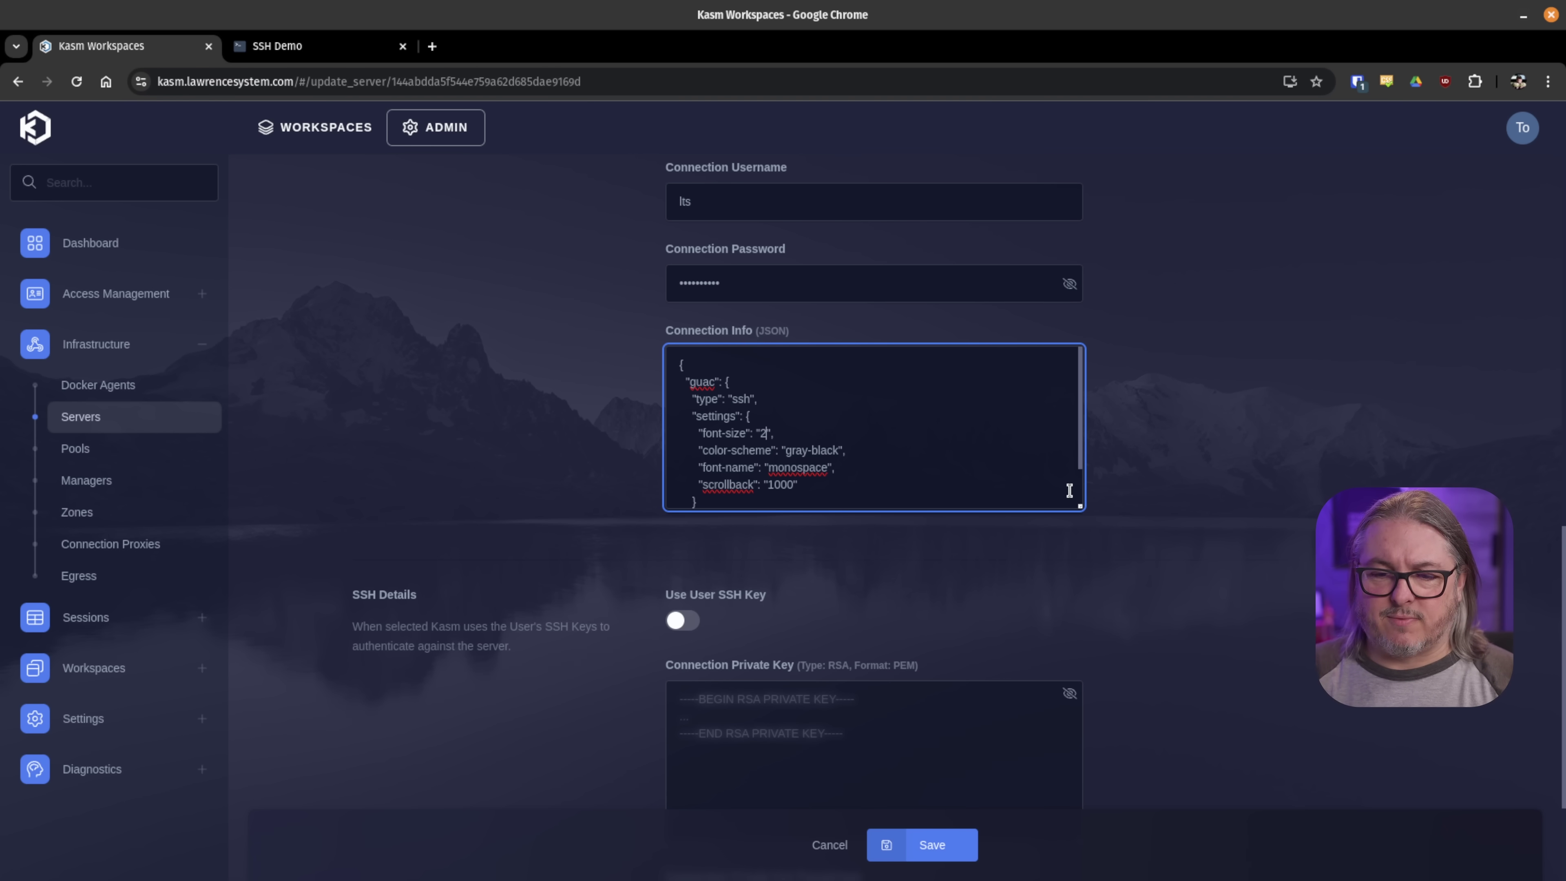
scroll(1048, 488, down, 1)
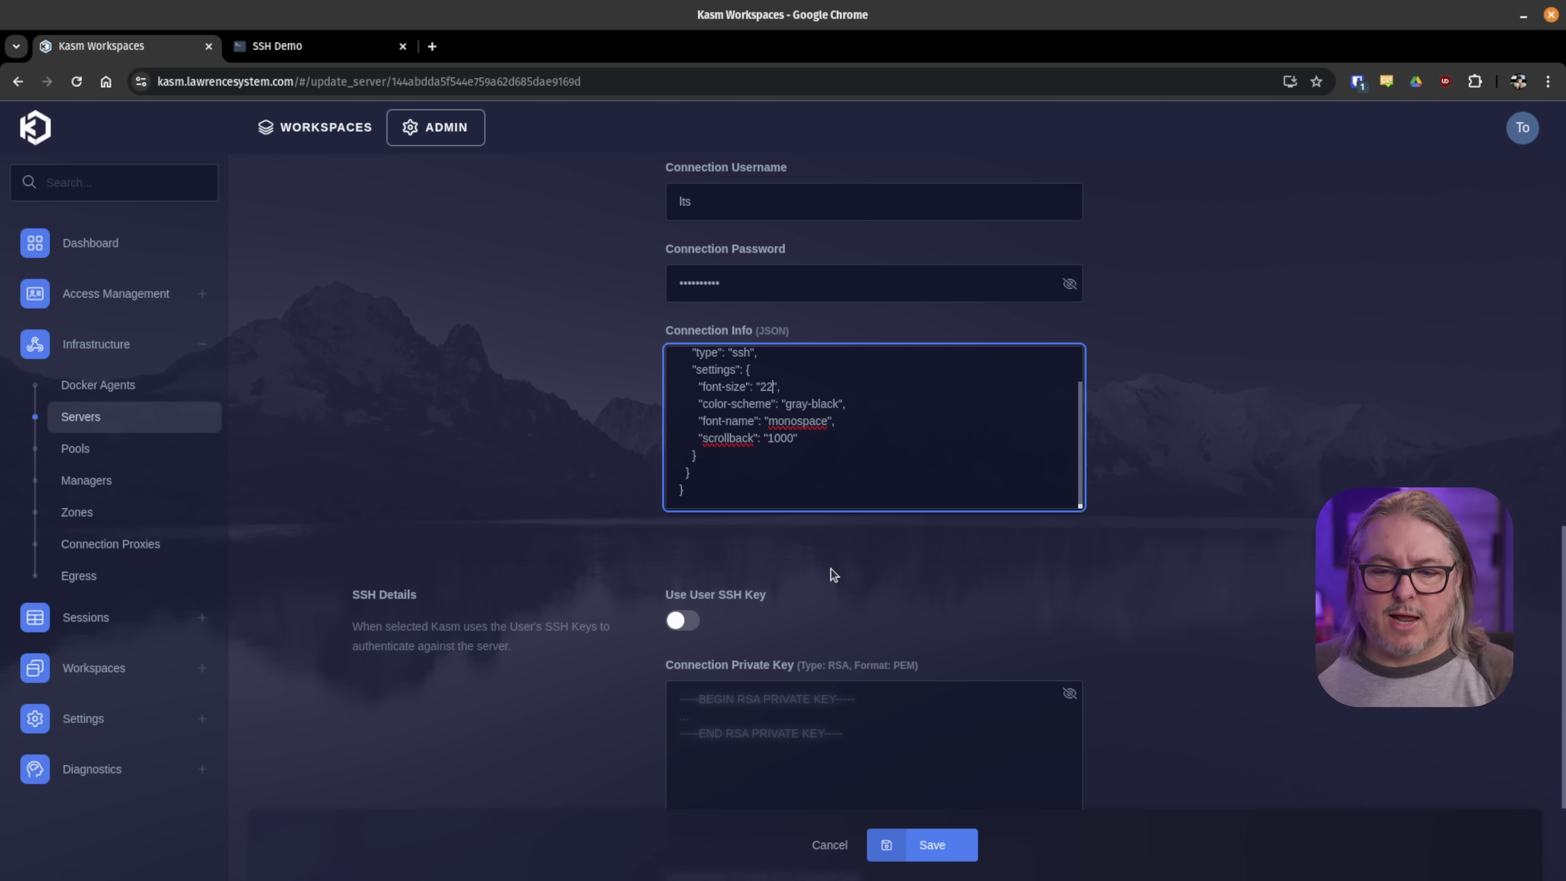
scroll(832, 573, down, 3)
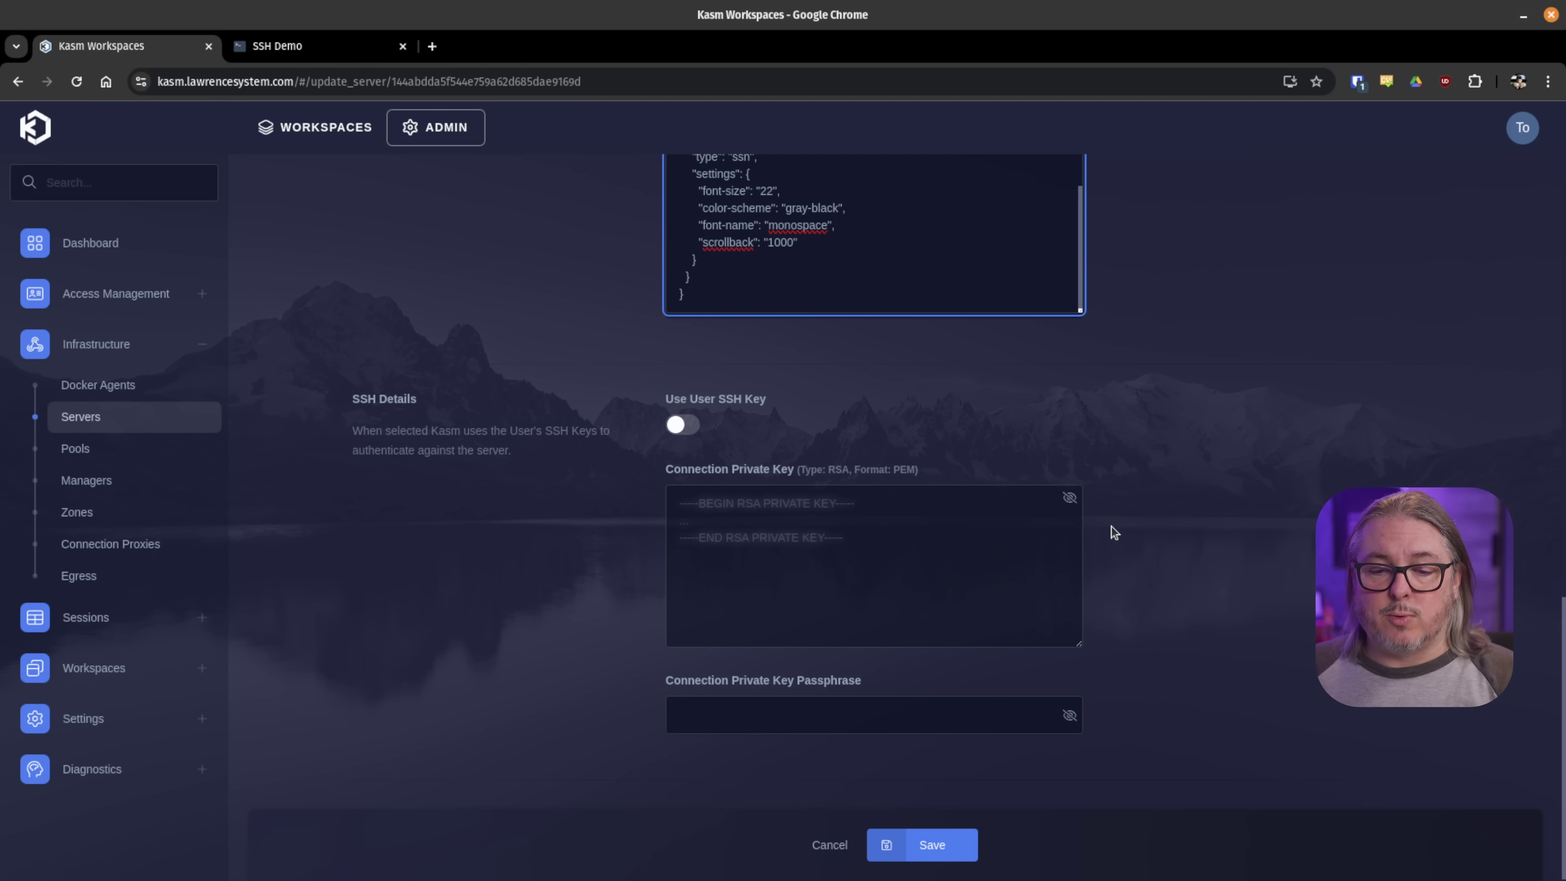
click(866, 725)
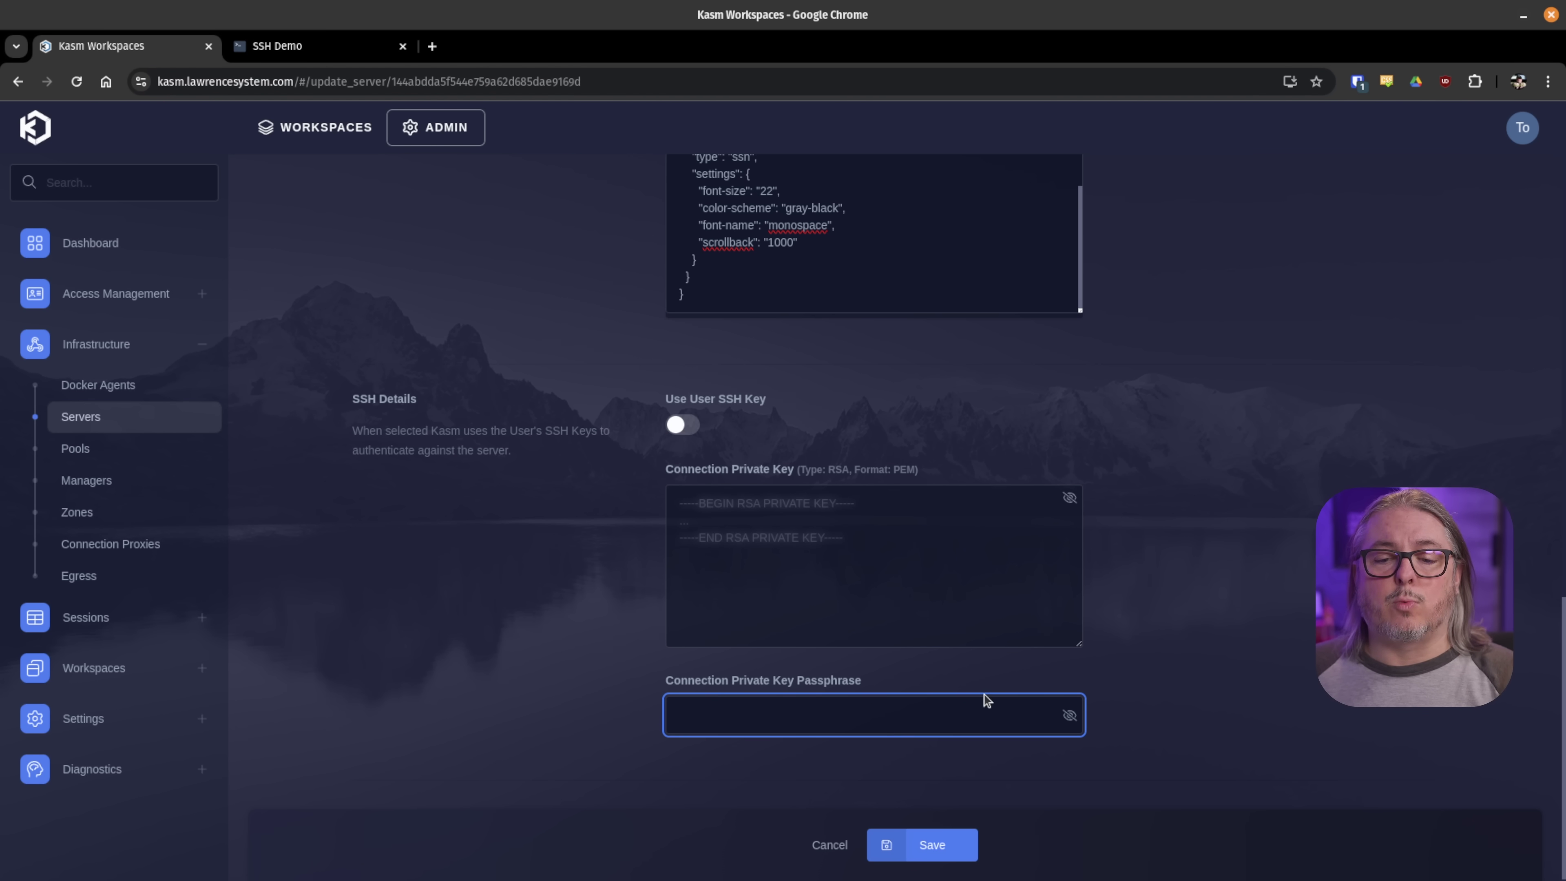
scroll(982, 692, down, 1)
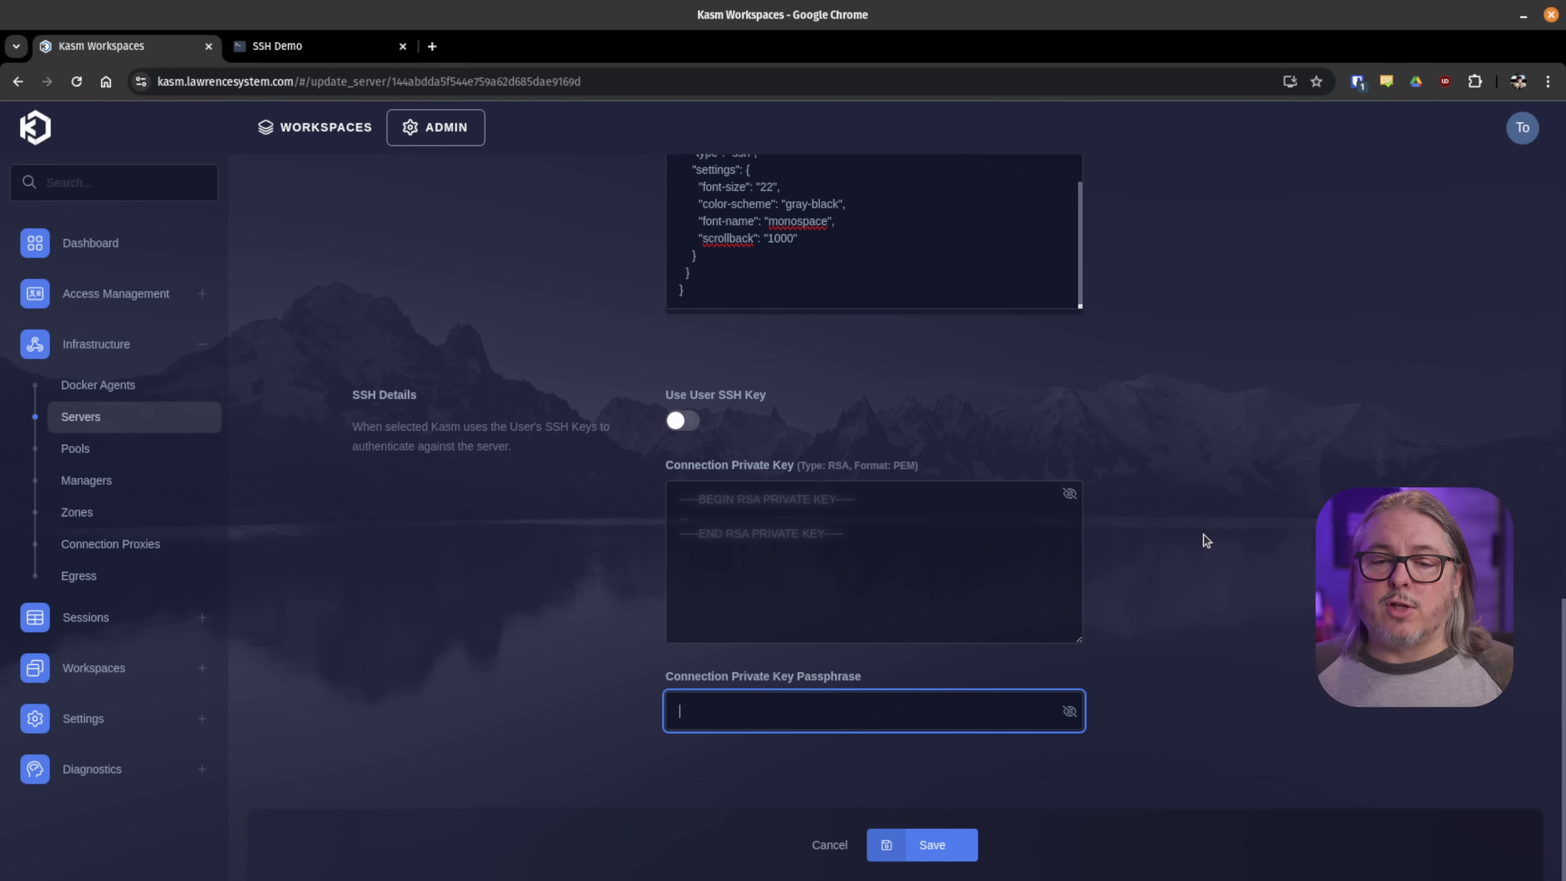
click(679, 422)
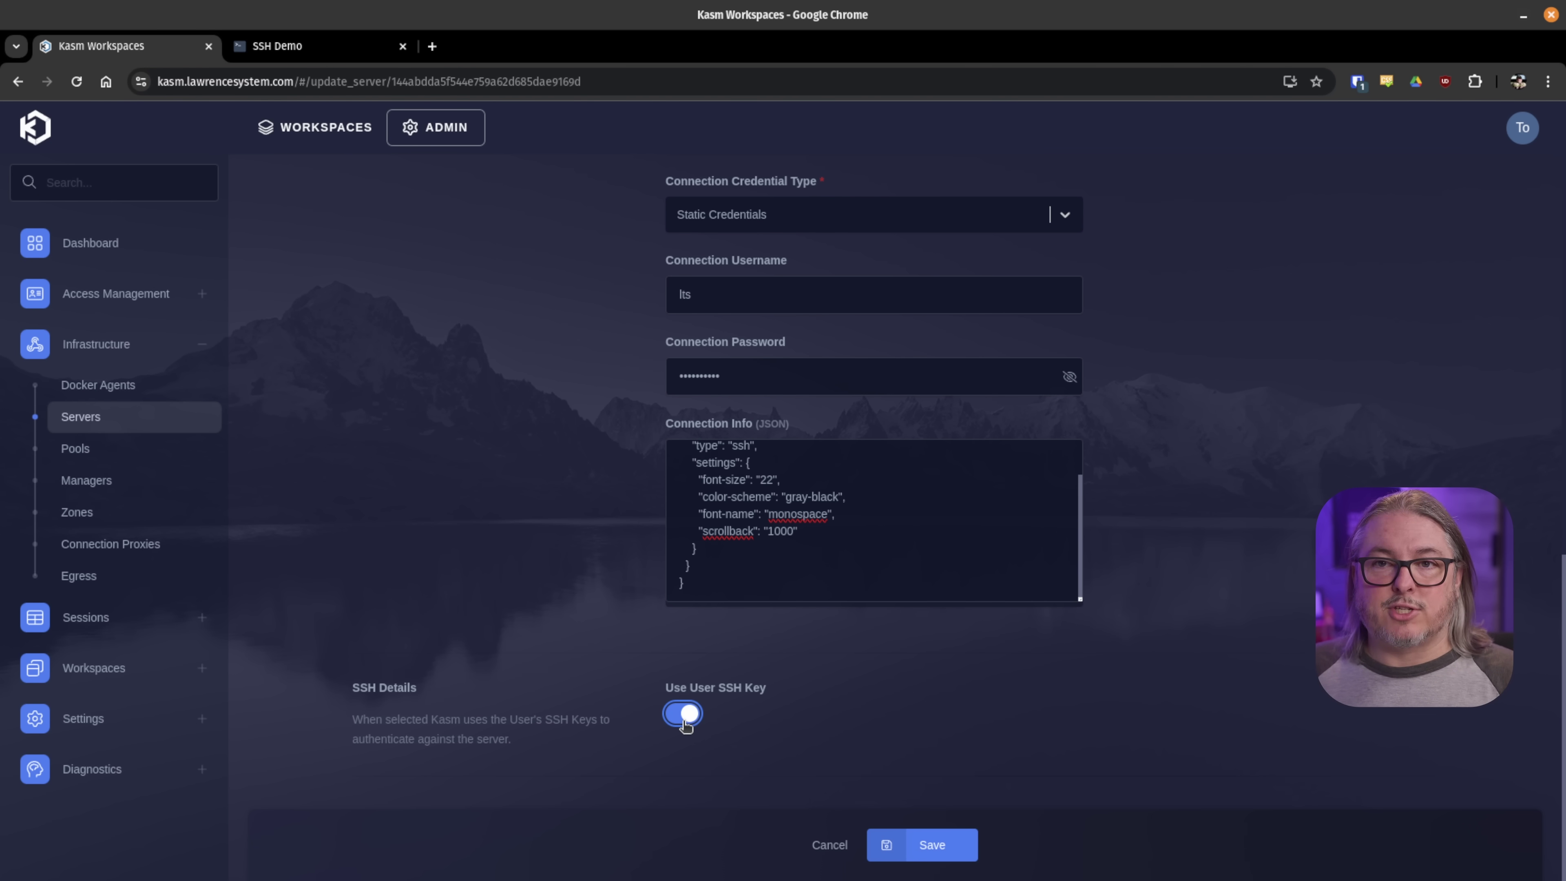
click(683, 722)
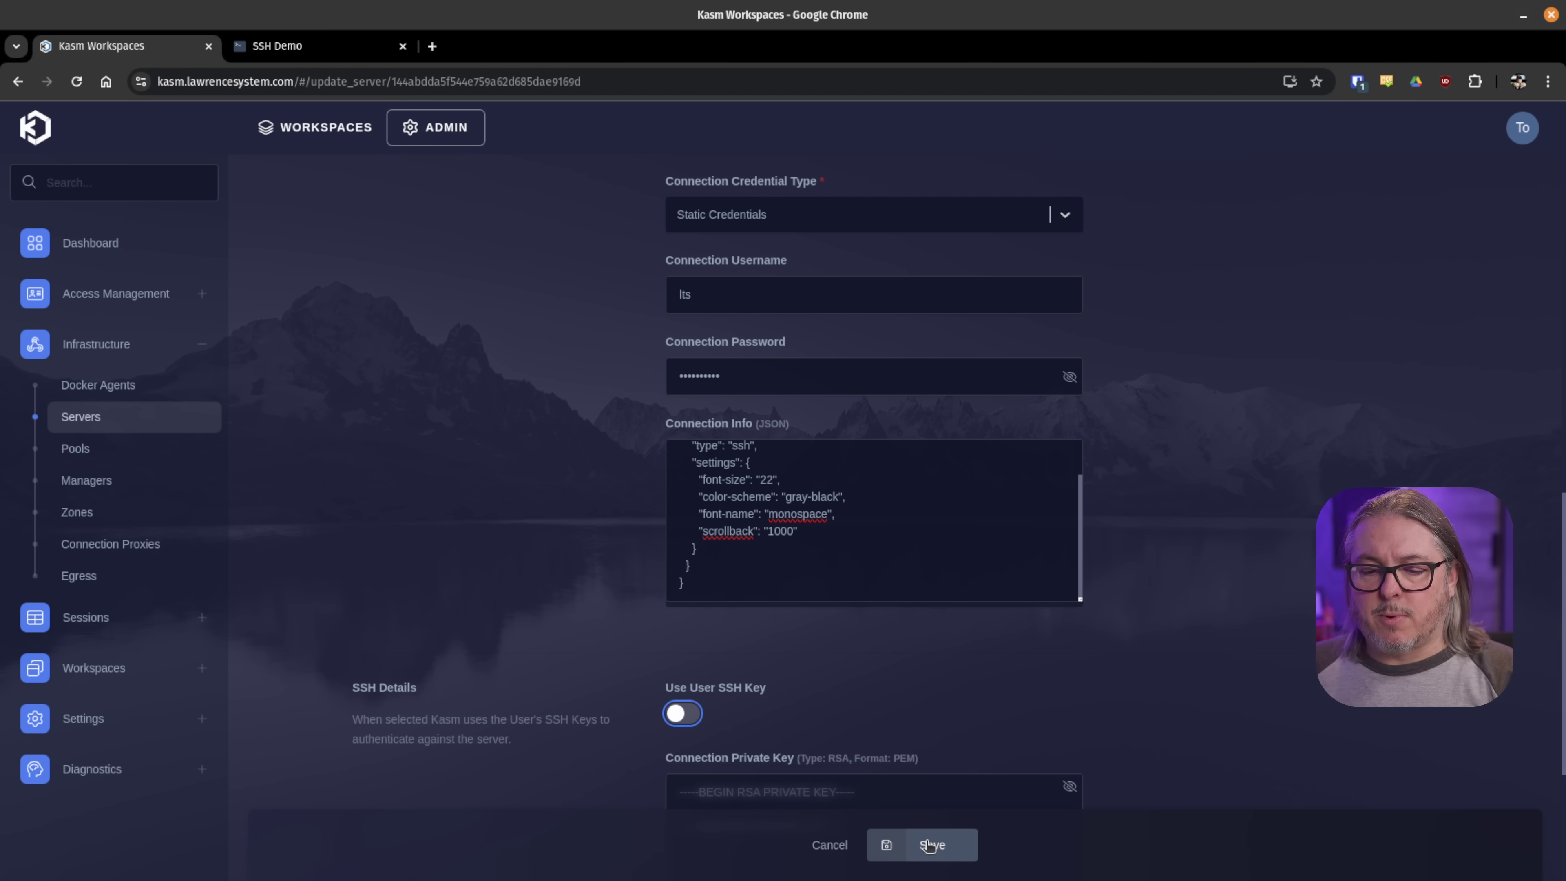
scroll(939, 875, down, 5)
- Save the server settings, then launch SSH Demo and run htop in its terminal
click(944, 856)
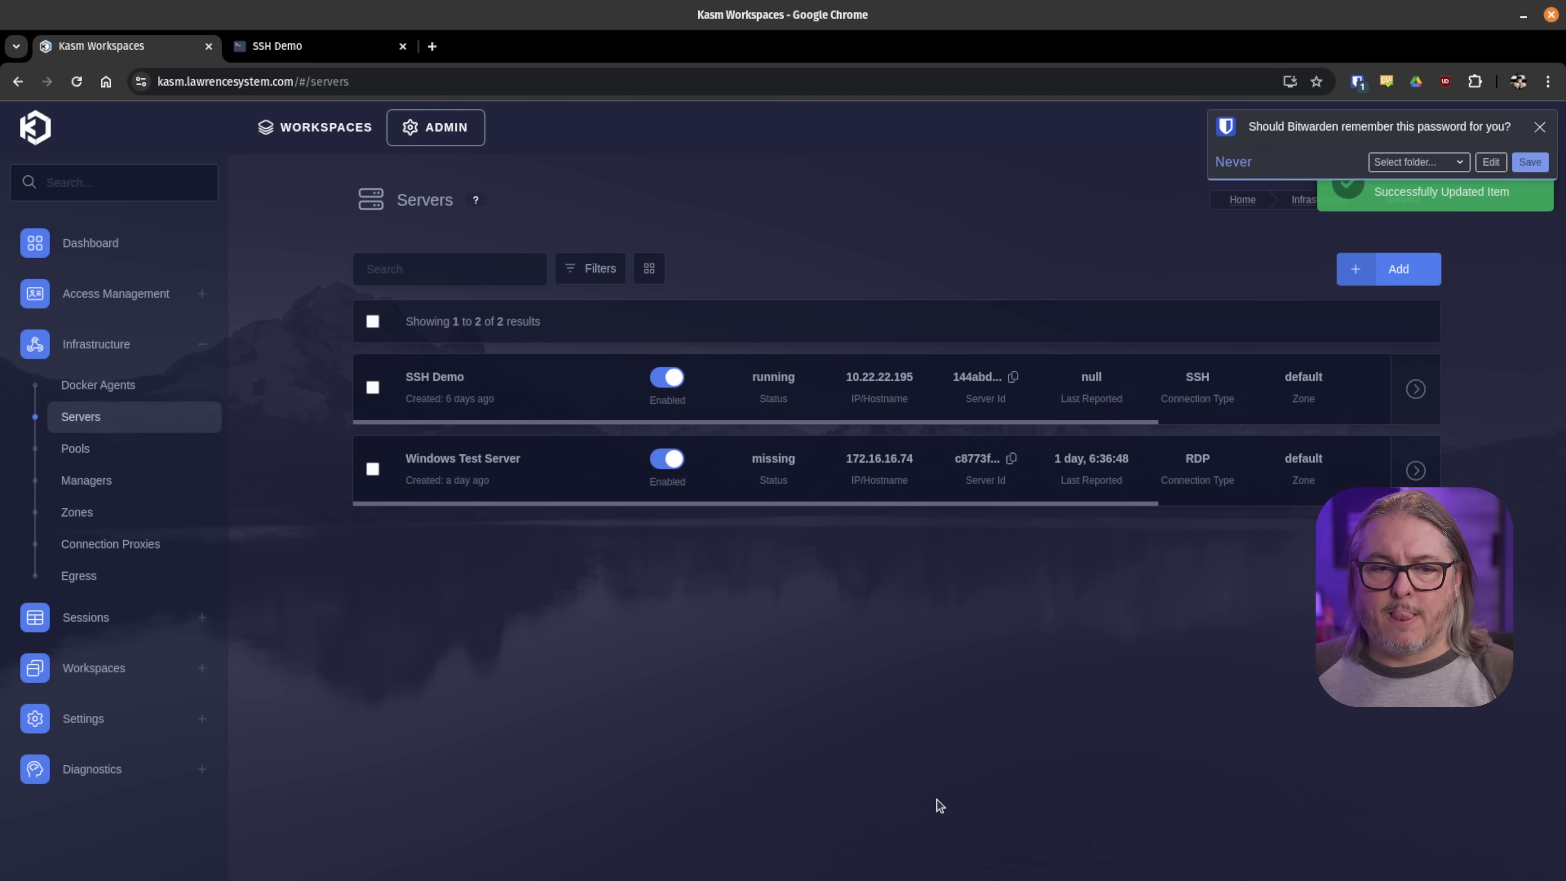
click(291, 130)
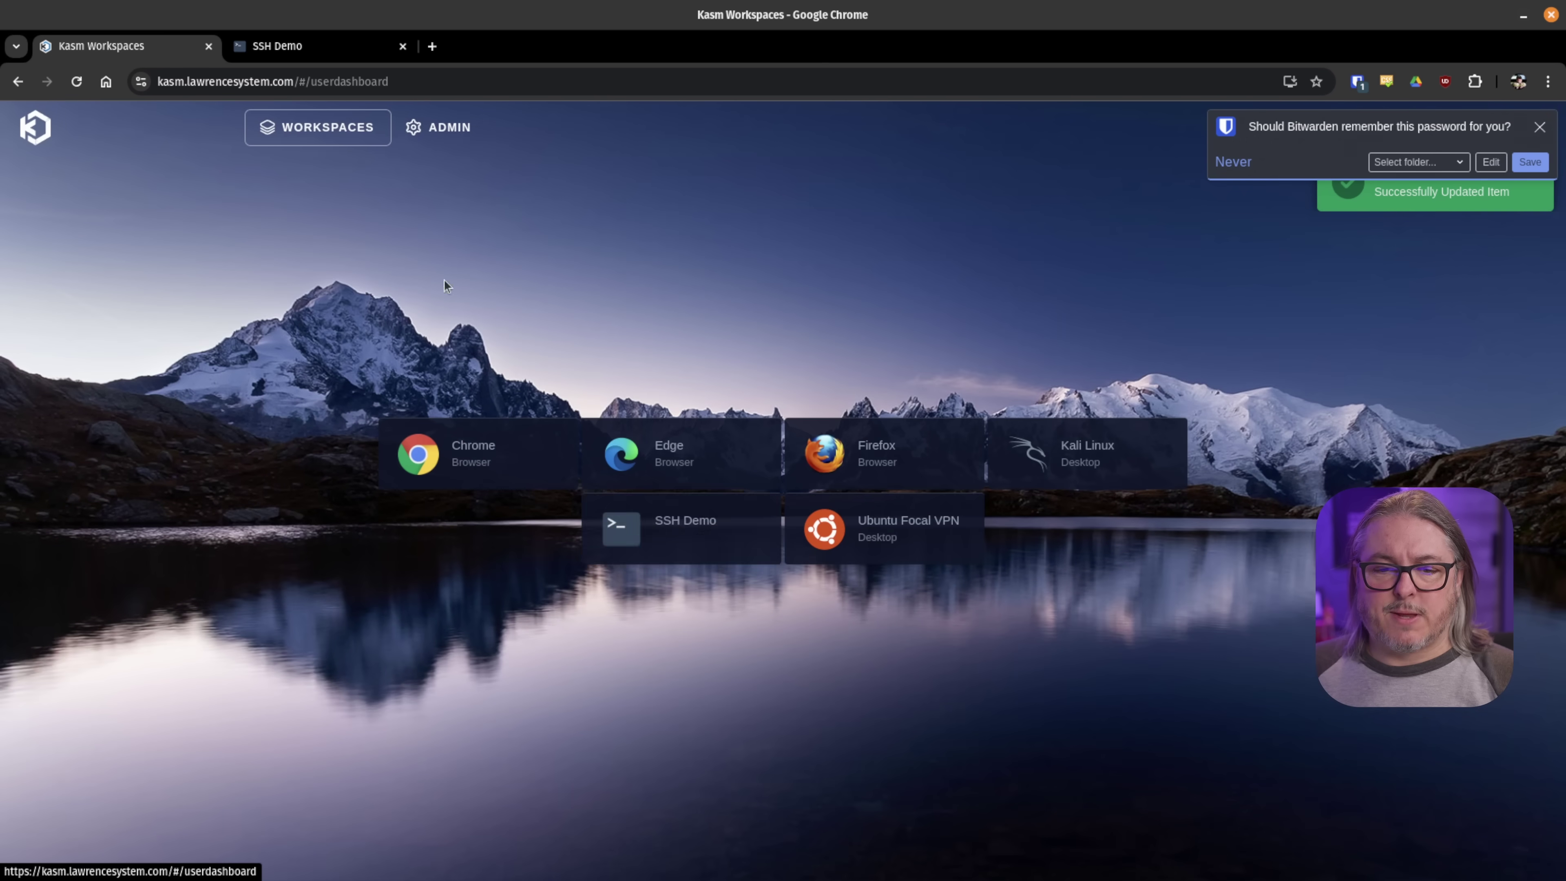
click(675, 524)
click(744, 586)
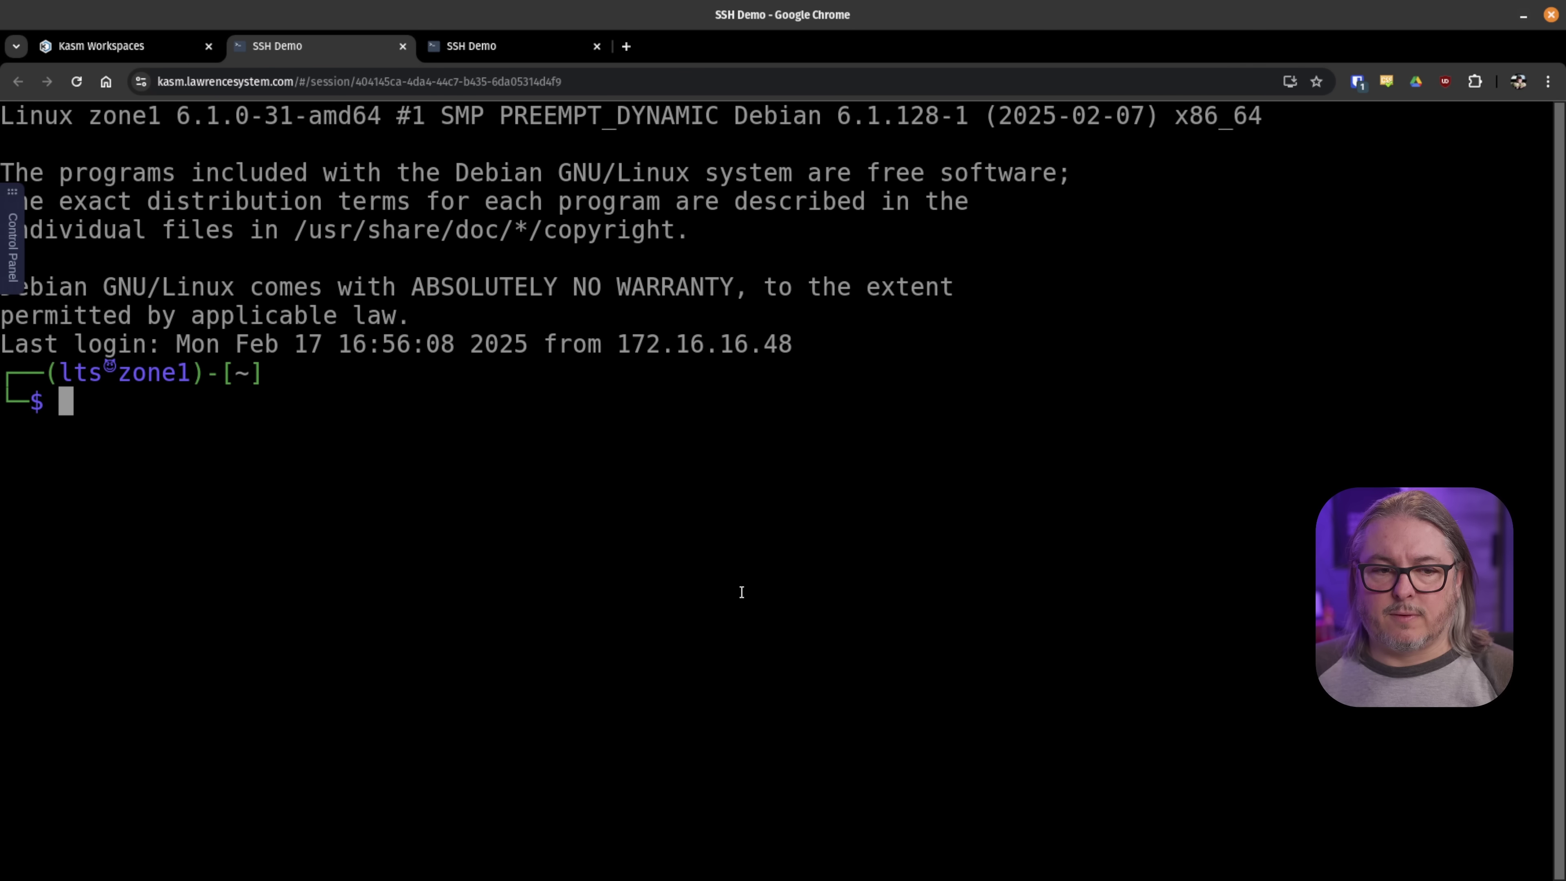
text(htop)
key(Return)
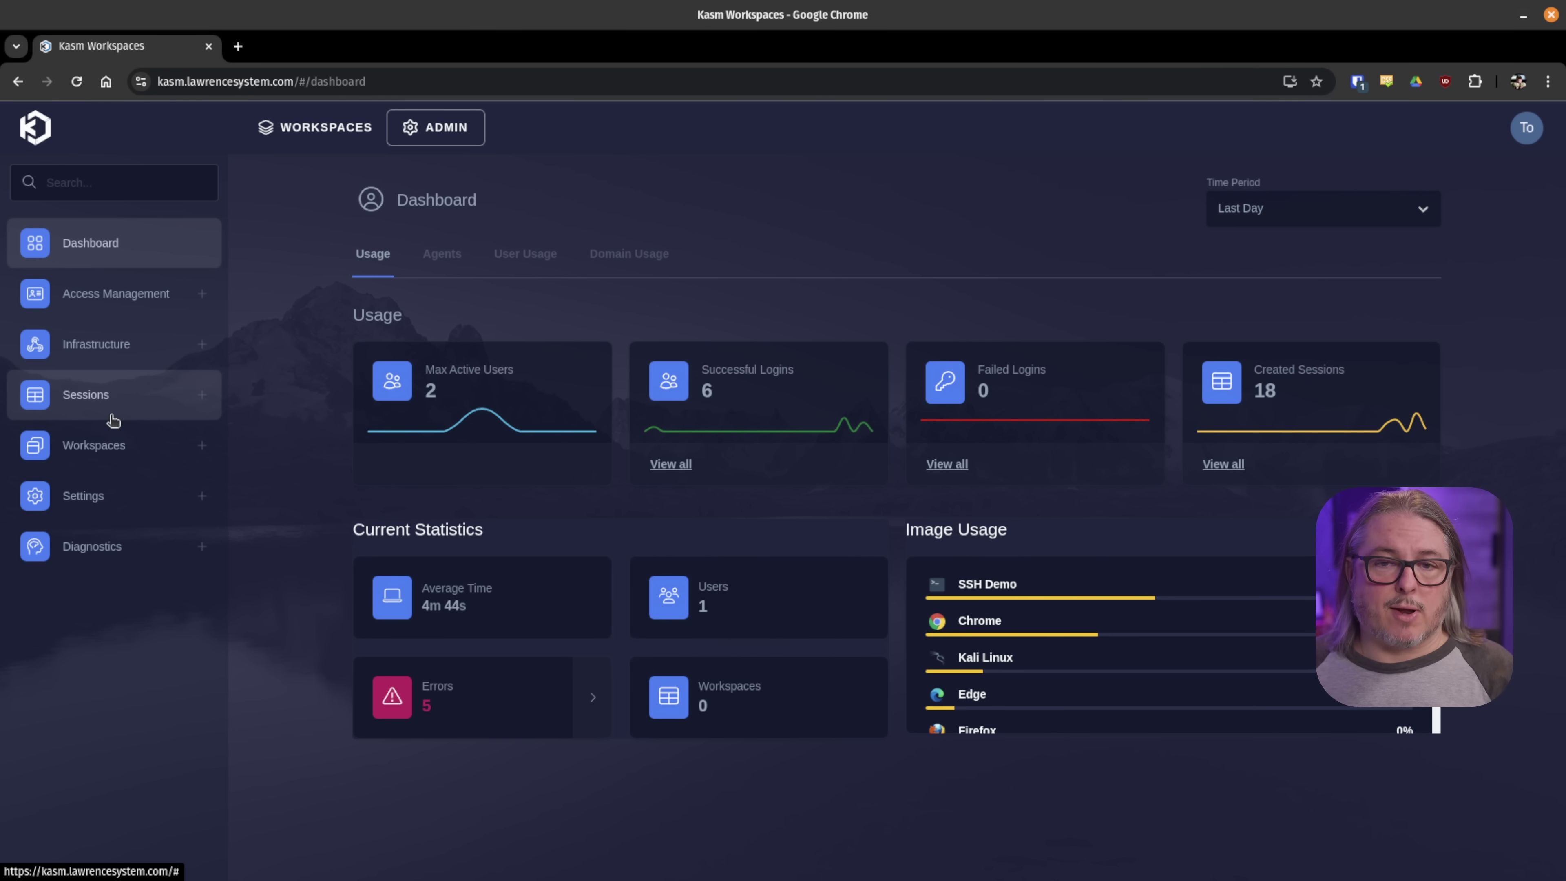
- Start a new egress provider named 'test' and try the Custom and OpenVPN provider types
click(142, 351)
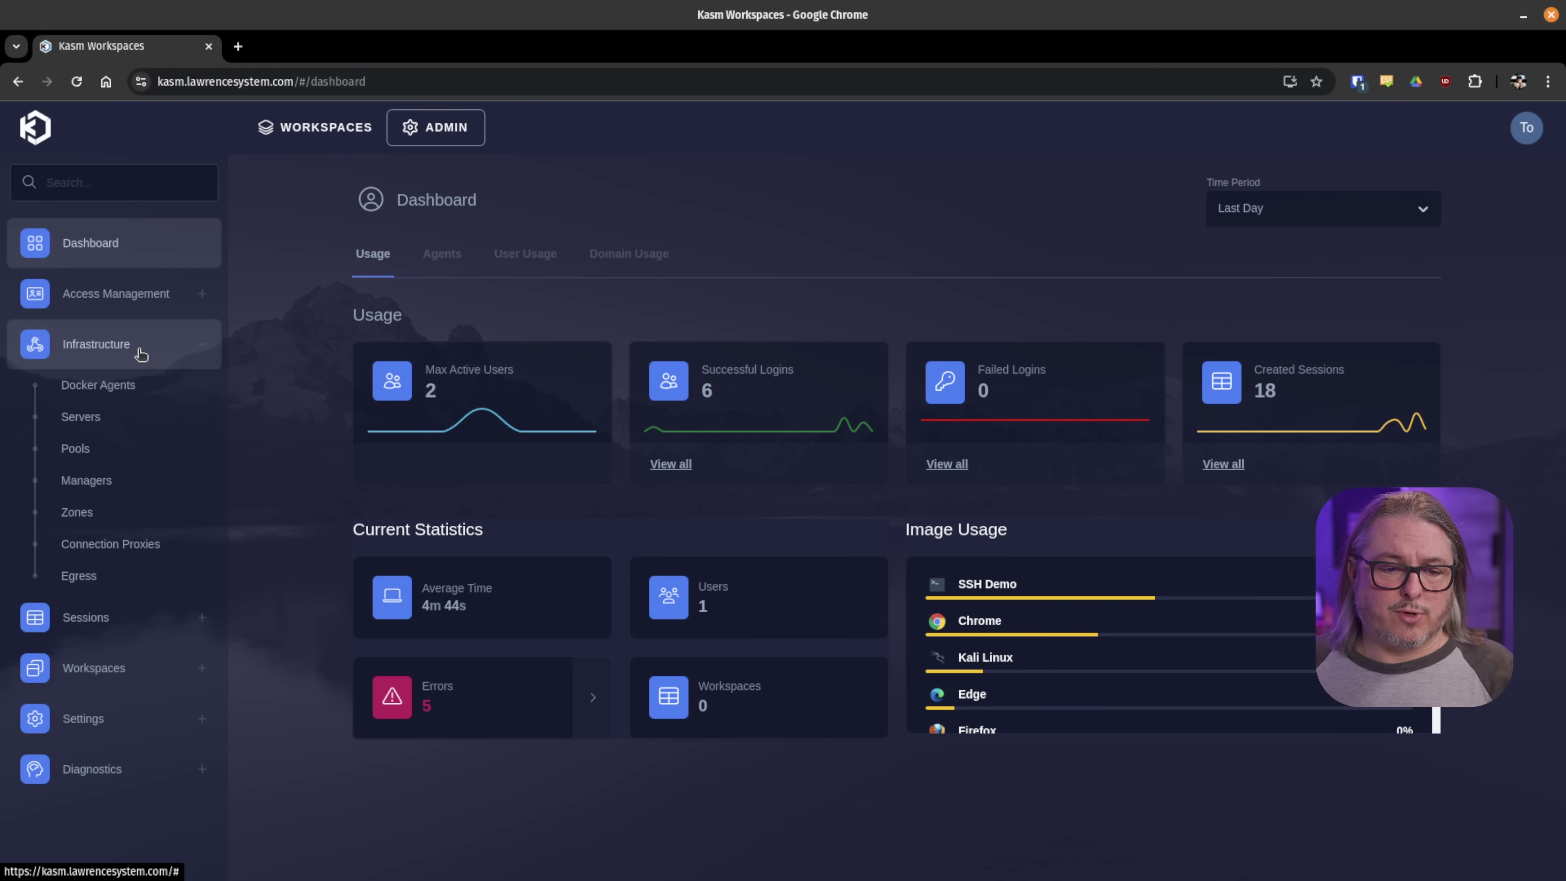
click(104, 575)
click(907, 491)
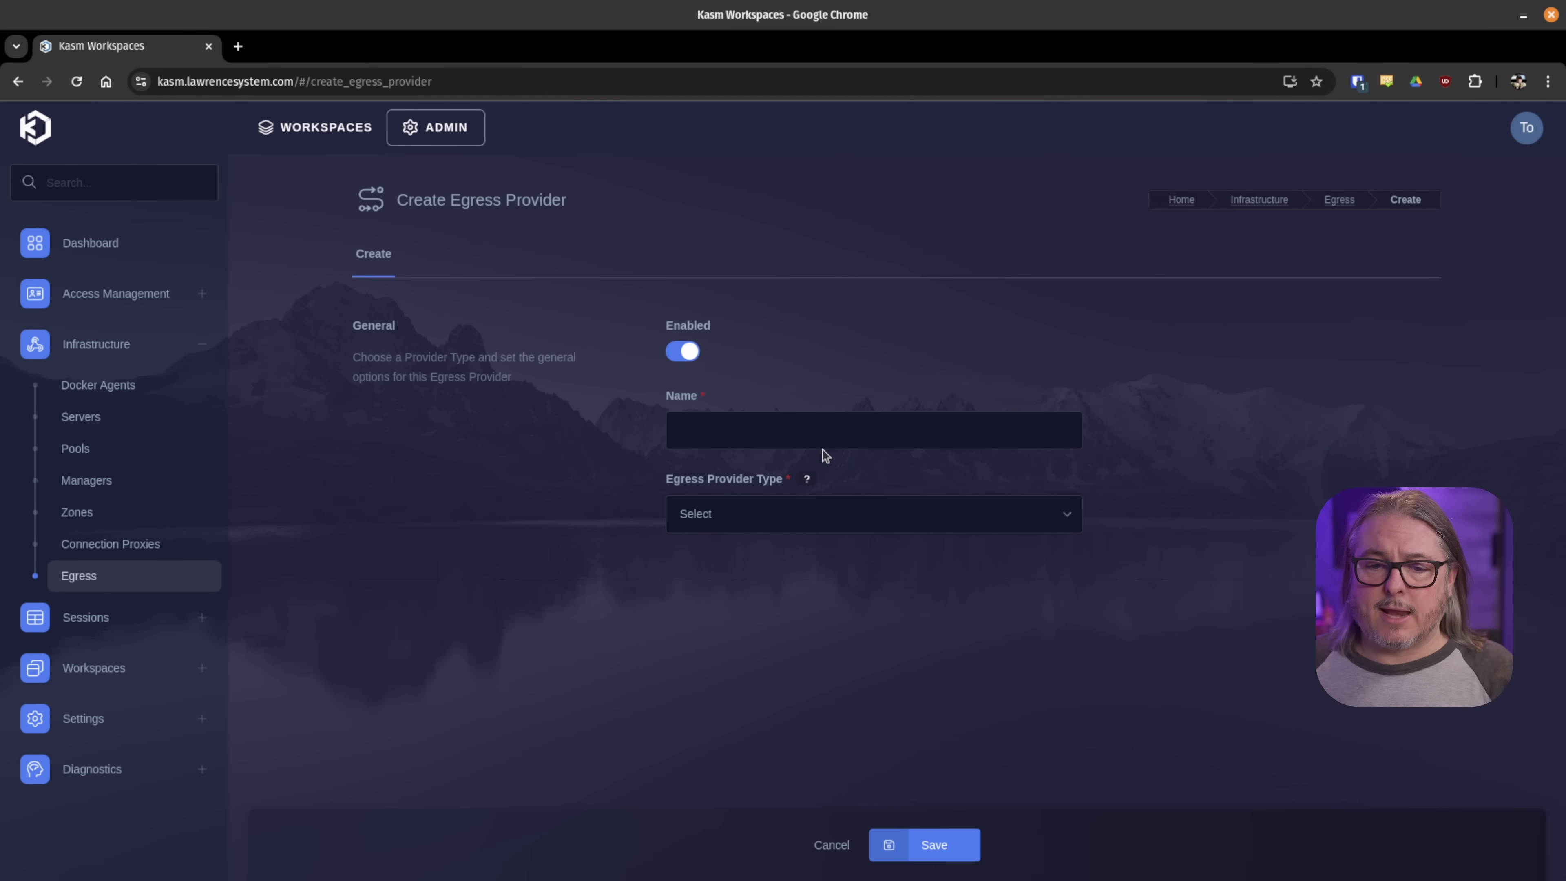
click(792, 430)
text(test)
click(755, 504)
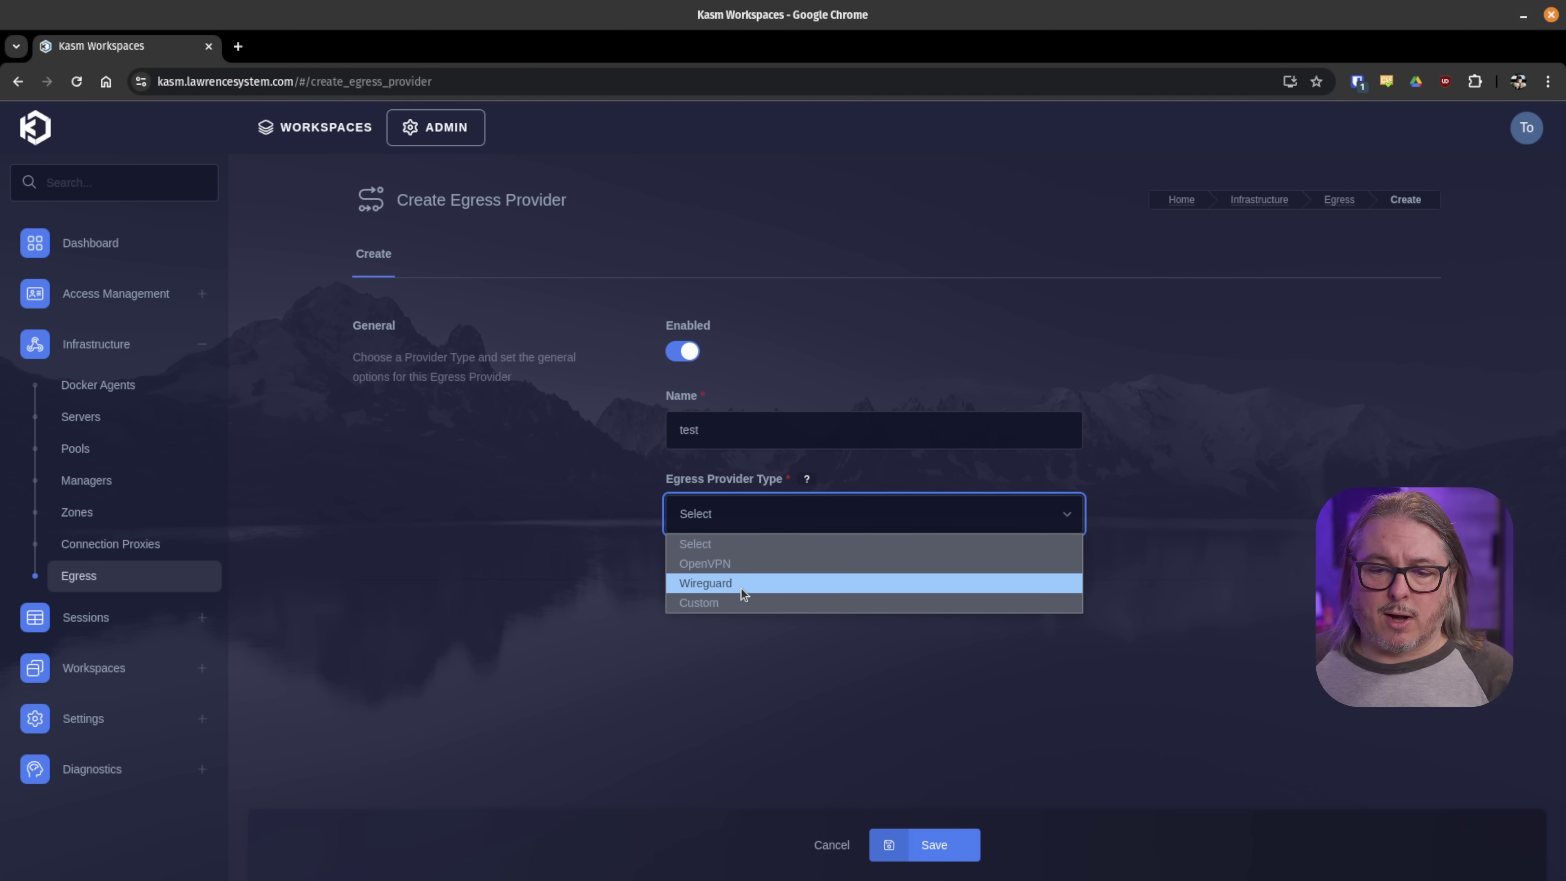
click(739, 601)
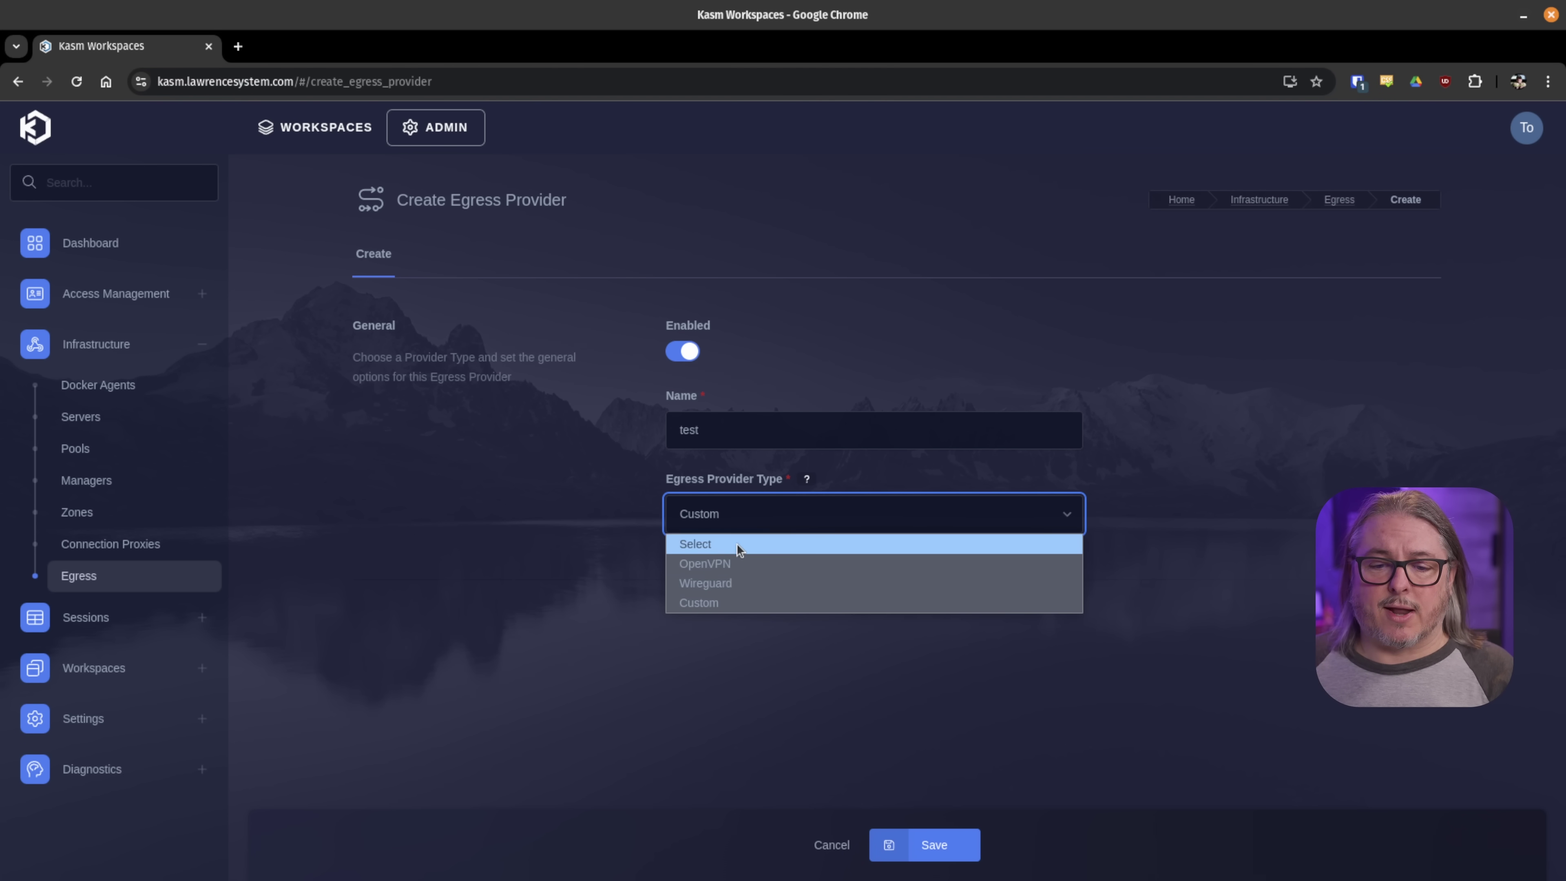
click(733, 565)
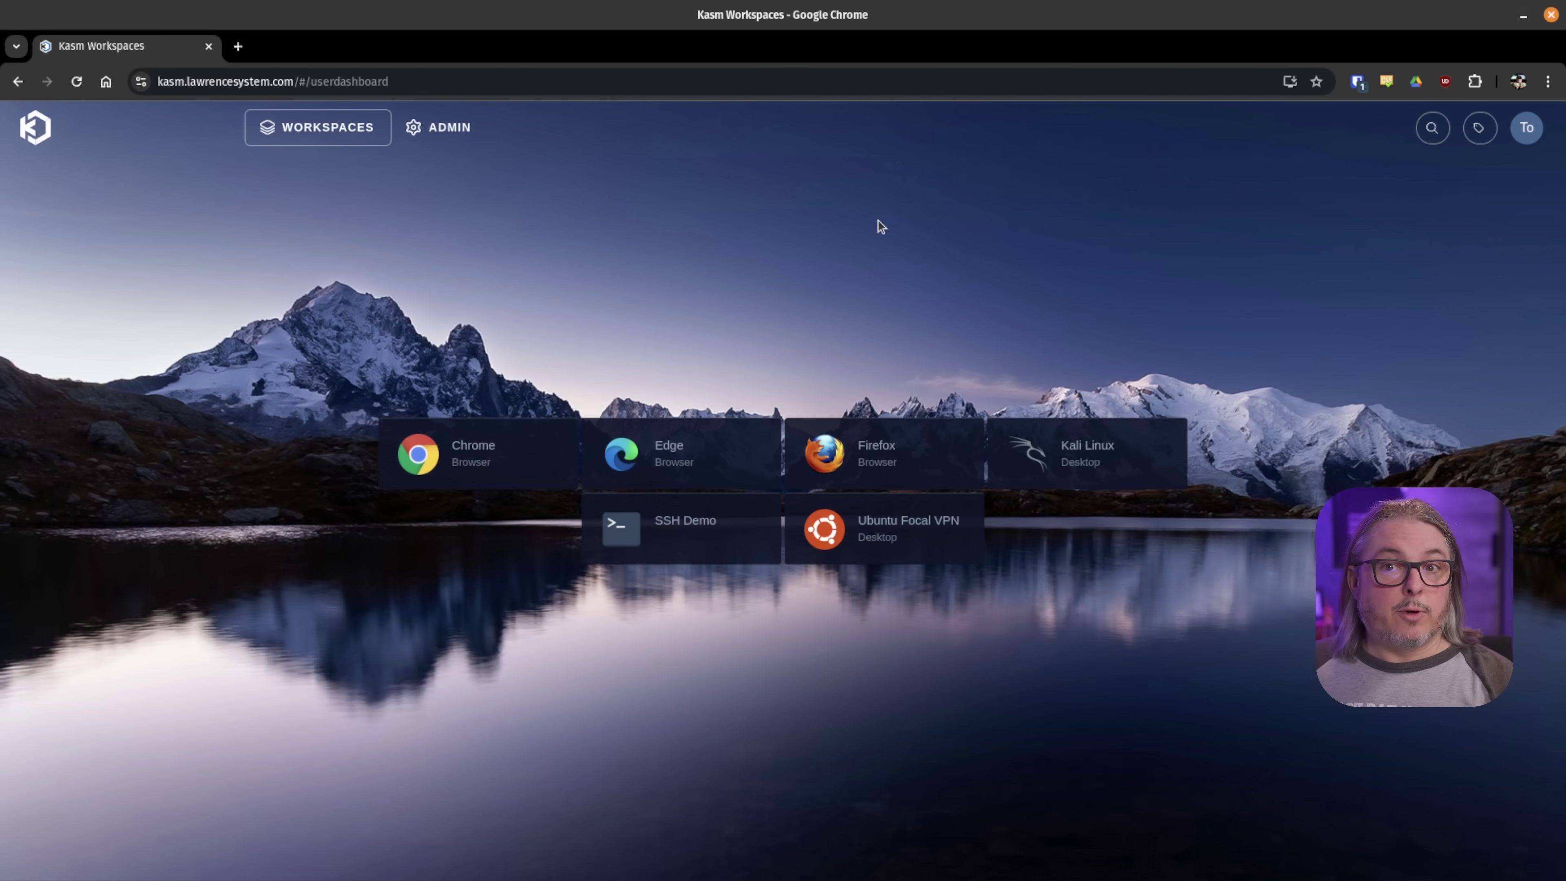
- Launch Ubuntu Focal VPN on OpenVPN with its configuration revealed and credentials filled in
click(875, 553)
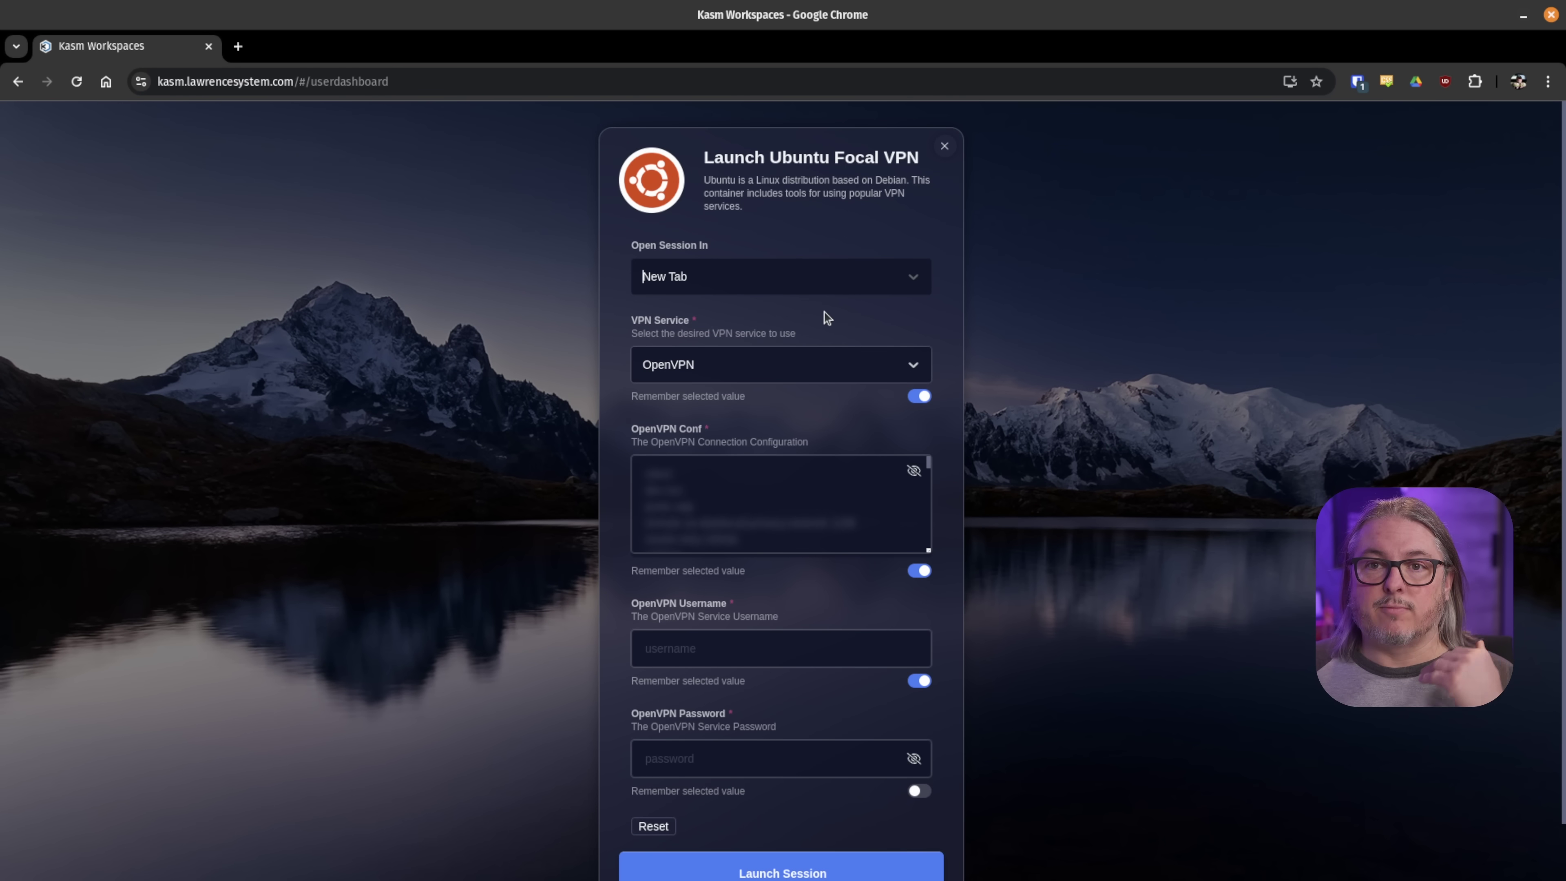
click(719, 373)
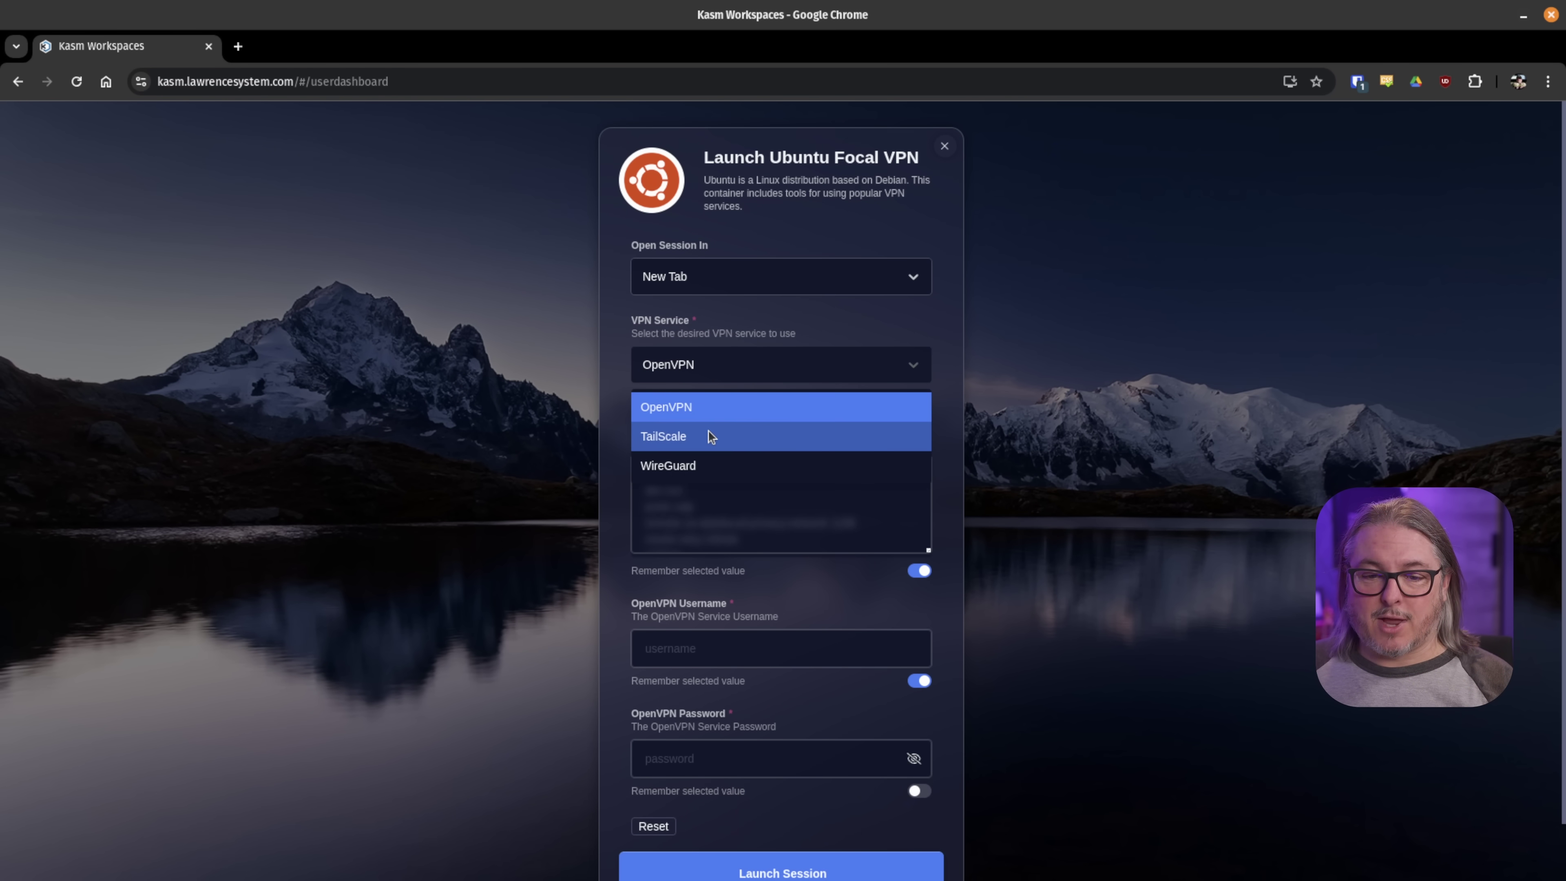
click(757, 364)
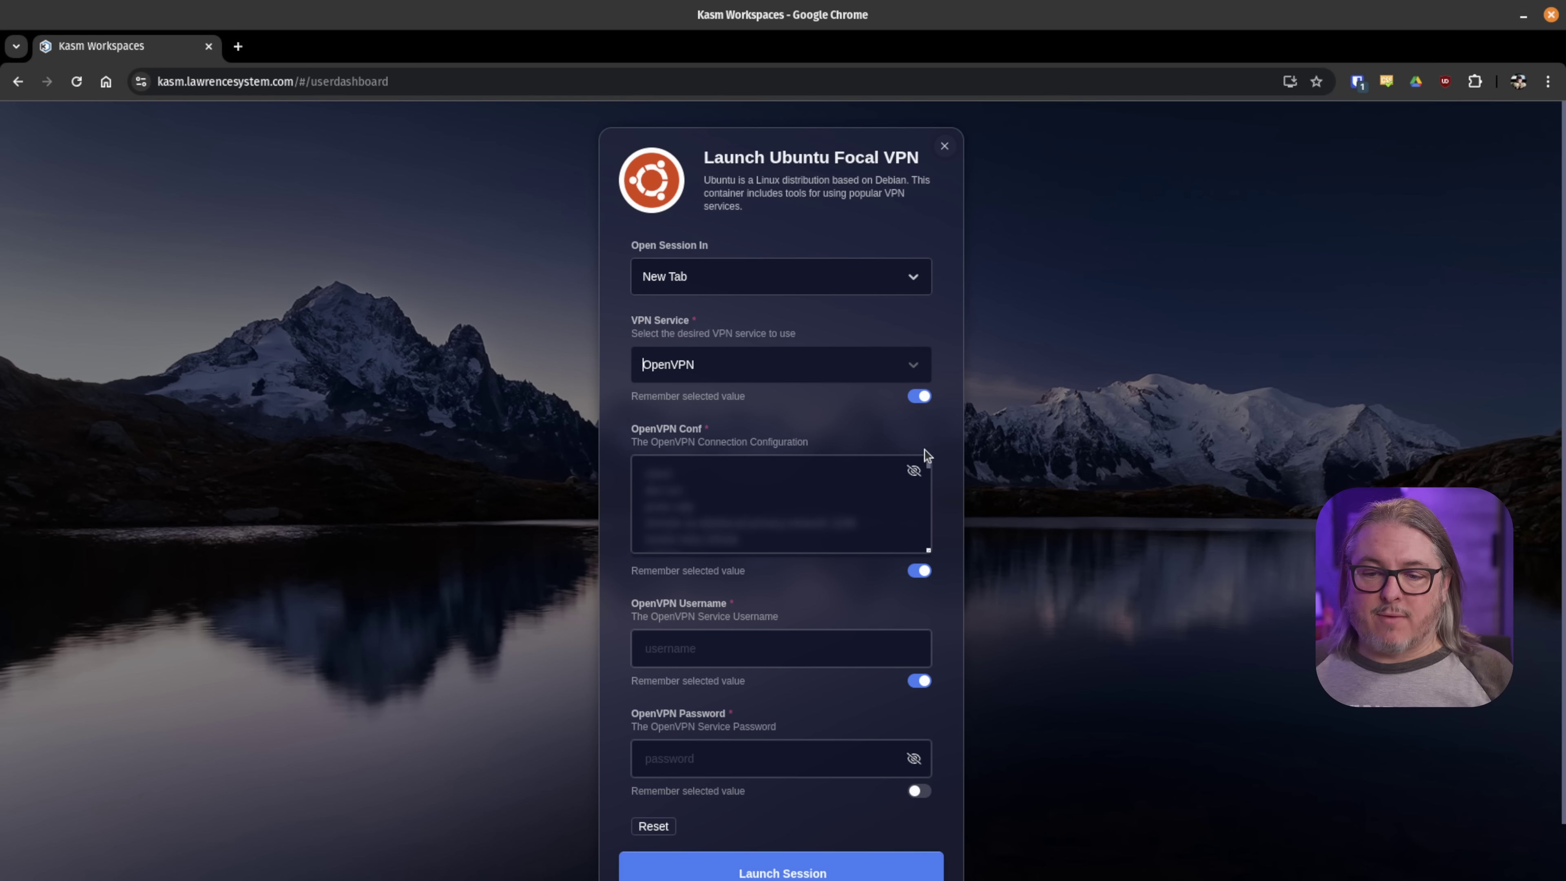
click(914, 470)
scroll(843, 491, down, 5)
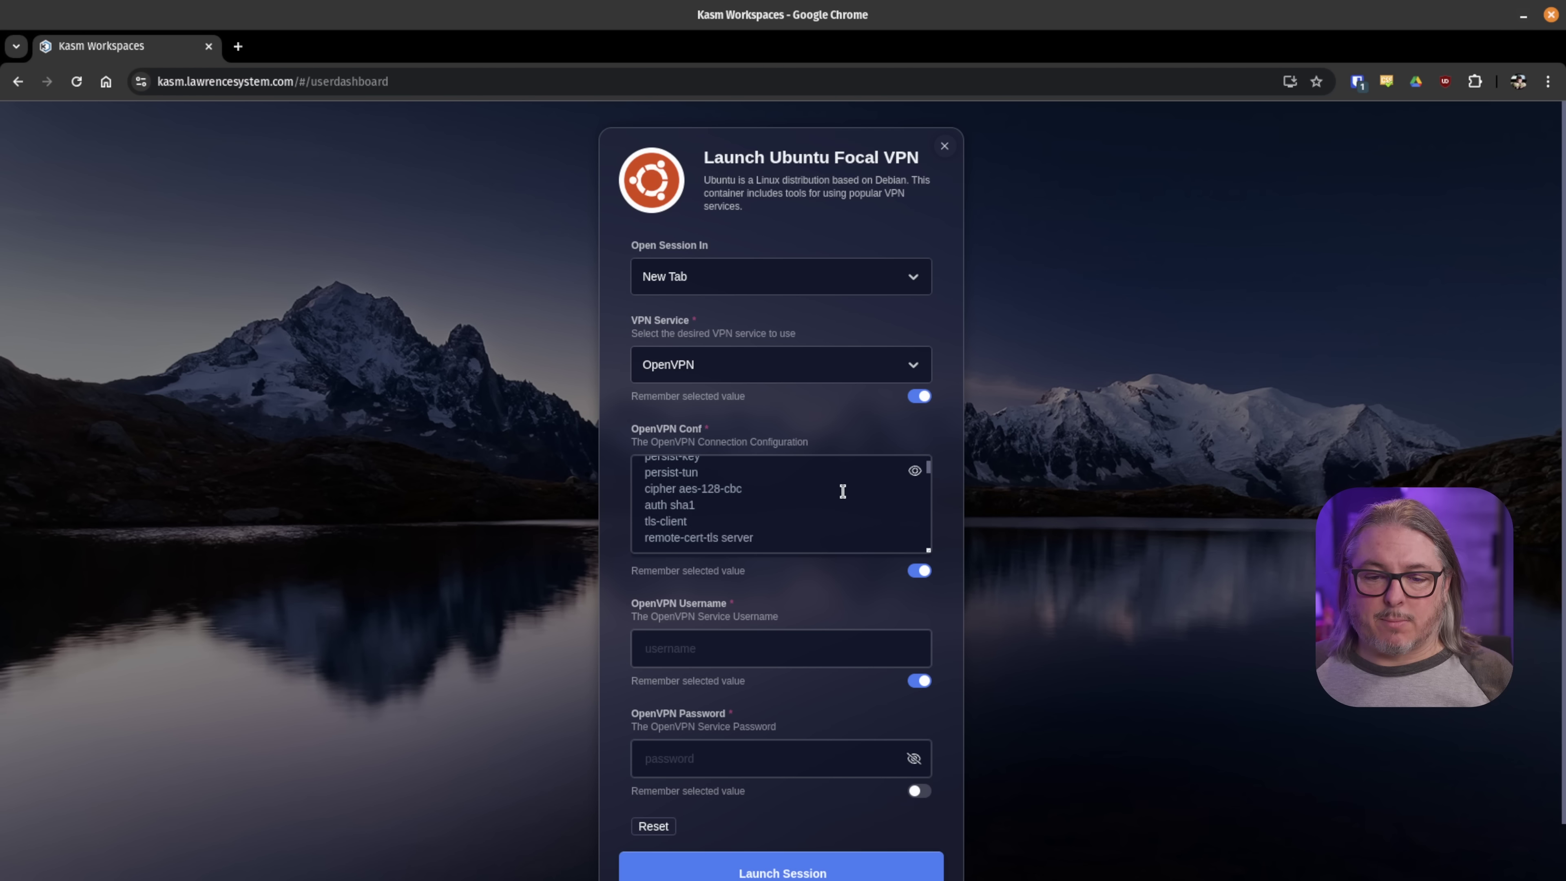
click(819, 639)
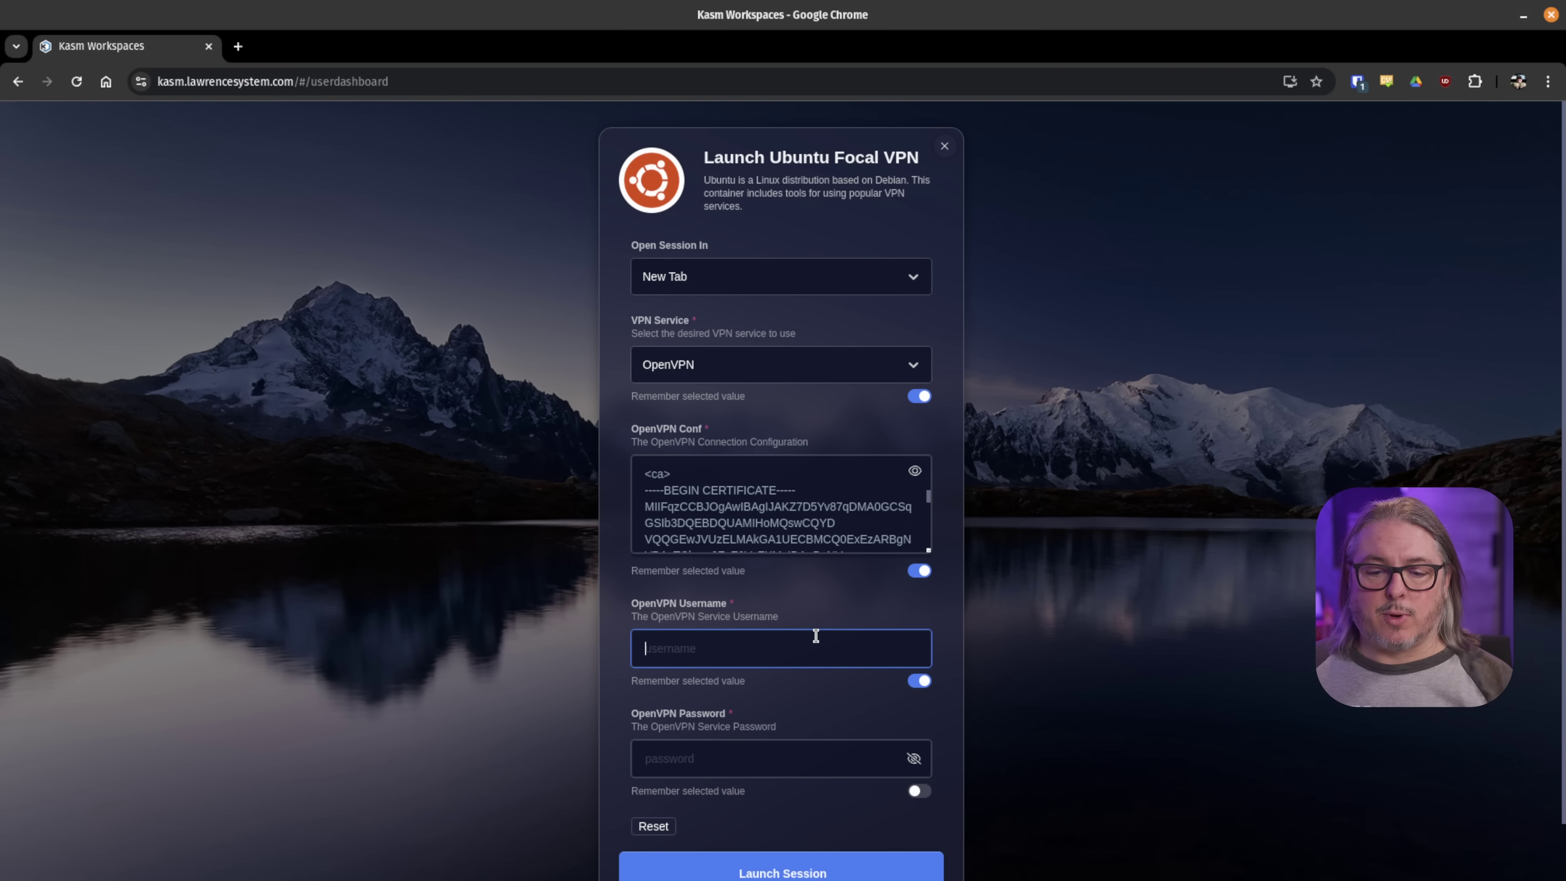
scroll(816, 635, down, 1)
key(ctrl+shift+l)
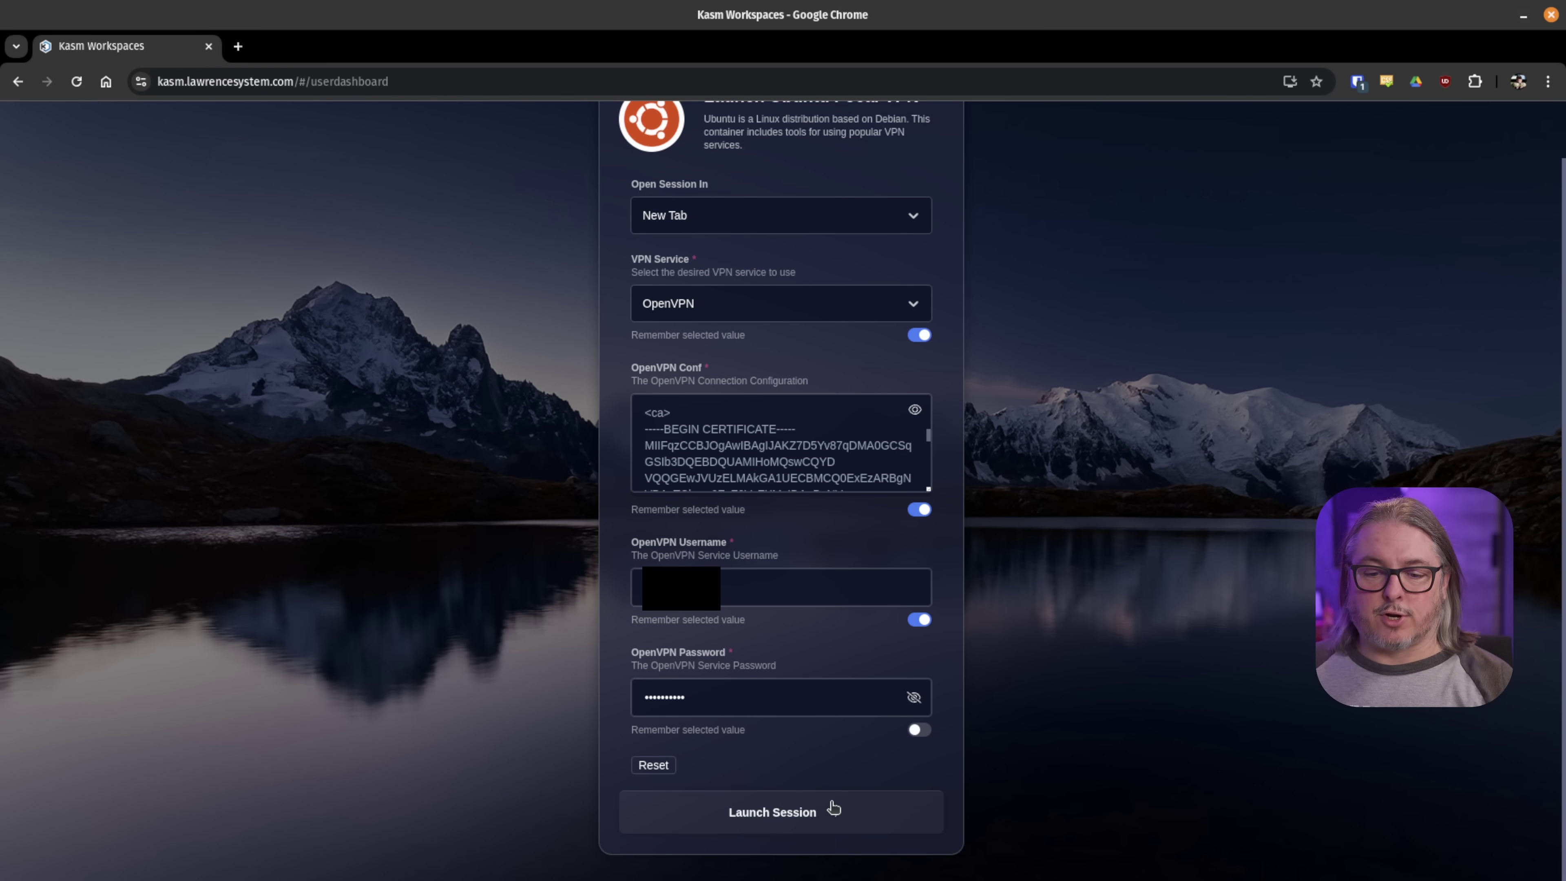
click(833, 809)
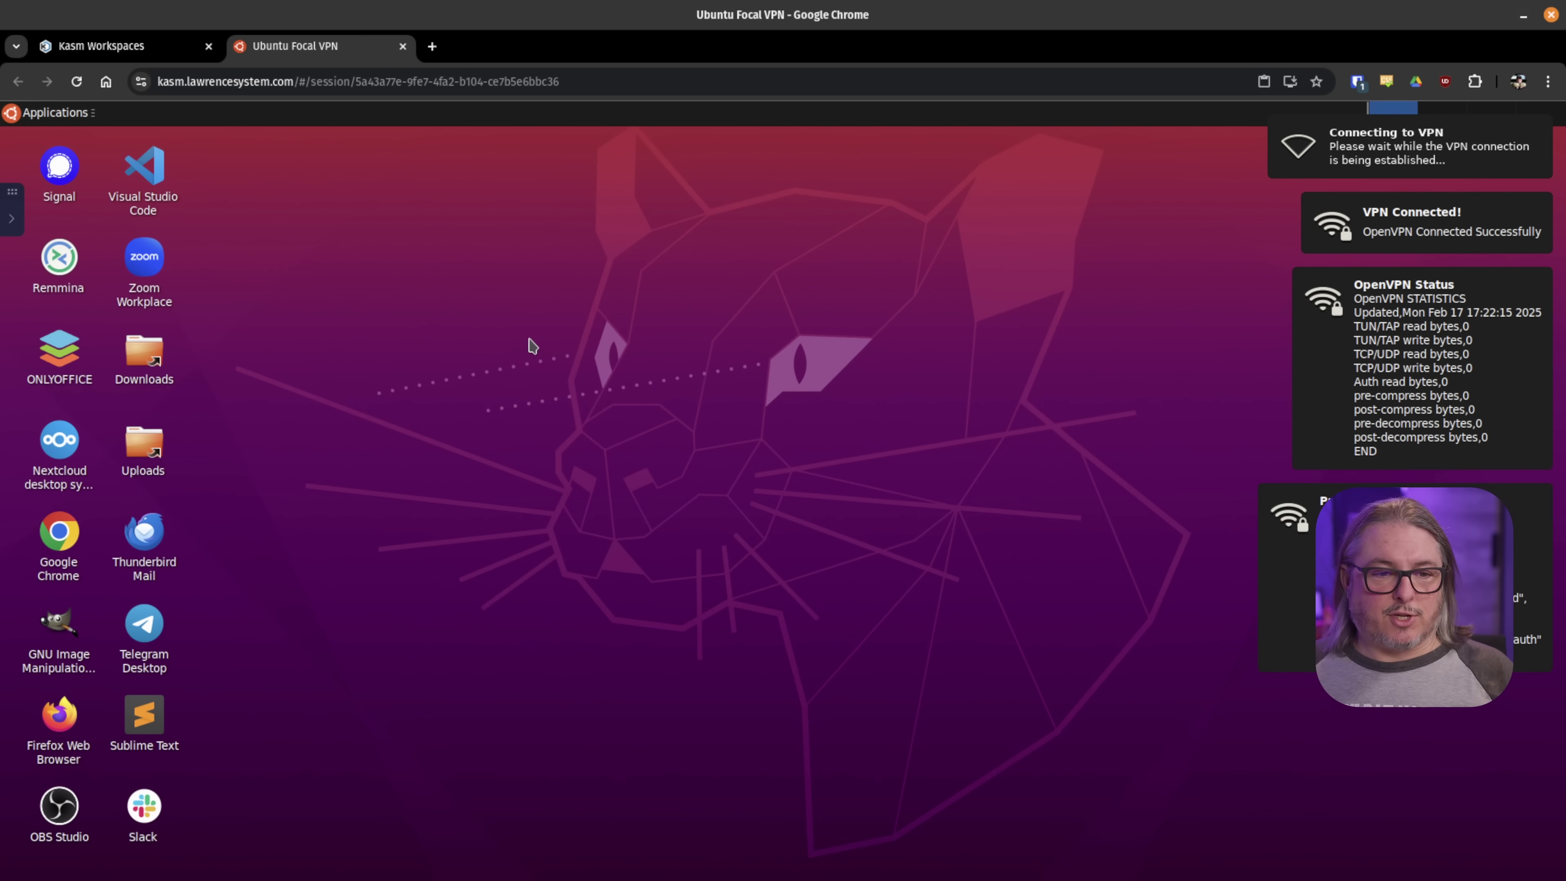
- Load ifconfig.co in Chrome and confirm the public IP is 84.239.52.10 in Anchorage, Alaska
double_click(52, 563)
text(ifconfig.co)
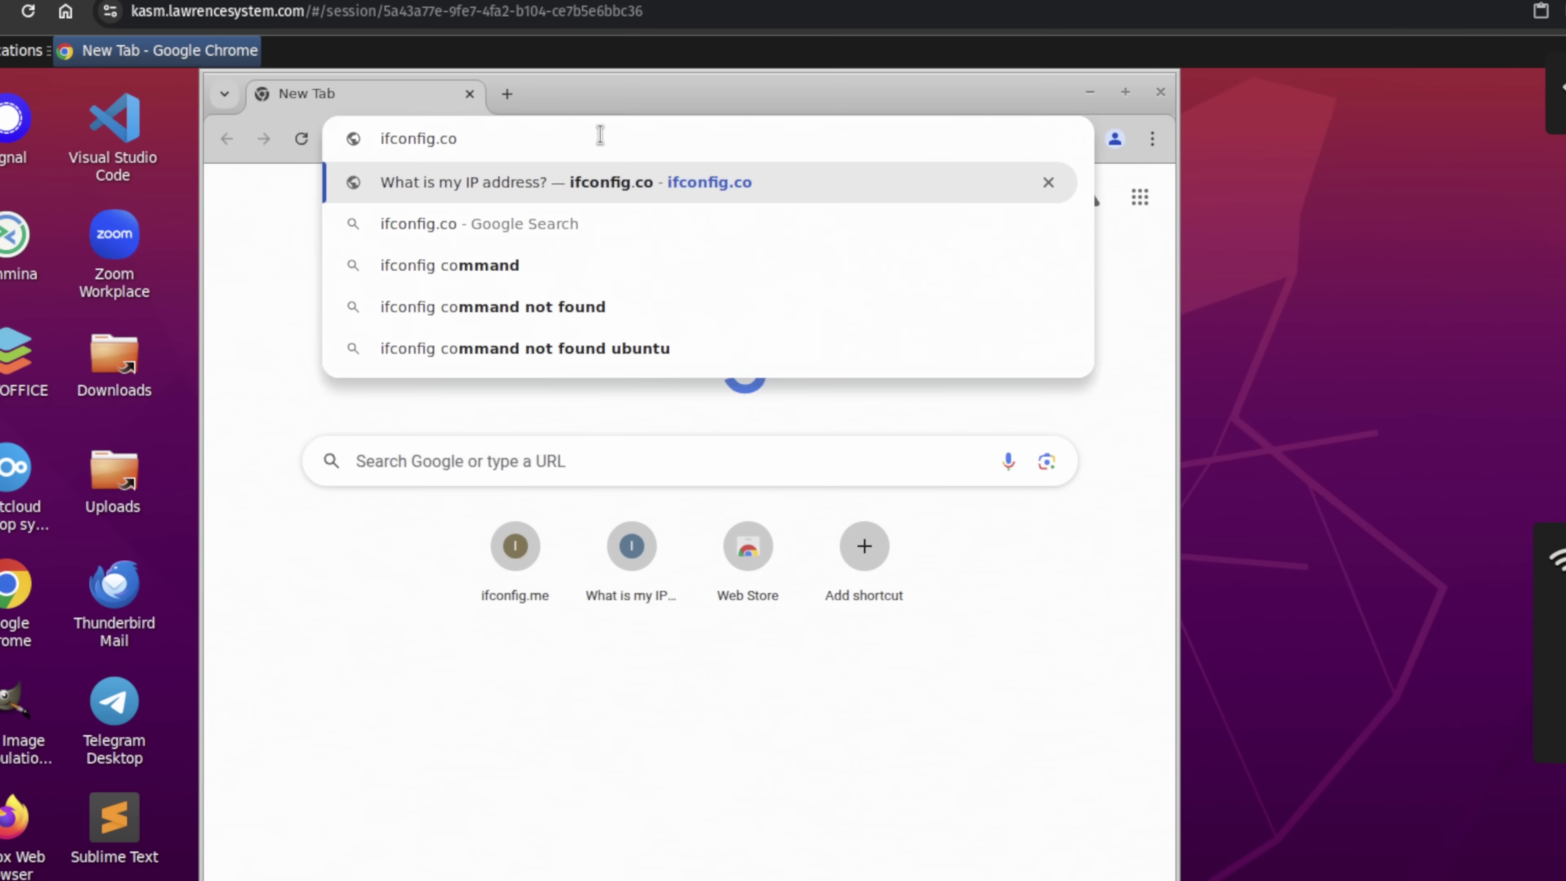
key(Return)
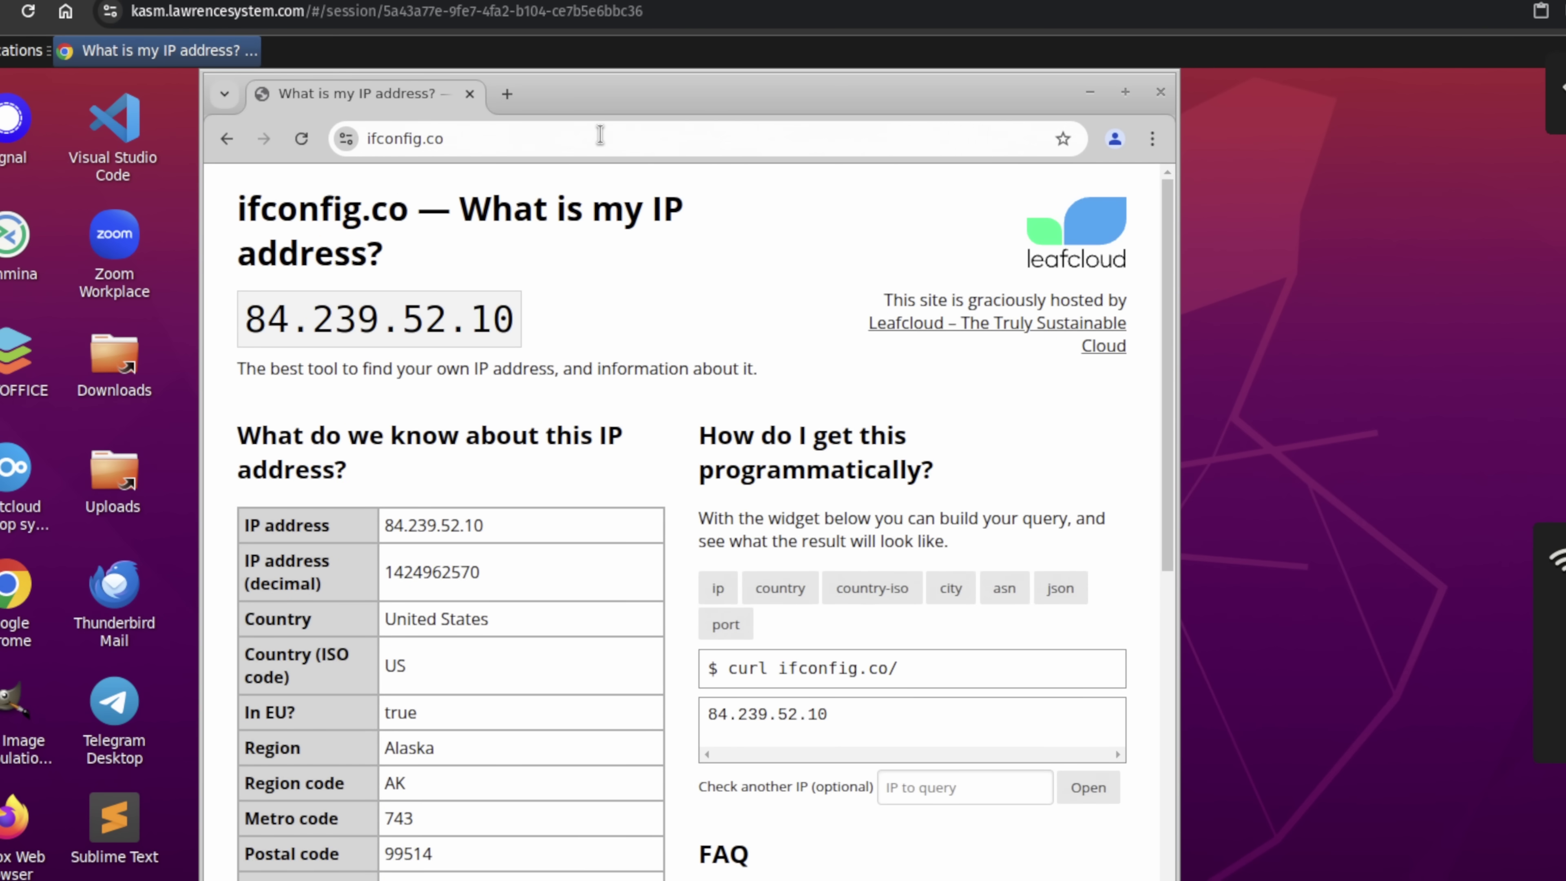
scroll(476, 314, down, 6)
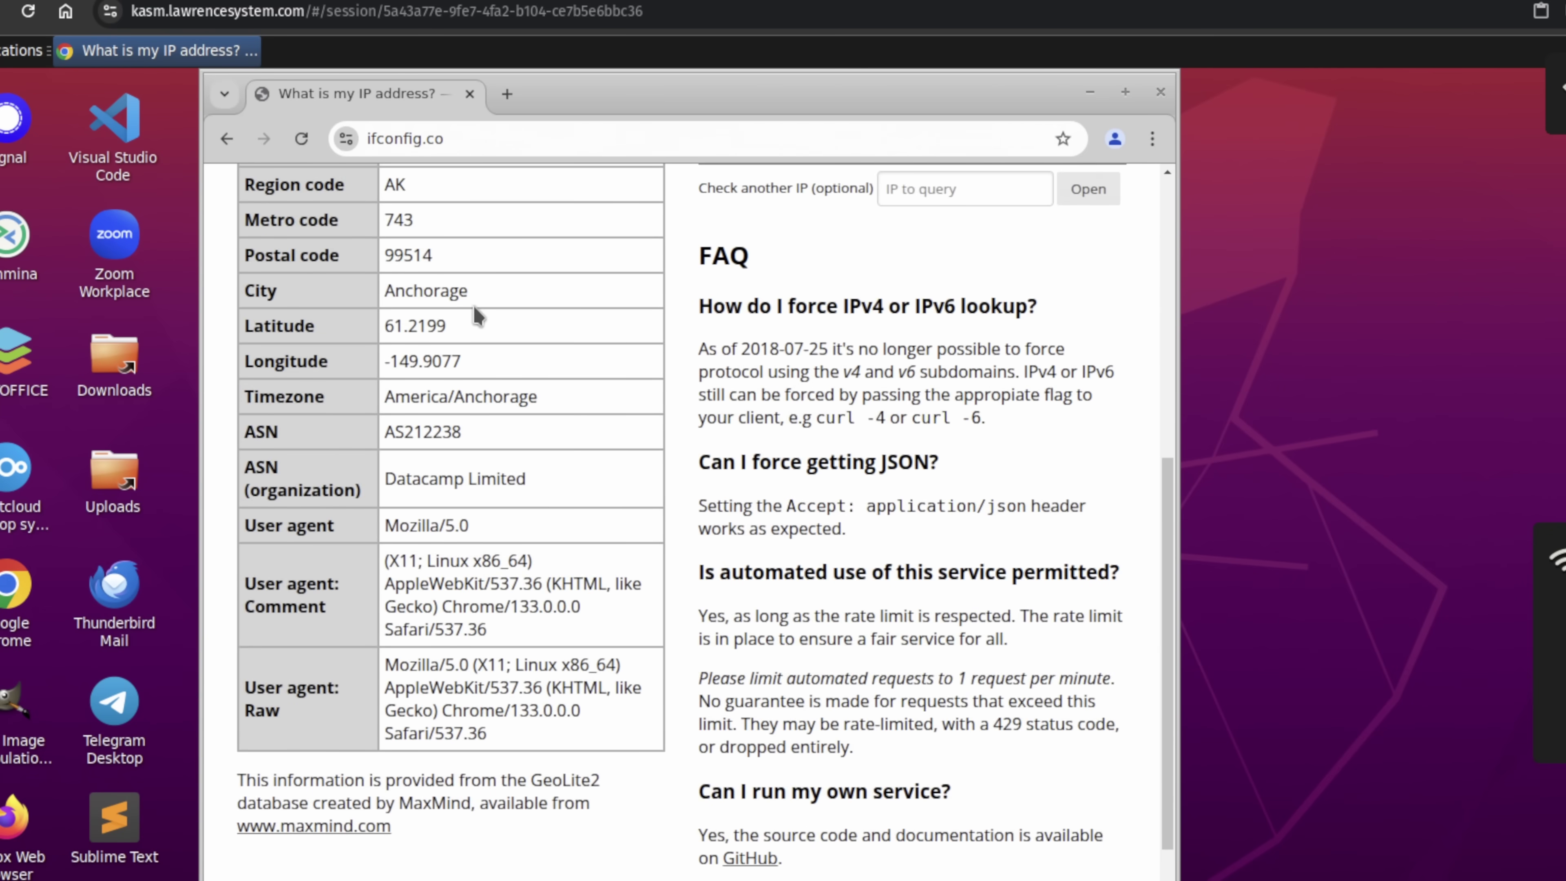
scroll(476, 315, up, 5)
scroll(505, 646, down, 2)
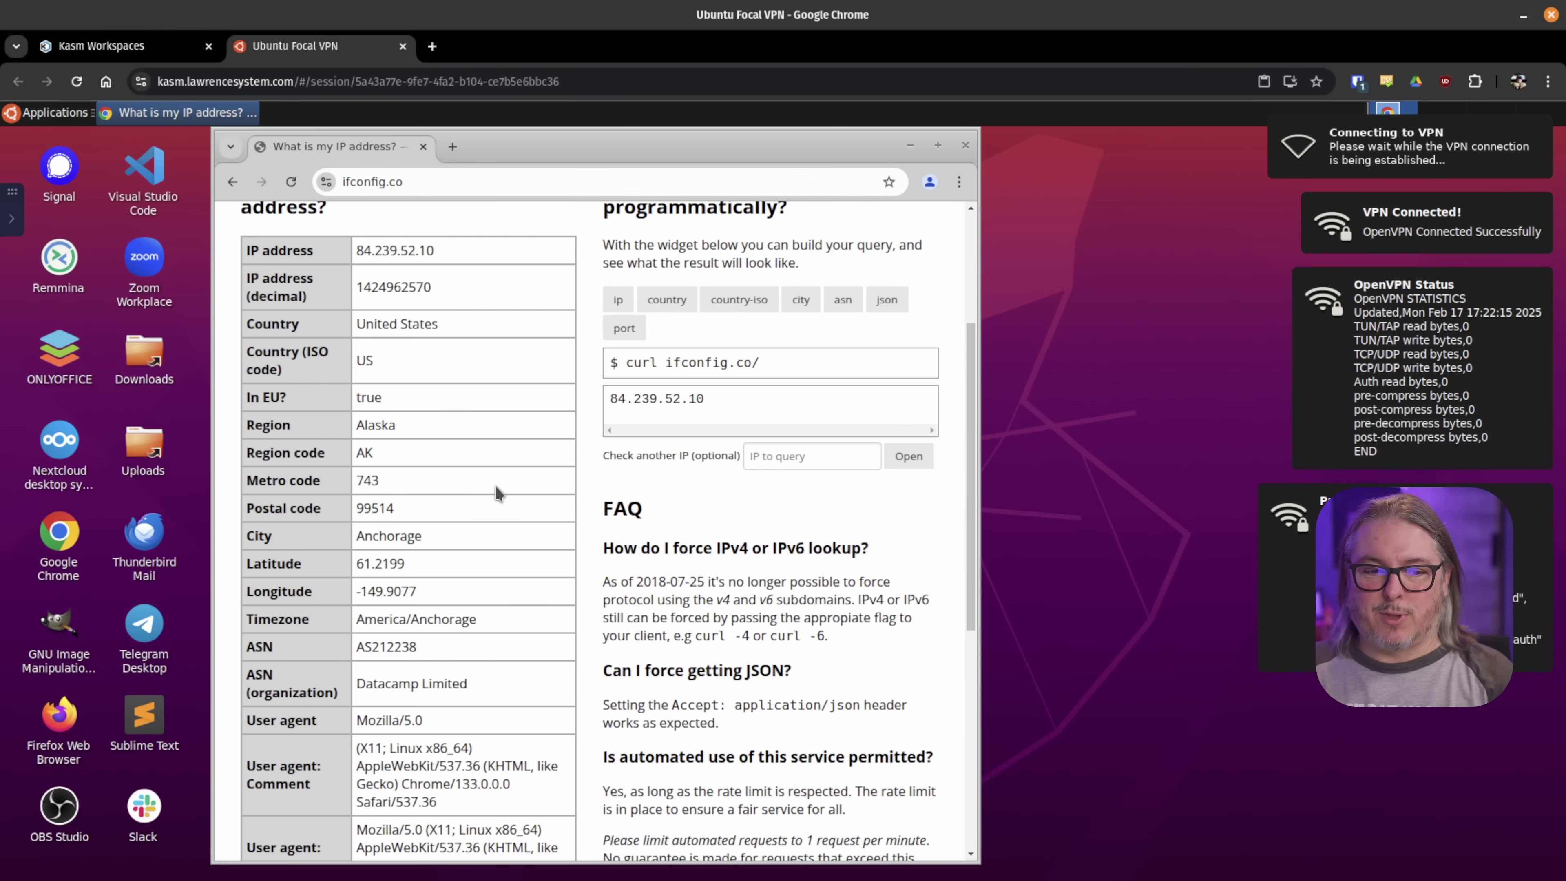
- Switch back to the Kasm Workspaces tab showing the running Ubuntu Focal VPN session
click(156, 53)
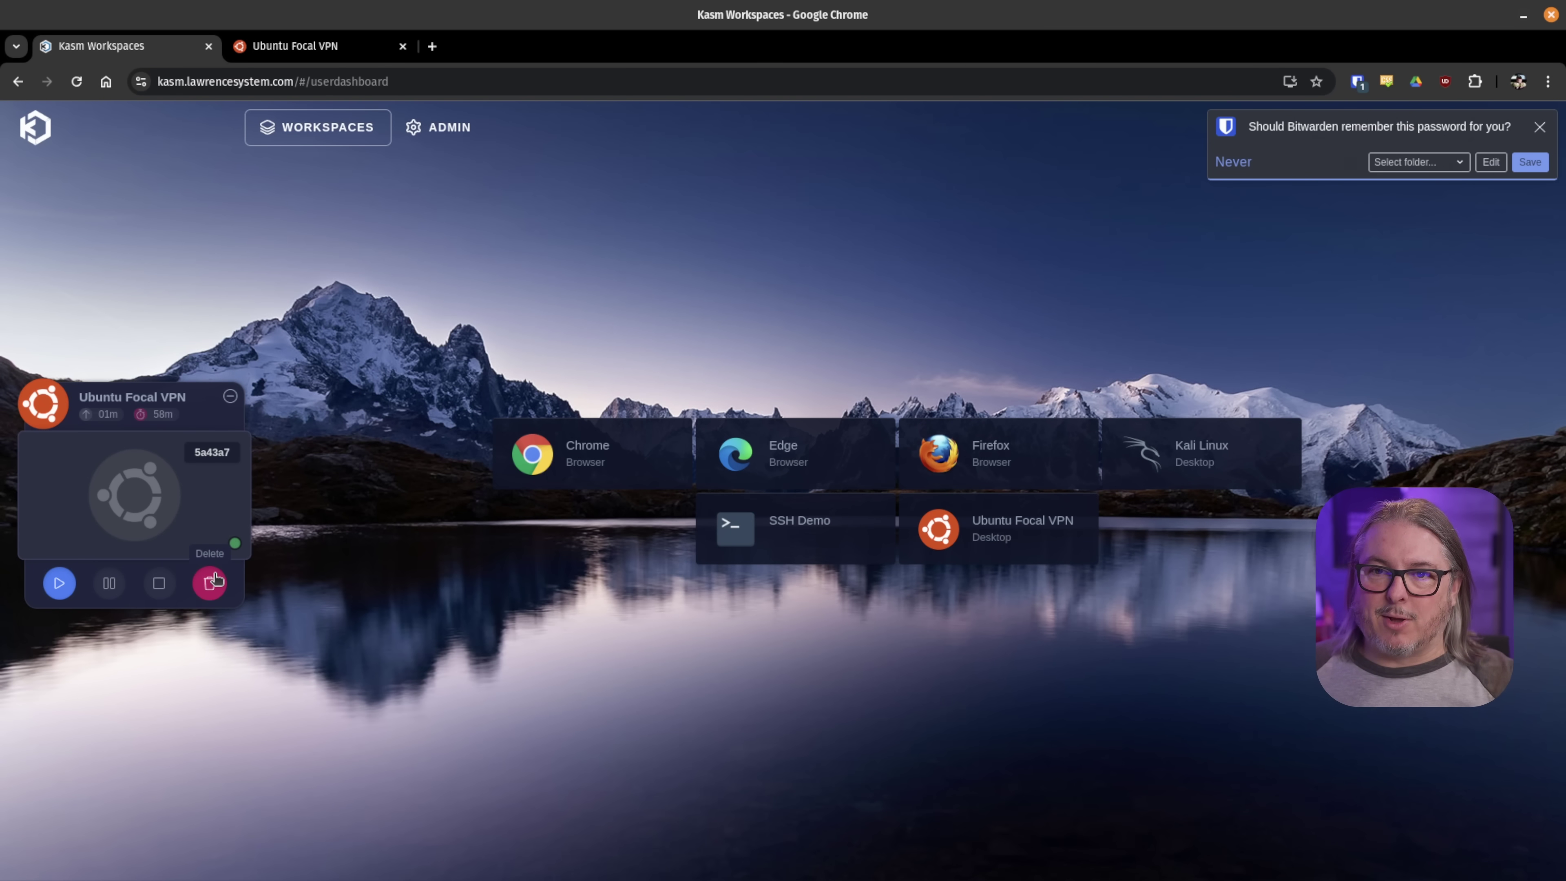